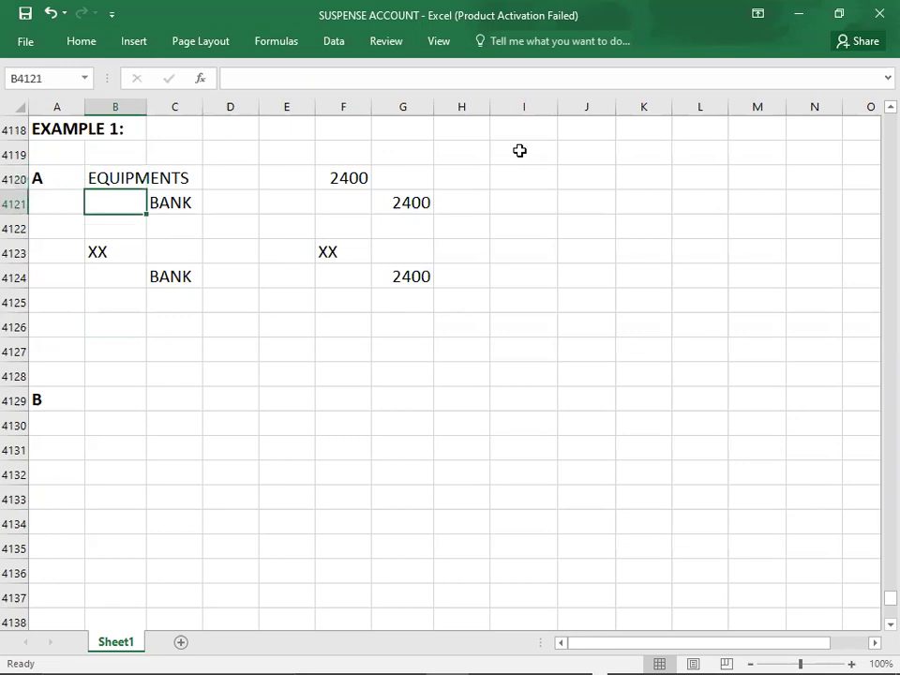
Step: Enter EQYUIPMENTS in B4126 and SUSPENSE in C4127 as the account lines of error A's correcting entry
type("E")
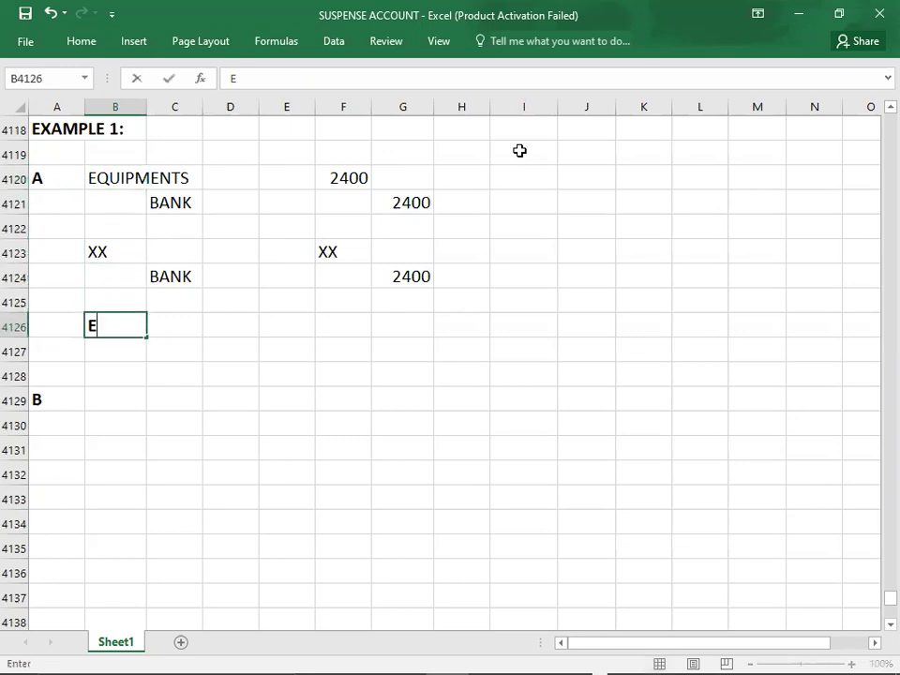
type("QYUI")
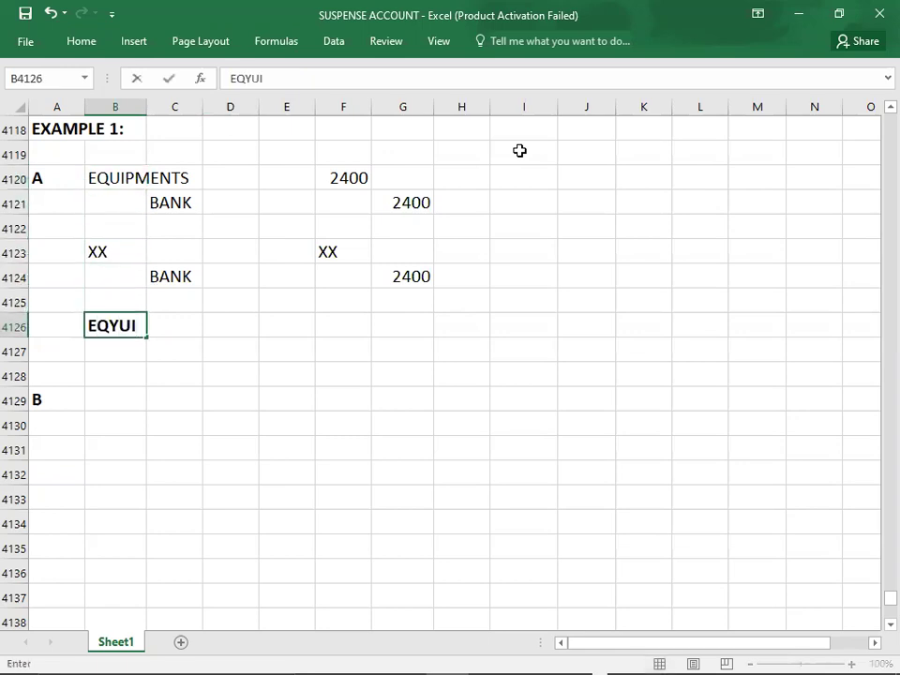
type("PMENTS")
key("Return")
key("Right")
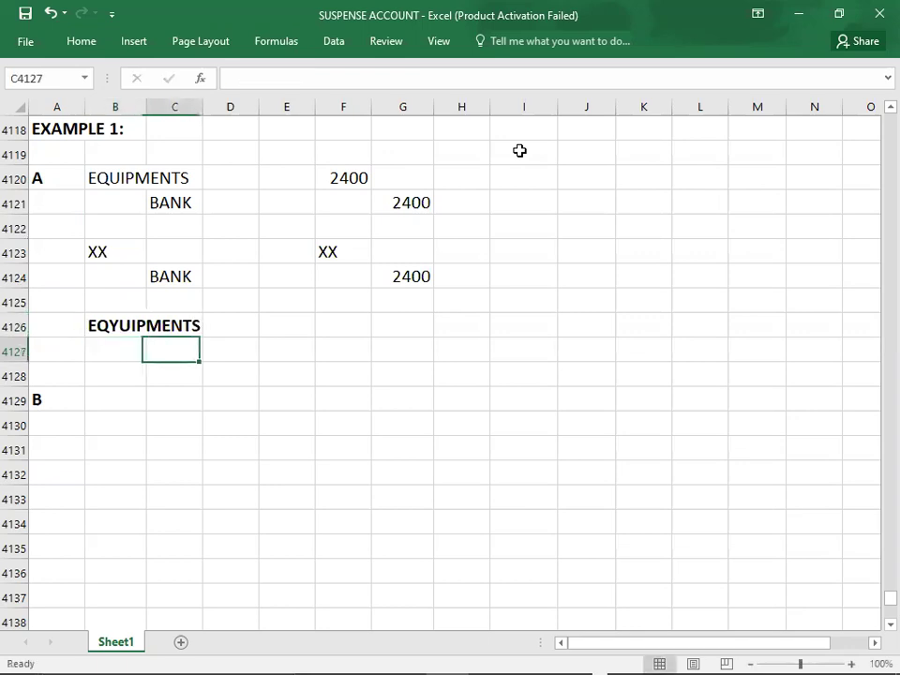
type("SUSPENSE")
Step: Enter 2400 as the debit in F4126 and 2400 as the credit in G4127
key("Up")
key("Right")
key("Right")
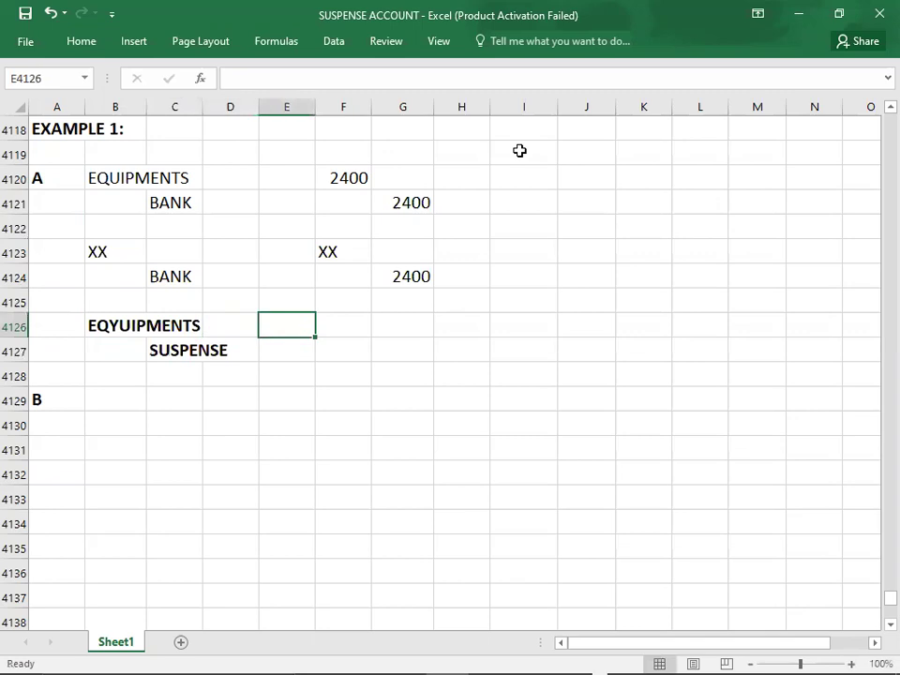
key("Right")
type("2400")
key("Down")
key("Right")
type("24")
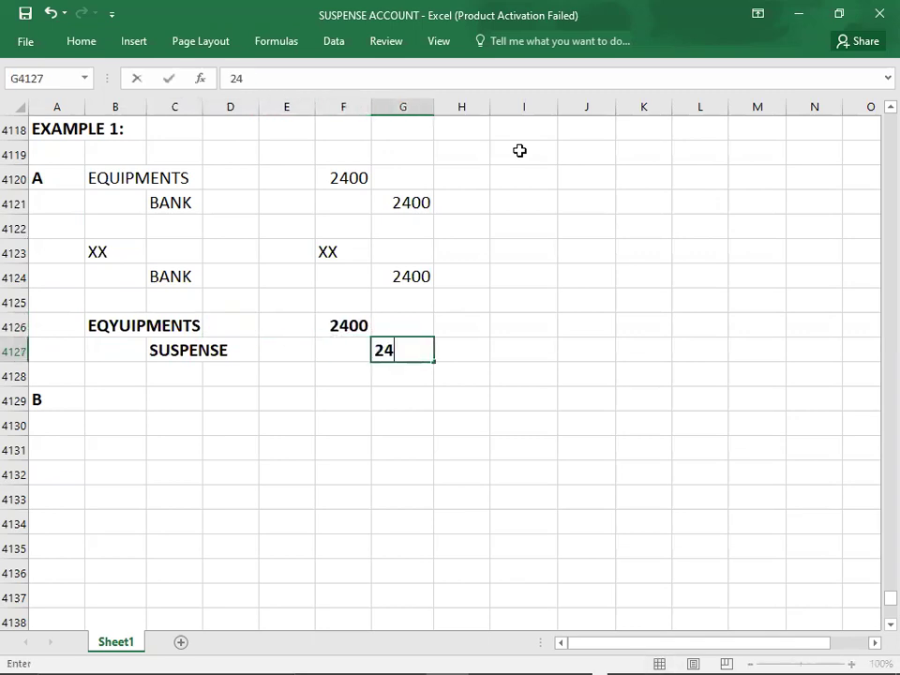
type("00")
key("Down")
key("Left")
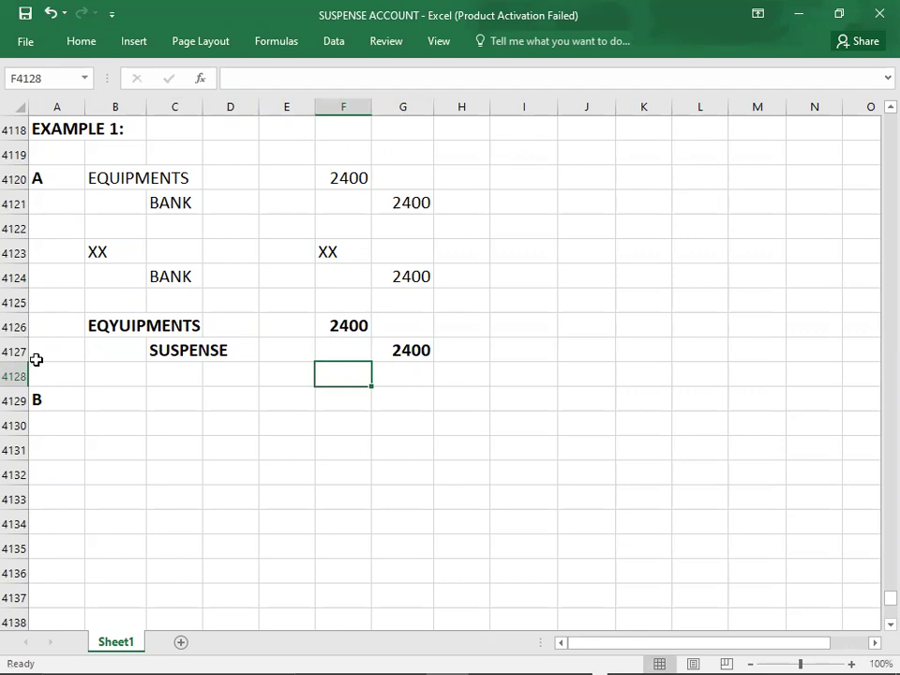
Step: Correct the spelling of the account name in B4126 to EQUIPMENTS and dismiss the low-battery notice
double_click(119, 319)
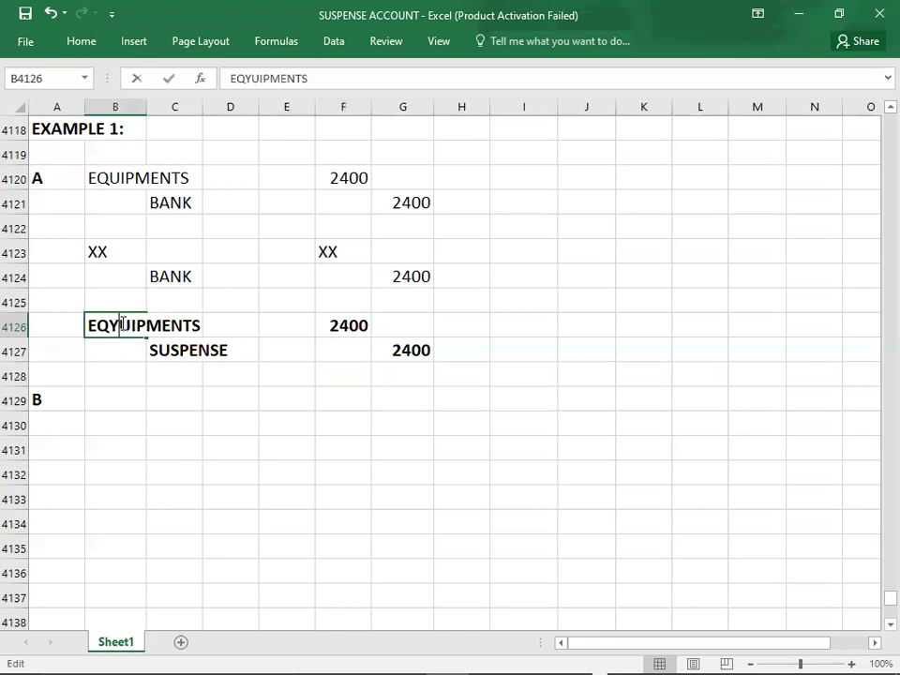
key("BackSpace")
key("Return")
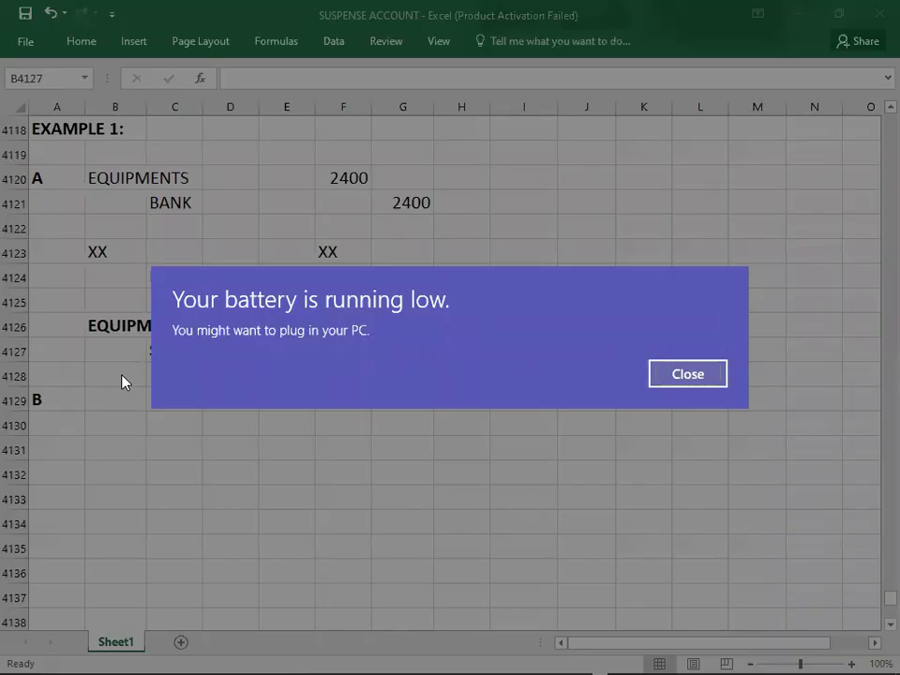
left_click(122, 380)
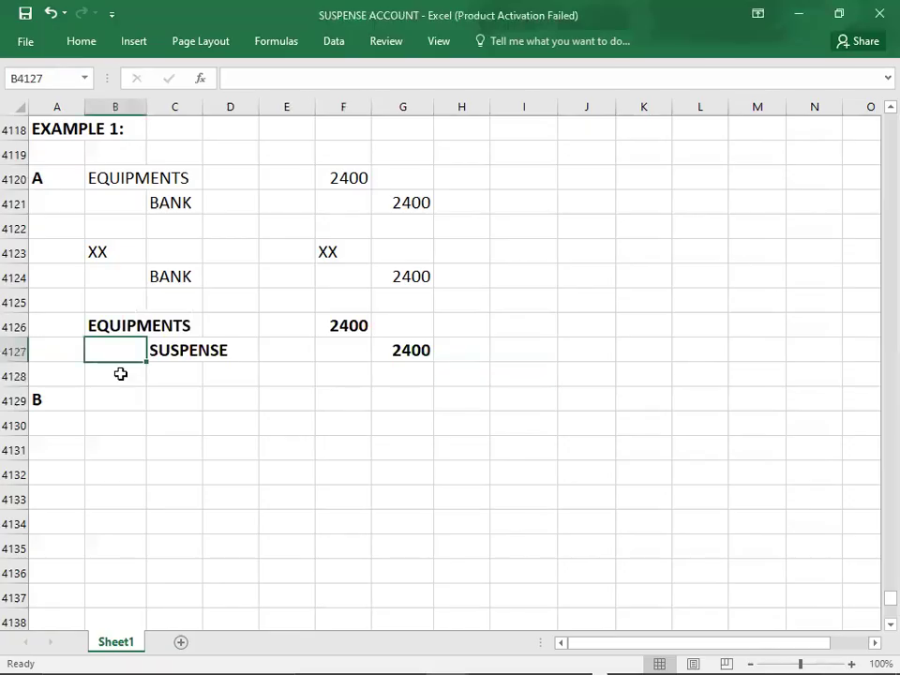
Step: Read error (b) in the Acrobat Reader document ABC, return to Excel, and enter PURCHASES in B4129
key("alt+Tab")
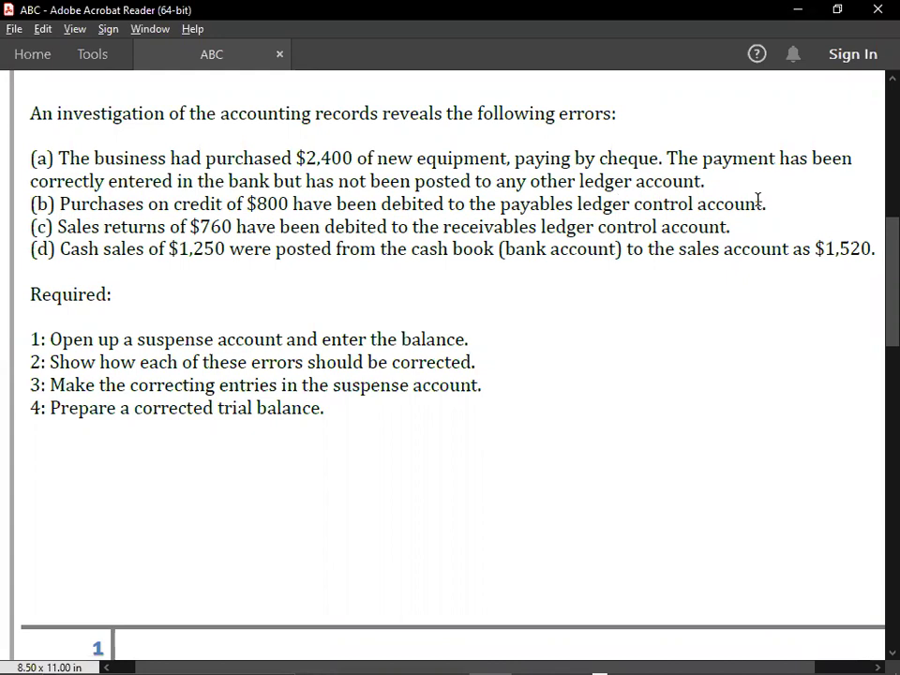
key("alt+Tab")
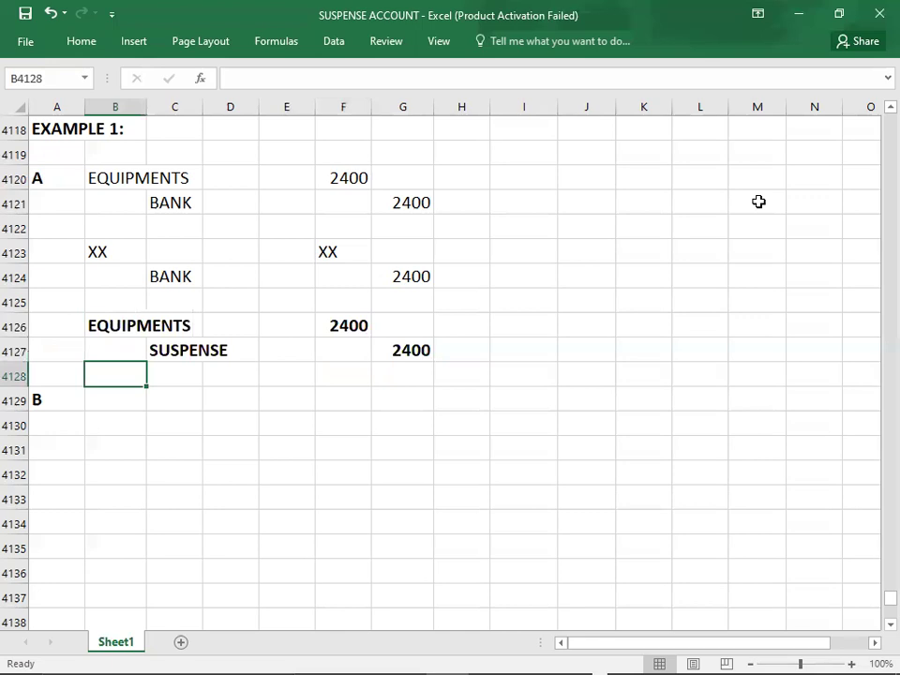
key("Down")
type("PURCHASES")
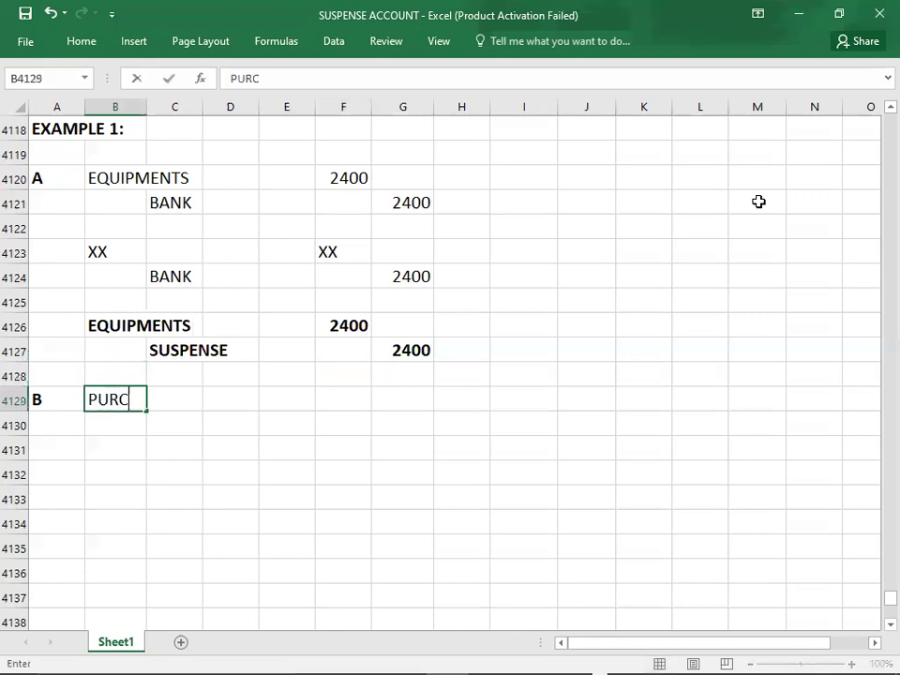
key("Return")
key("Right")
key("Right")
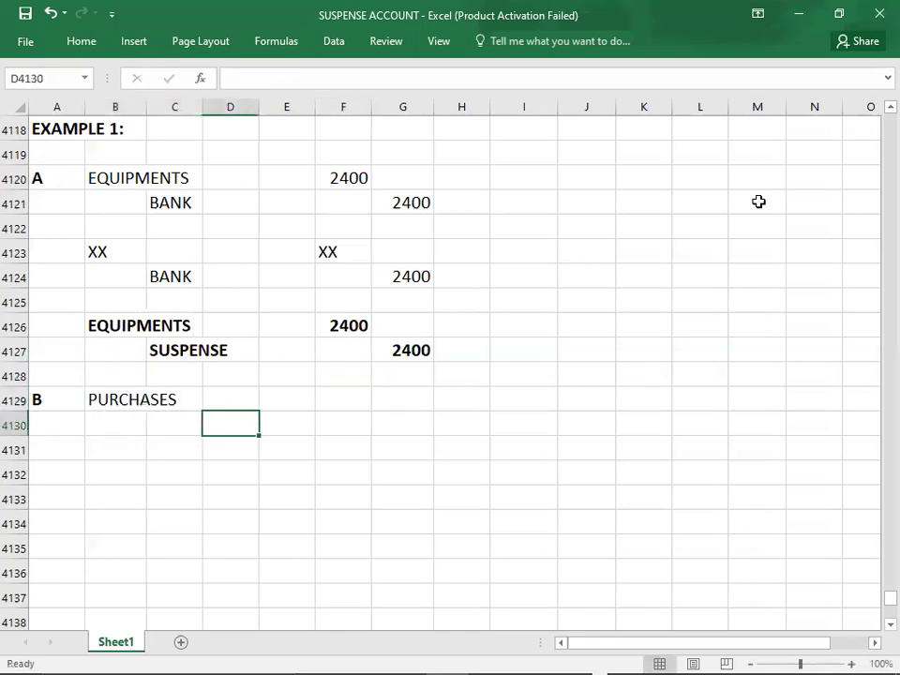
type("A/P")
key("ctrl+Return")
key("Up")
key("Right")
key("Right")
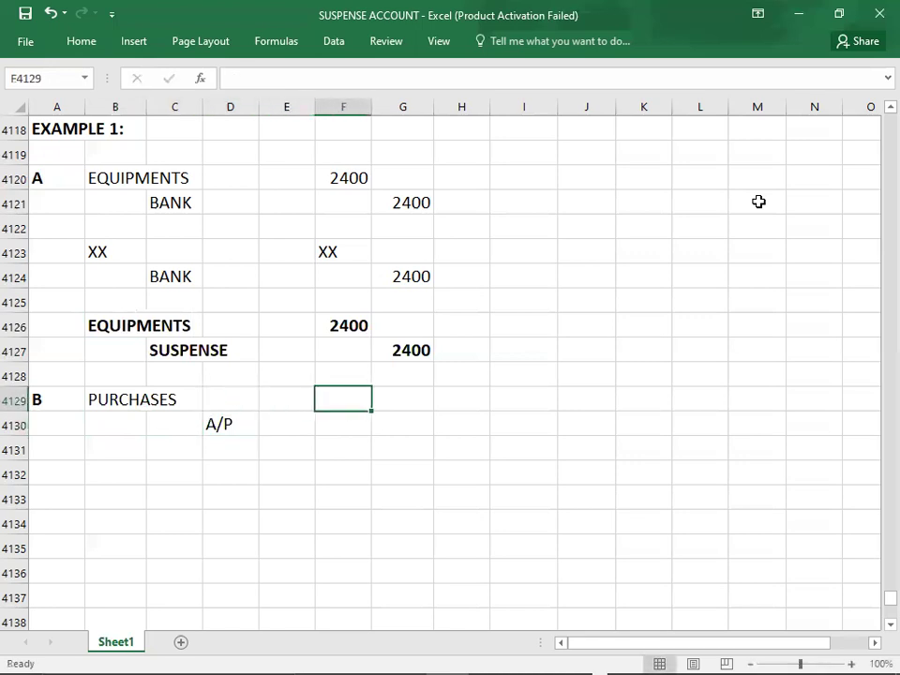
key("alt+Tab")
key("alt+Tab")
key("Down")
key("Down")
key("Up")
key("Left")
key("Left")
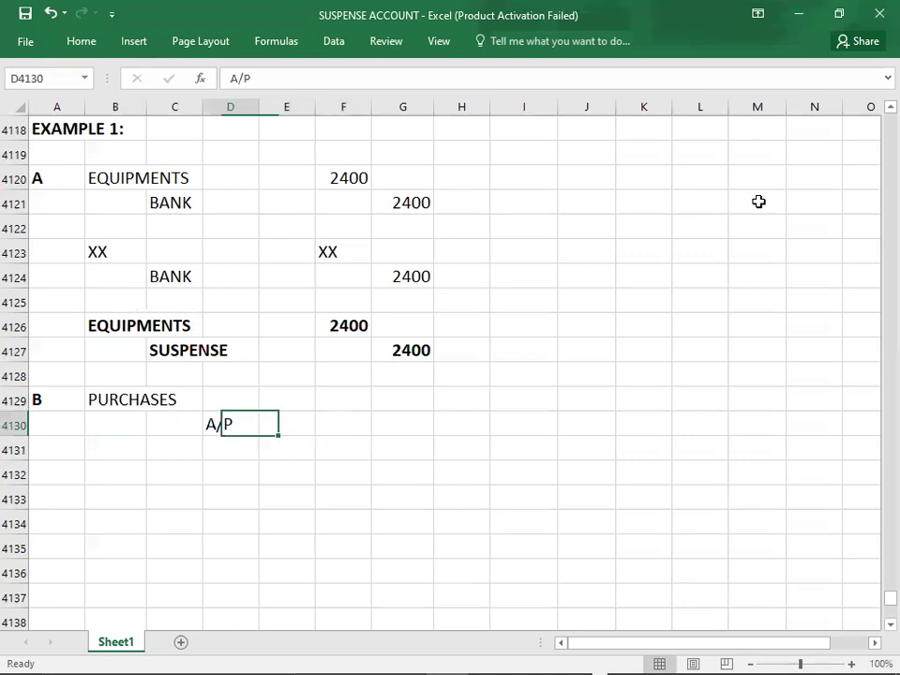
key("Delete")
Step: Enter A/P in C4130 as the credit account of the correct entry for error B
key("Left")
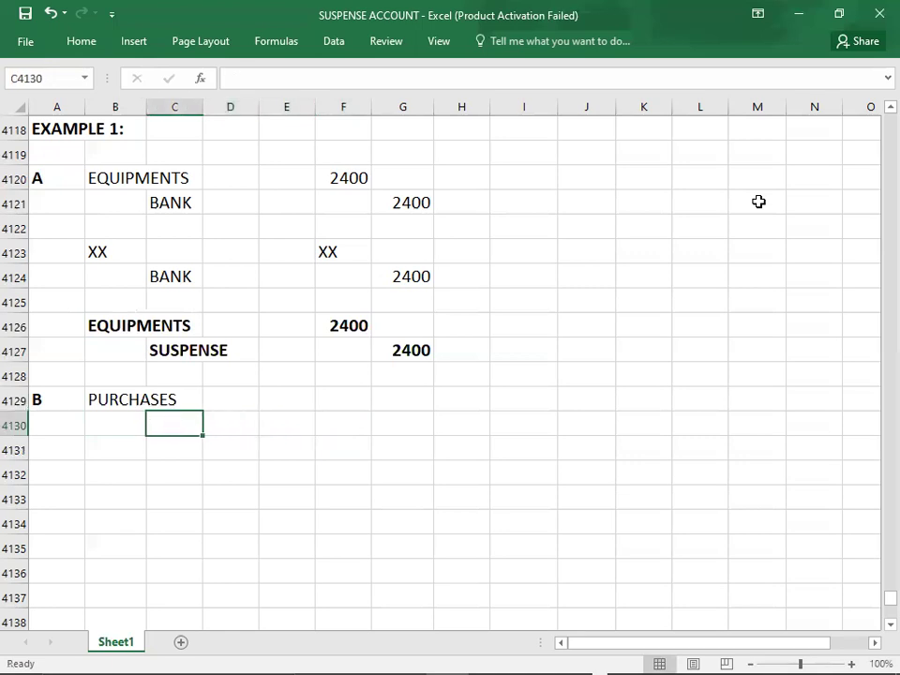
type("A/P")
key("Right")
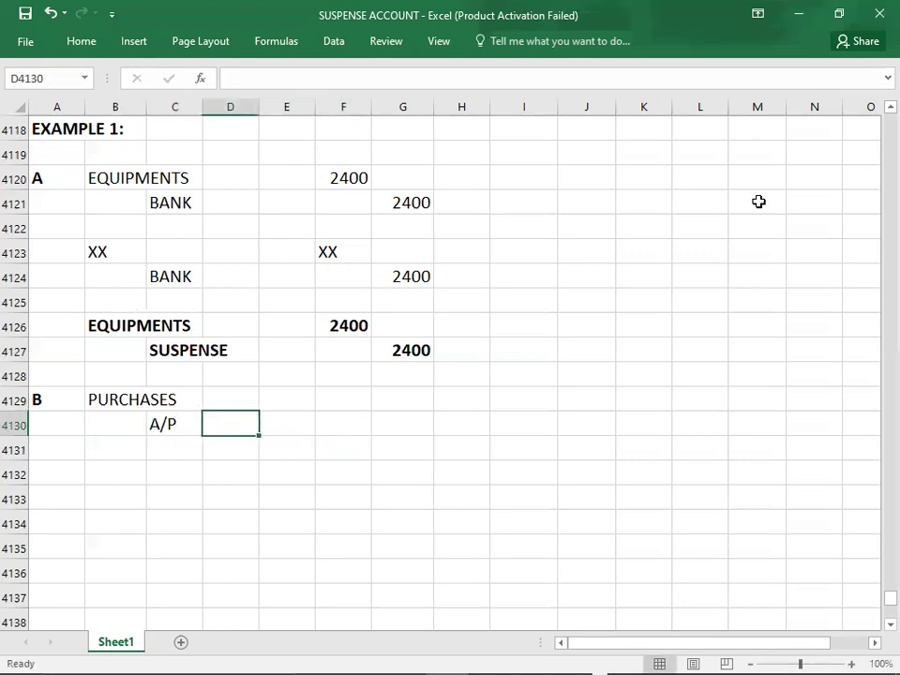
Step: Check error (b)'s amount in the problem PDF, and enter 800 in both F4129 and G4130
key("Up")
key("Up")
key("Right")
key("Down")
key("Right")
key("alt+Tab")
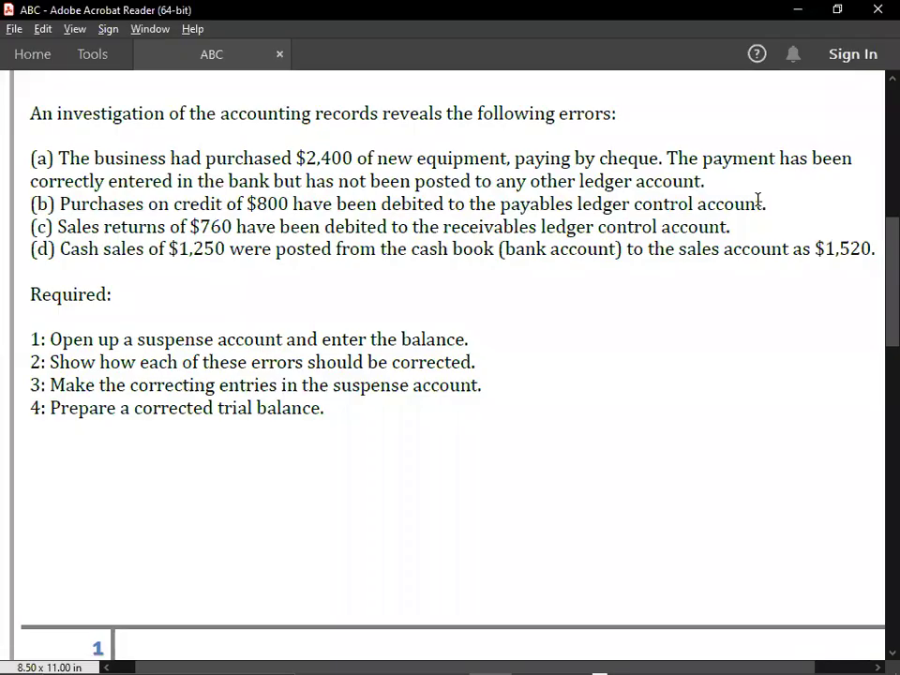
key("alt+Tab")
type("800")
key("Down")
key("Right")
type("800")
key("ctrl+Return")
Step: Reread error (b) in the problem PDF and look over the free rows below the B journal entry
key("Down")
key("Left")
key("Left")
key("Left")
key("Left")
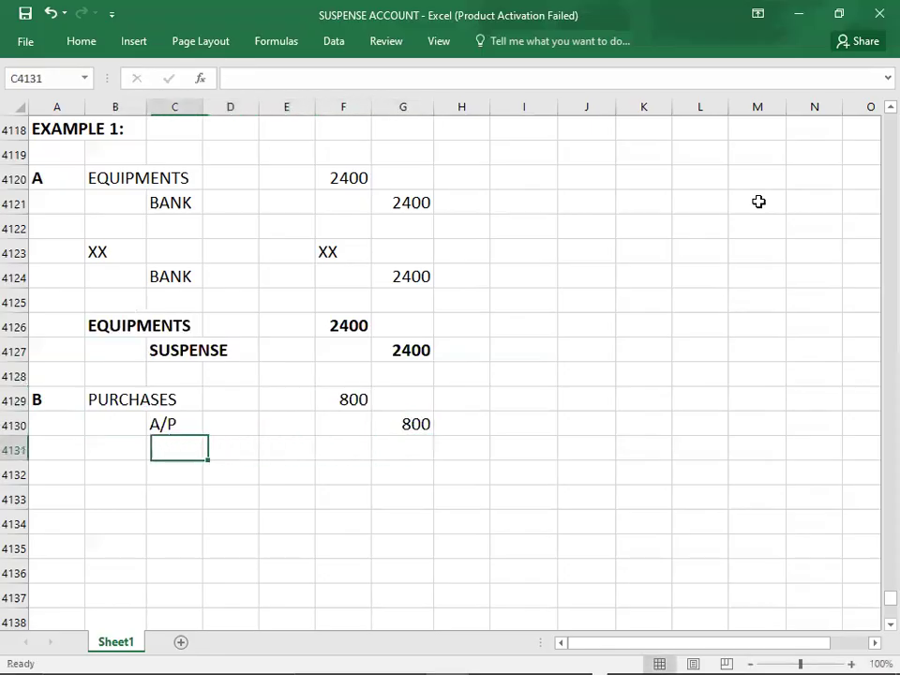
key("Left")
key("Down")
key("alt+Tab")
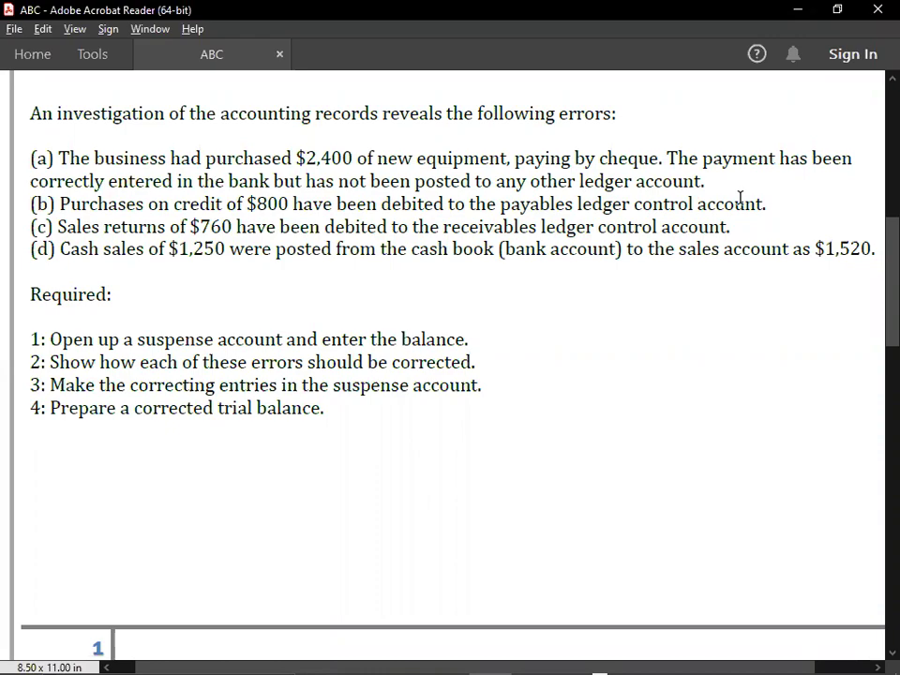
key("alt+Tab")
key("Down")
key("Down")
key("Down")
key("Down")
key("Down")
key("Down")
key("Down")
key("Down")
key("Down")
key("Down")
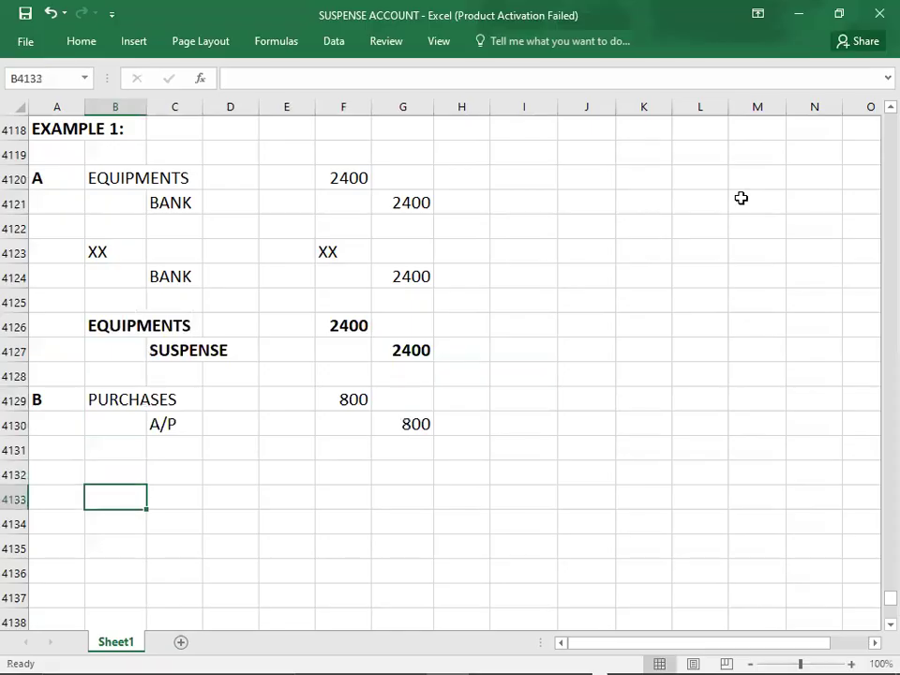
key("Up")
key("Up")
key("Up")
key("Up")
key("Up")
key("Up")
key("Up")
key("Up")
key("Up")
key("Up")
Step: Enter the wrongly recorded entry's accounts: PURCHASES in B4132, A/P in B4133 and XX in C4134
type("P")
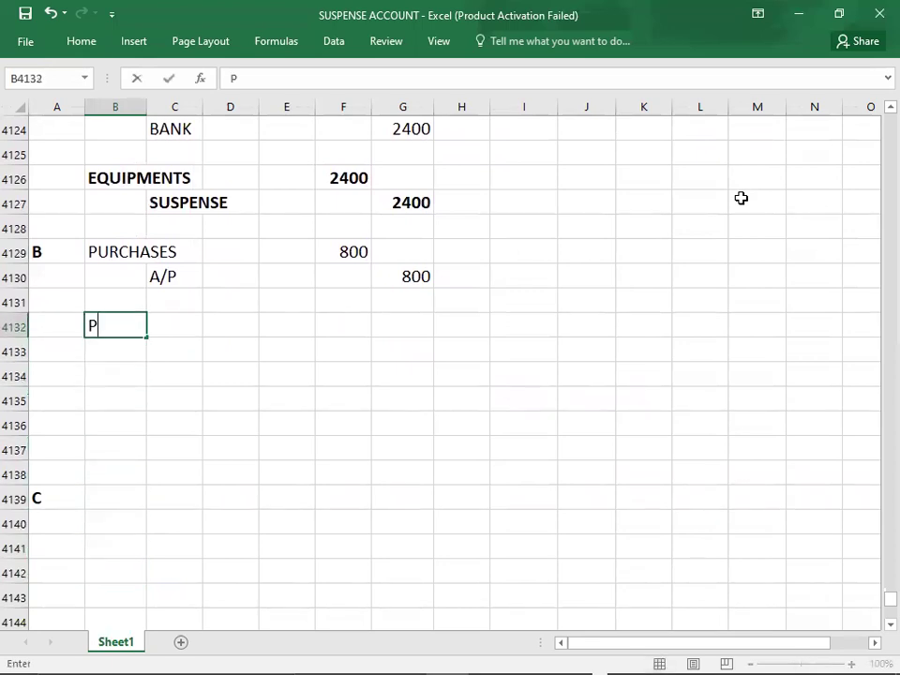
type("URCHASES")
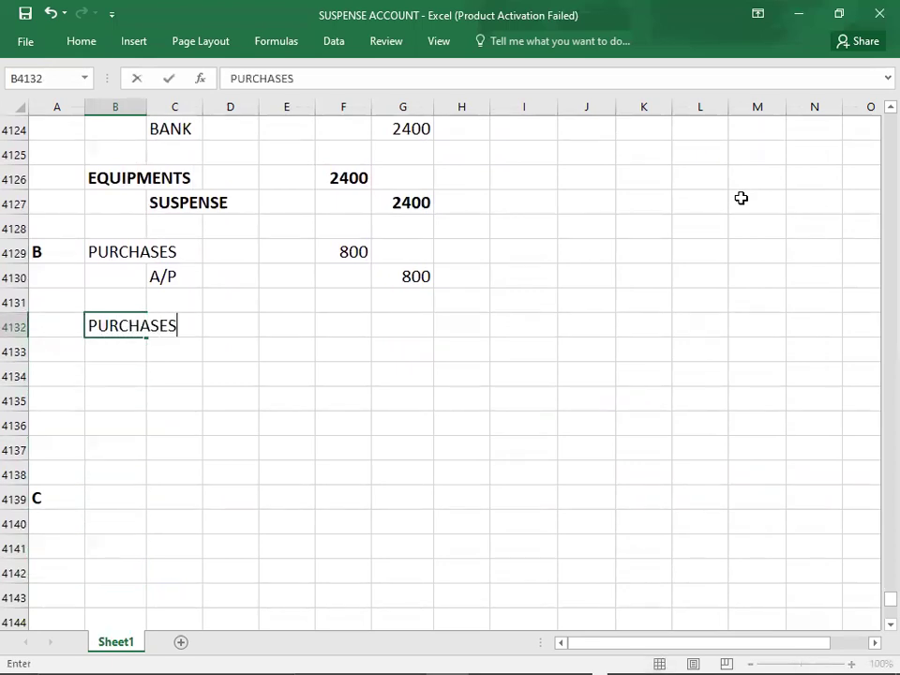
key("Return")
type("A/P")
key("Return")
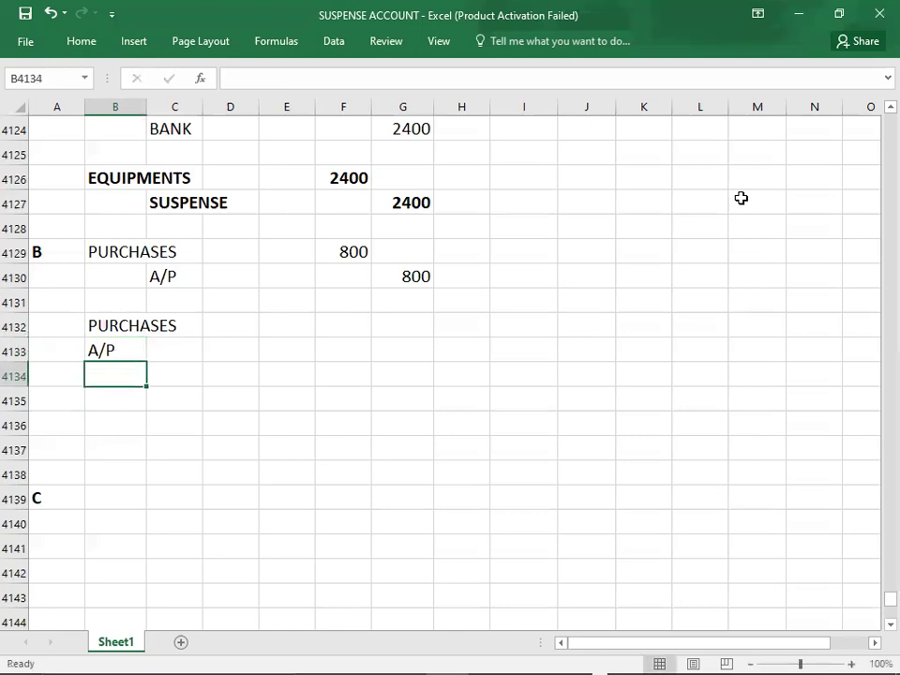
key("Right")
type("XX")
Step: Enter 800 as the debits in F4132 and F4133, and XX as the credit in G4134
key("Right")
key("Right")
key("Up")
key("Up")
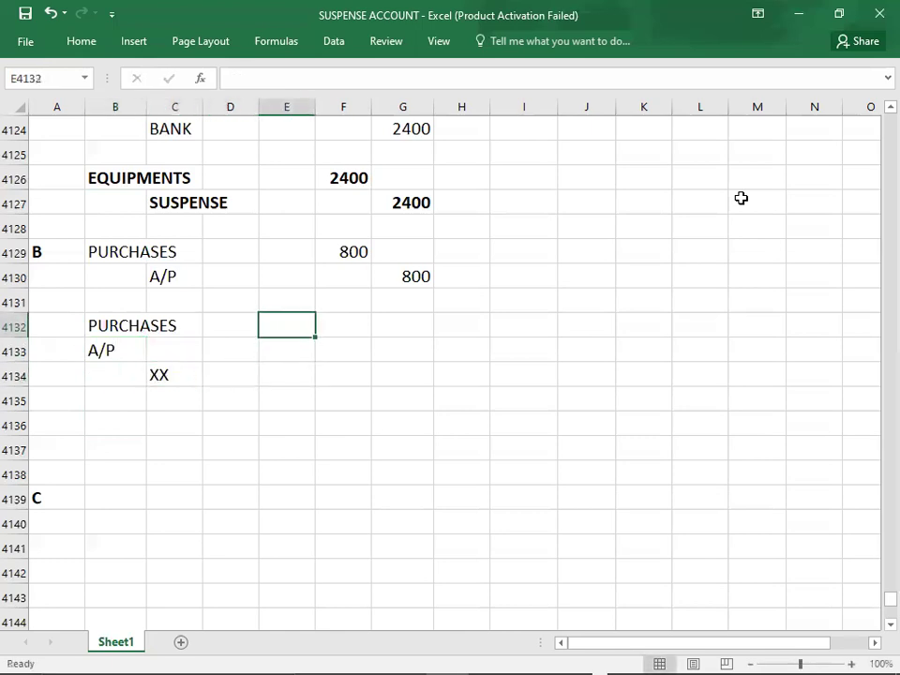
key("Right")
type("800")
key("Return")
type("800")
key("Return")
key("Right")
type("XX")
key("Return")
Step: Compare error (b) in the problem PDF with the A/P lines in C4130 and B4133
key("Left")
key("Left")
key("Left")
key("Left")
key("Down")
key("Left")
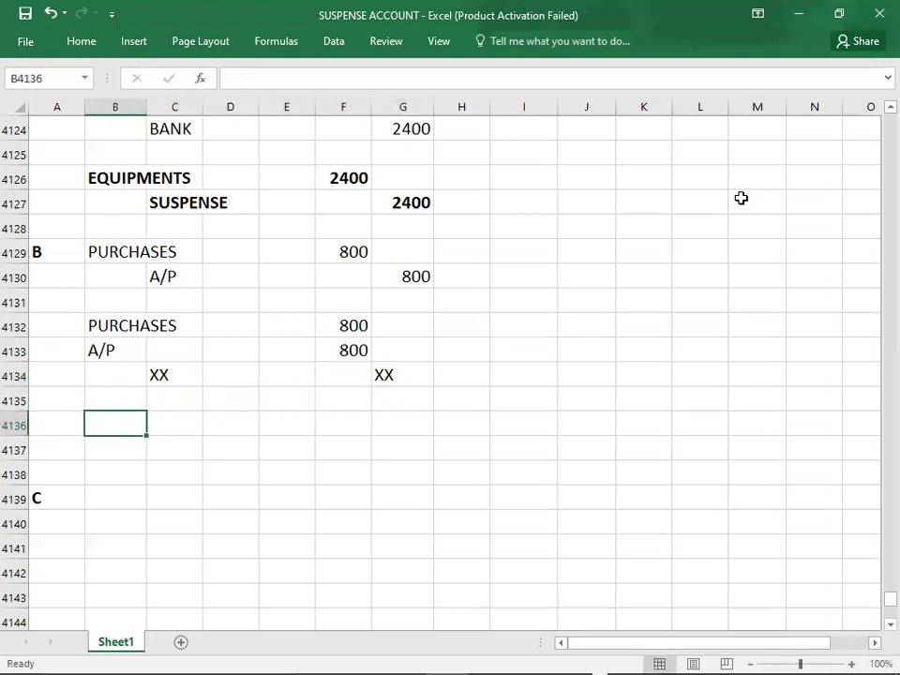
key("alt+Tab")
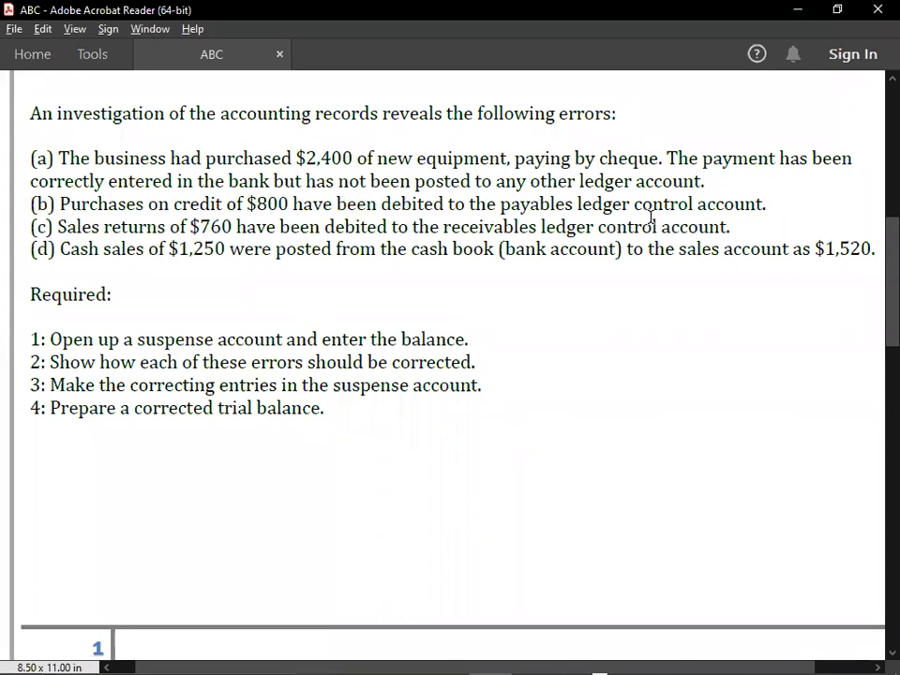
key("alt+Tab")
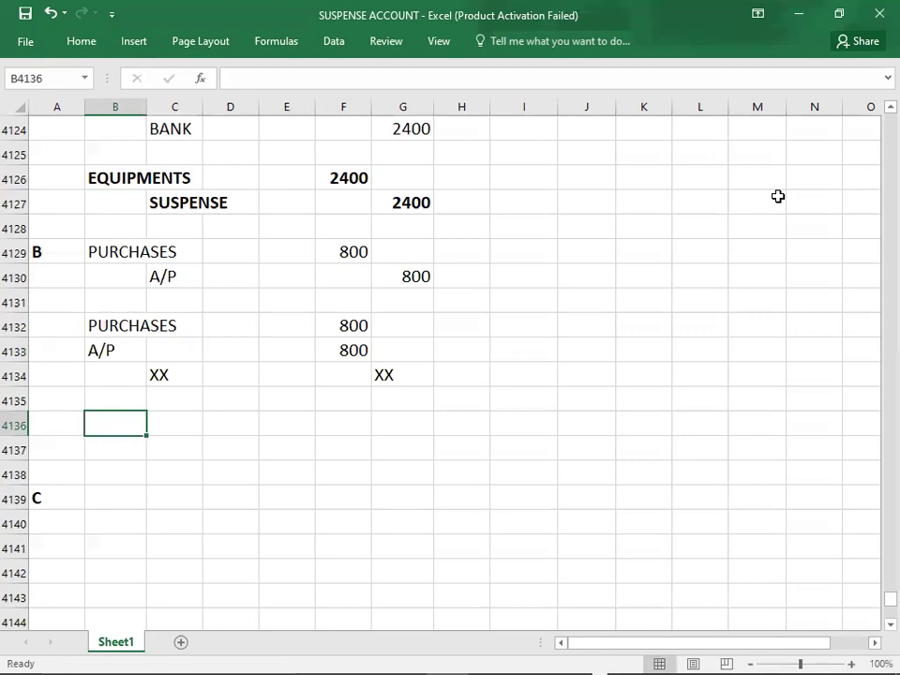
left_click(170, 281)
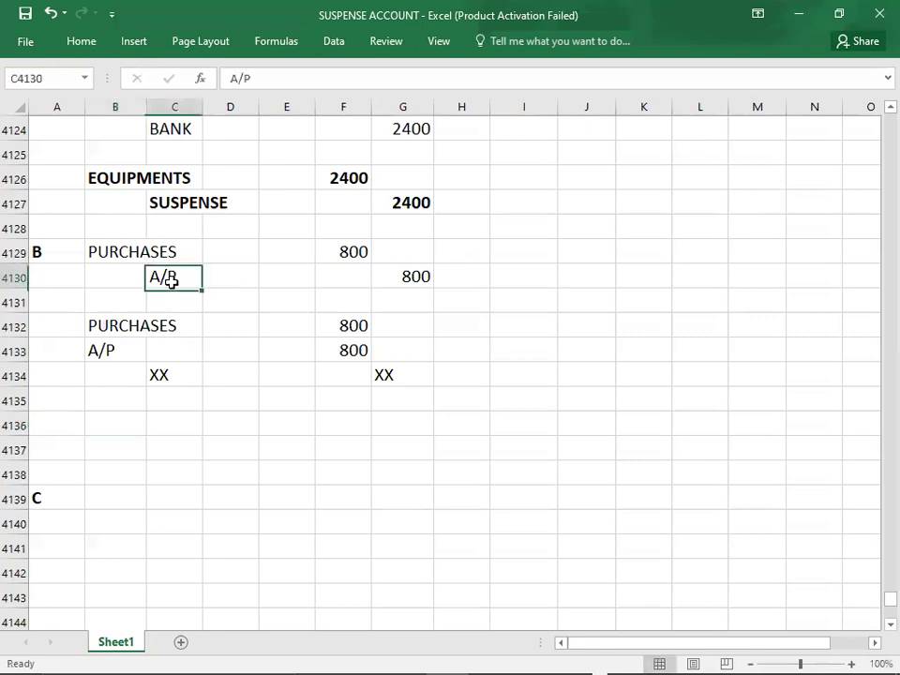
left_click(123, 351)
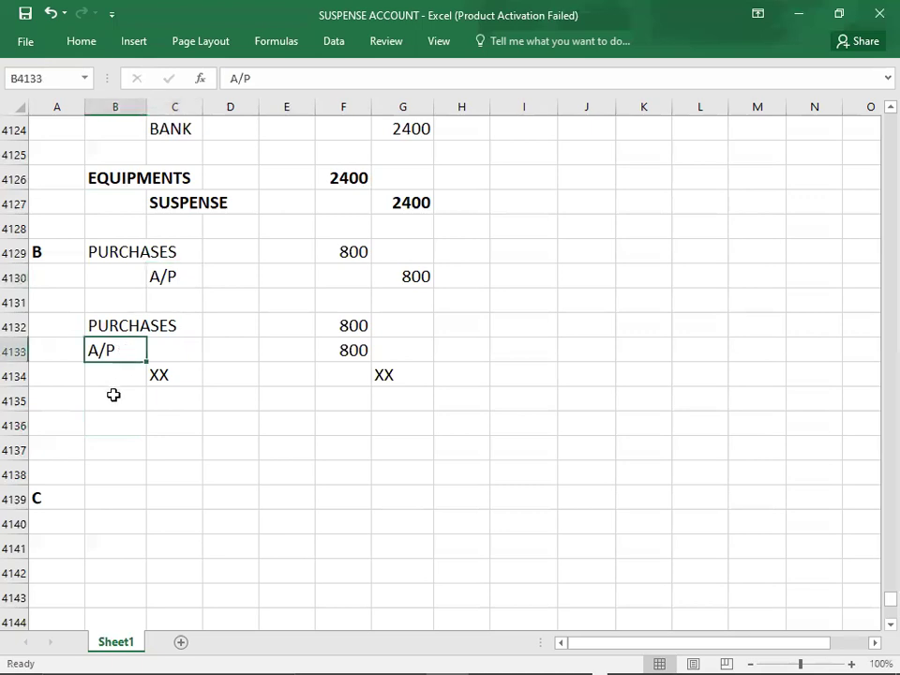
key("Down")
key("Down")
key("Down")
key("Down")
key("Down")
key("Down")
key("Down")
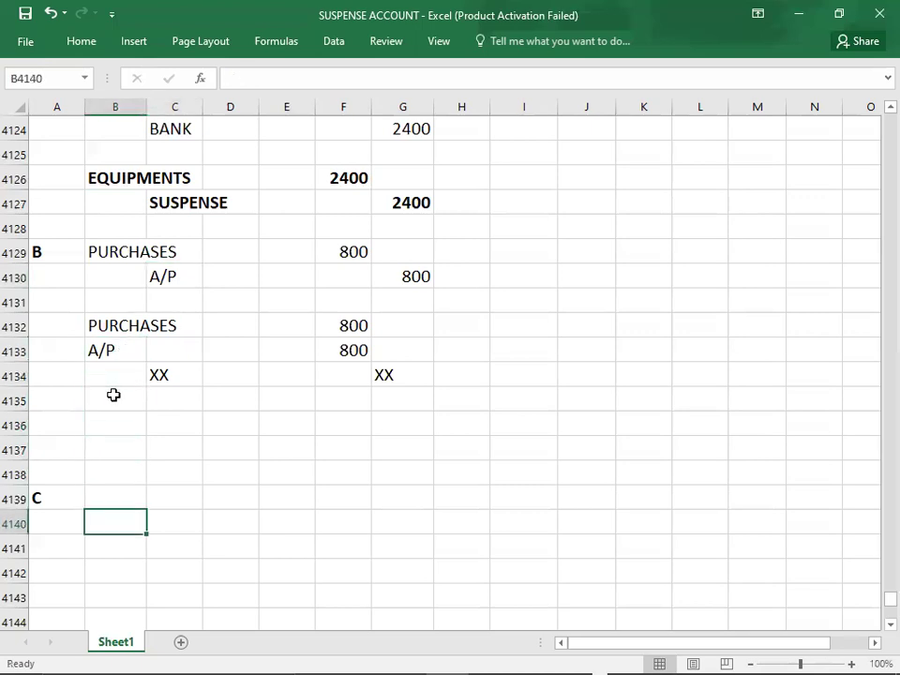
Step: Enter A/P in C4137 and SUSPENSE in B4136 as the accounts of error B's correcting entry
left_click(170, 456)
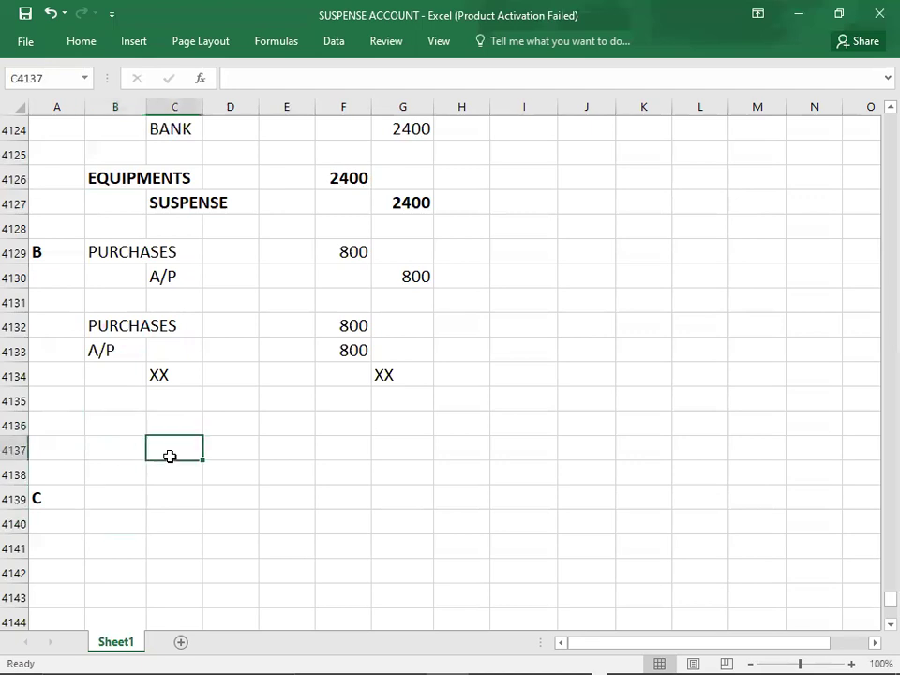
type("A/P")
key("Up")
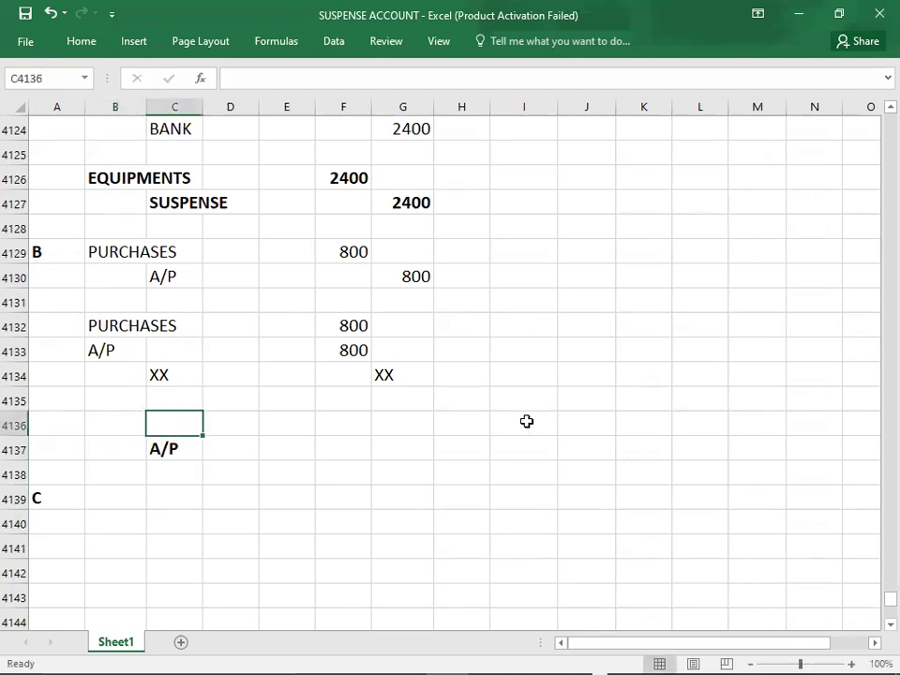
key("Left")
type("SUSPENSE")
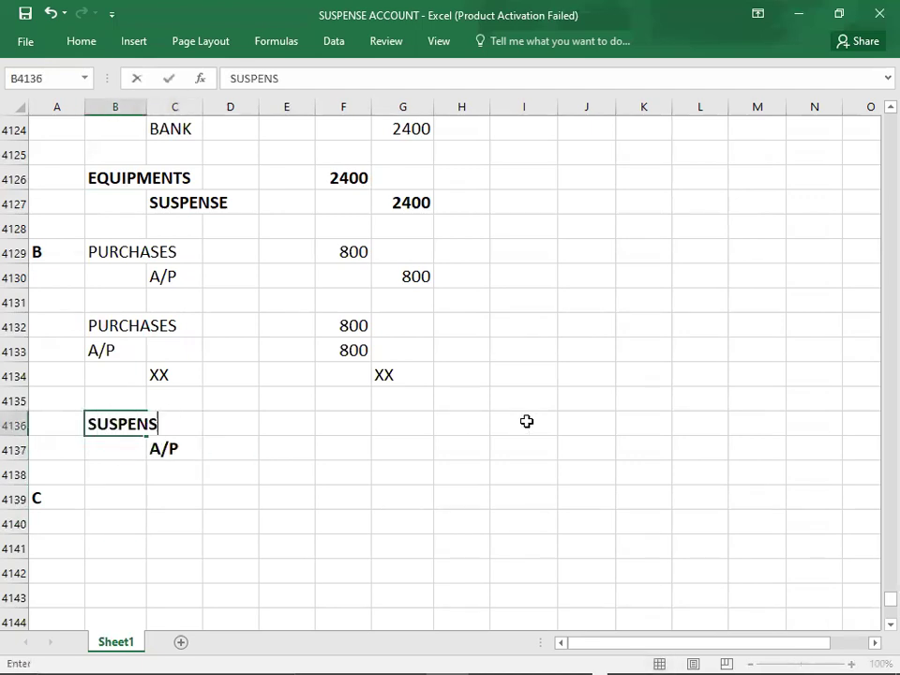
key("Right")
Step: Enter 1600 as the SUSPENSE debit in F4136 and 1600 as the A/P credit in G4137
key("Right")
key("Right")
key("Right")
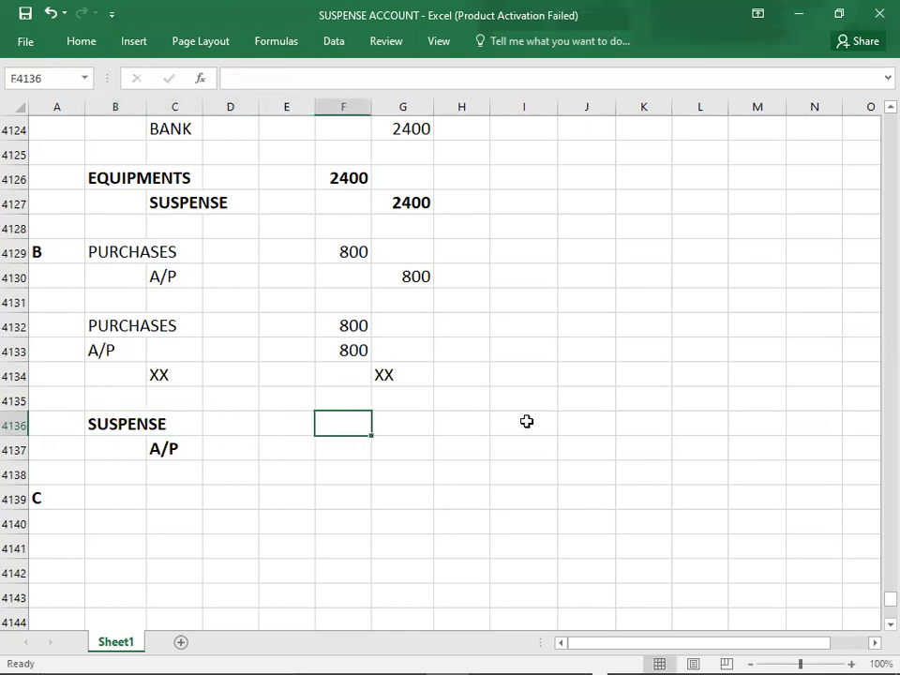
type("1600")
key("Right")
key("Down")
type("1600")
key("Down")
key("Left")
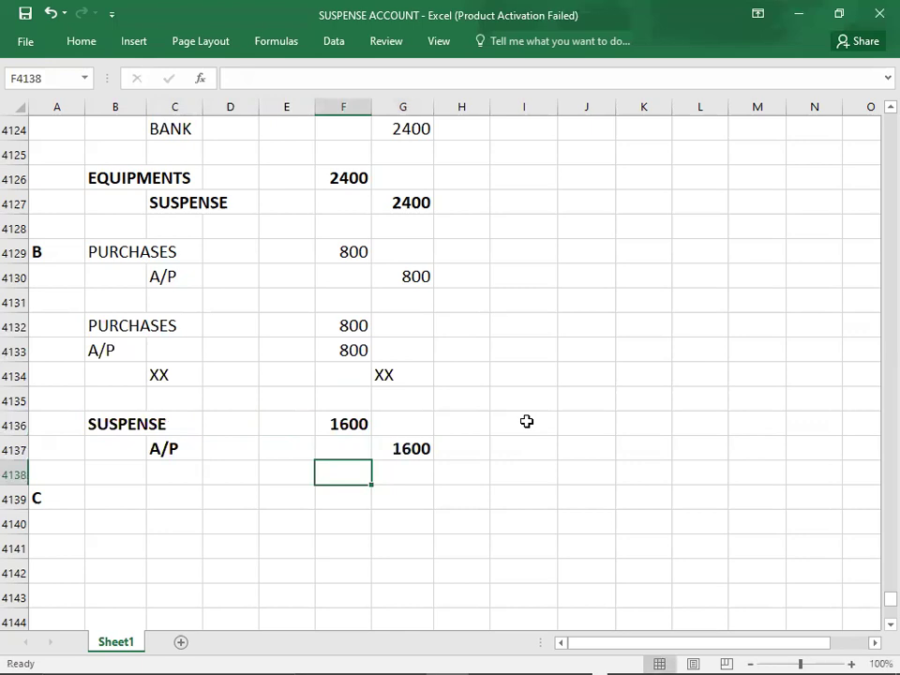
Step: Read error (c) about the sales returns in the problem PDF
key("Down")
key("Down")
key("Down")
key("Down")
key("Down")
key("Down")
key("Down")
key("Down")
key("Down")
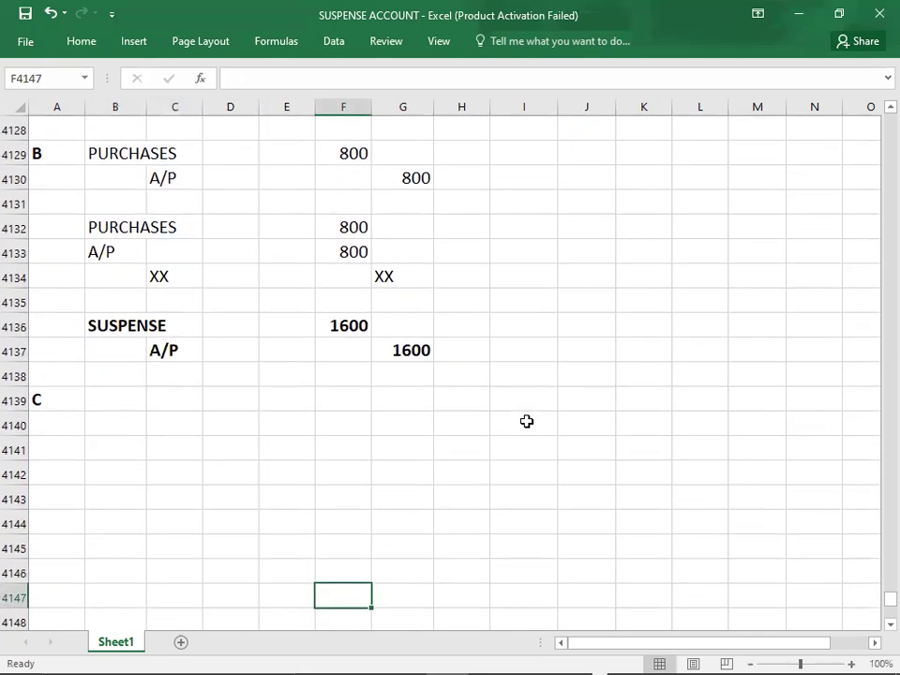
key("alt+Tab")
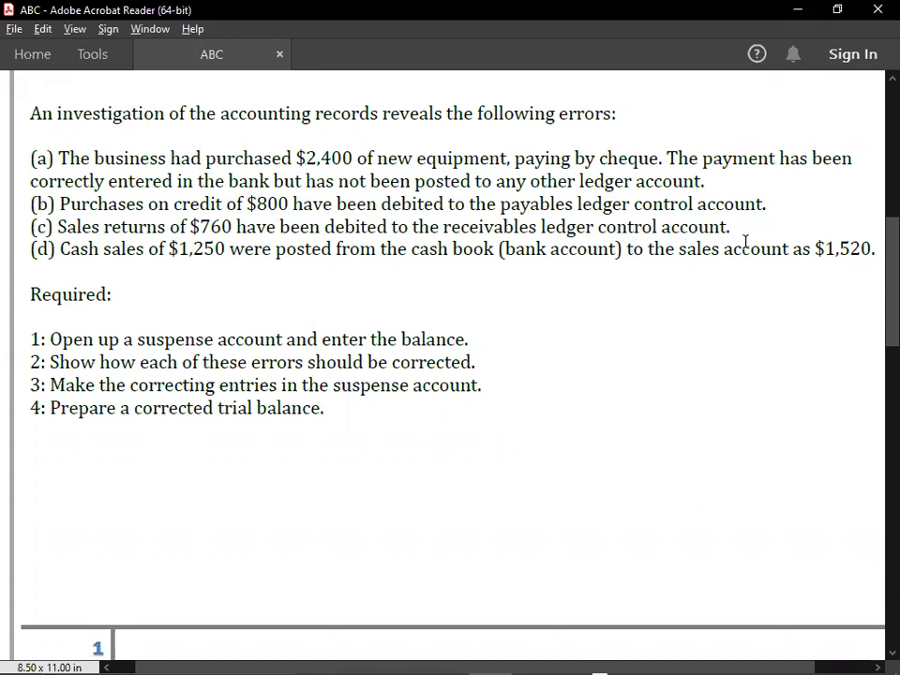
key("alt+Tab")
Step: Enter the accounts of error C's correct entry: SALES RETURN in B4139 and A/R in C4140
key("Down")
key("Down")
key("Down")
key("Down")
key("Down")
key("Down")
key("Down")
key("Down")
left_click(129, 198)
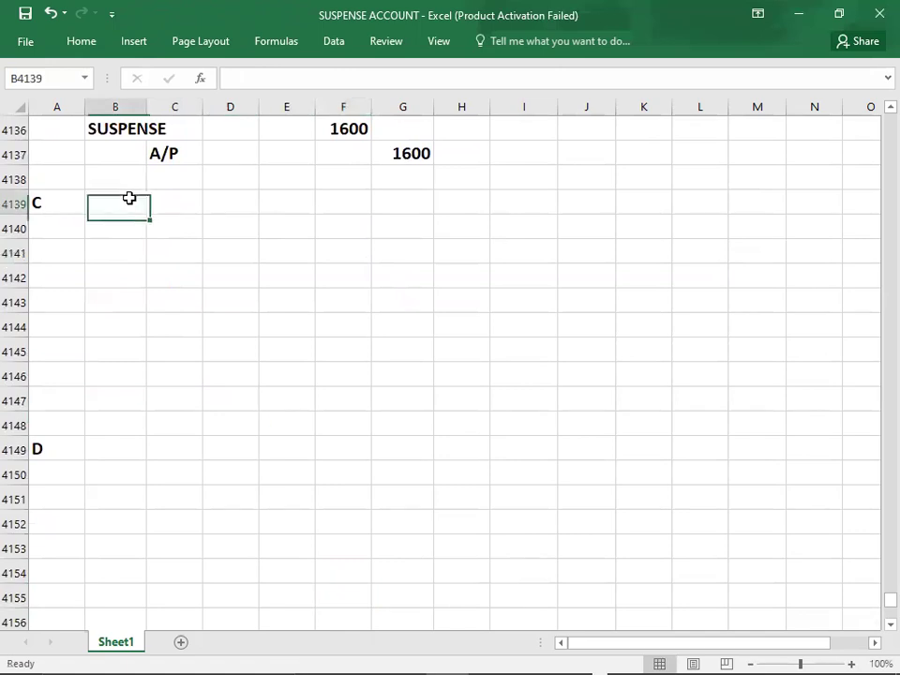
type("SALES")
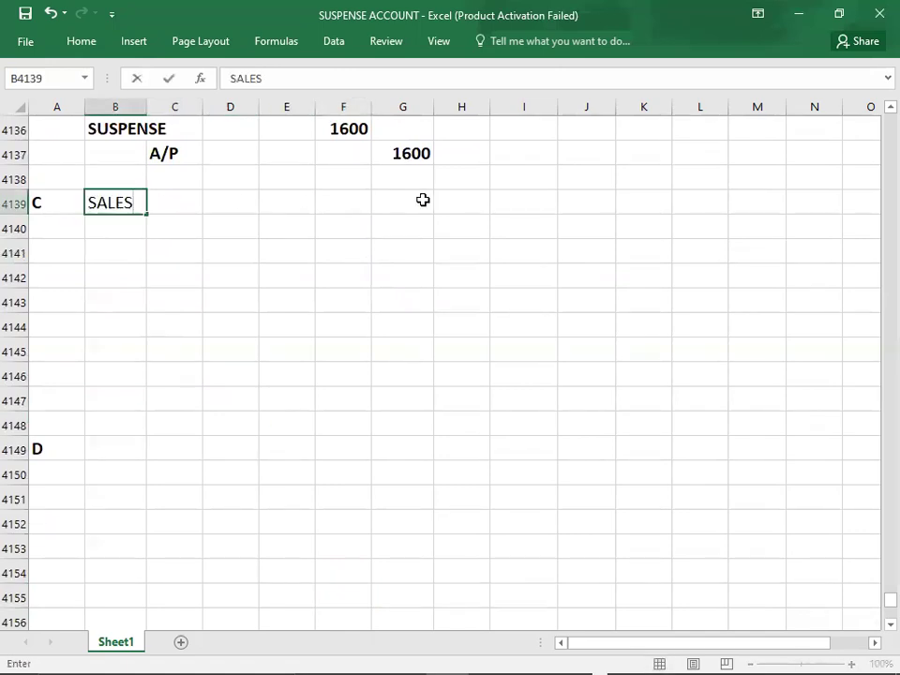
type(" RETURN")
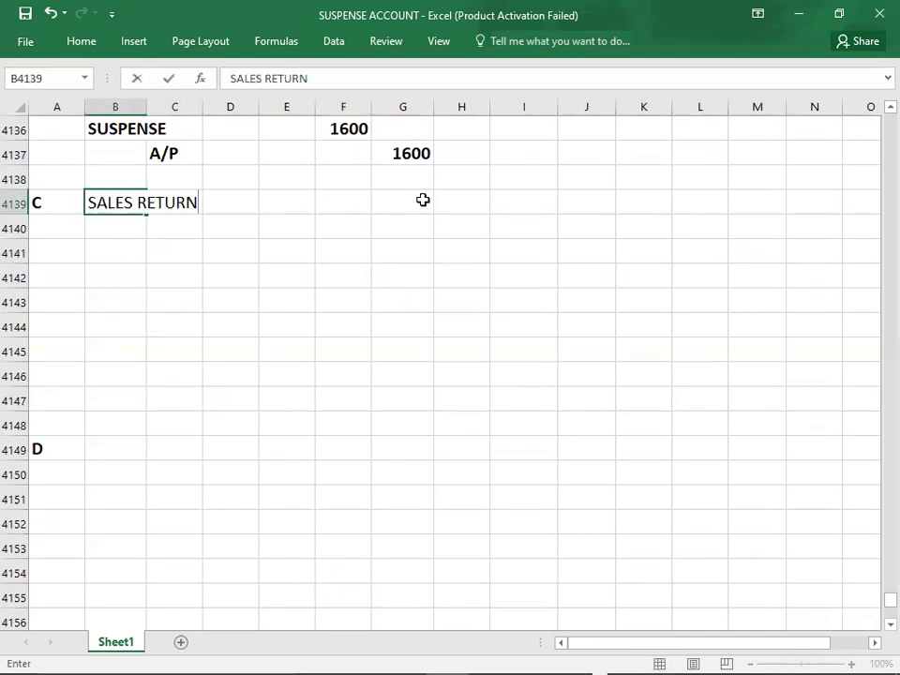
key("Return")
key("Right")
type("A/R")
Step: Take the amount from error (c) in the PDF and enter 760 as the debit in F4139 and the credit in G4140
key("Up")
key("Right")
key("Right")
key("Right")
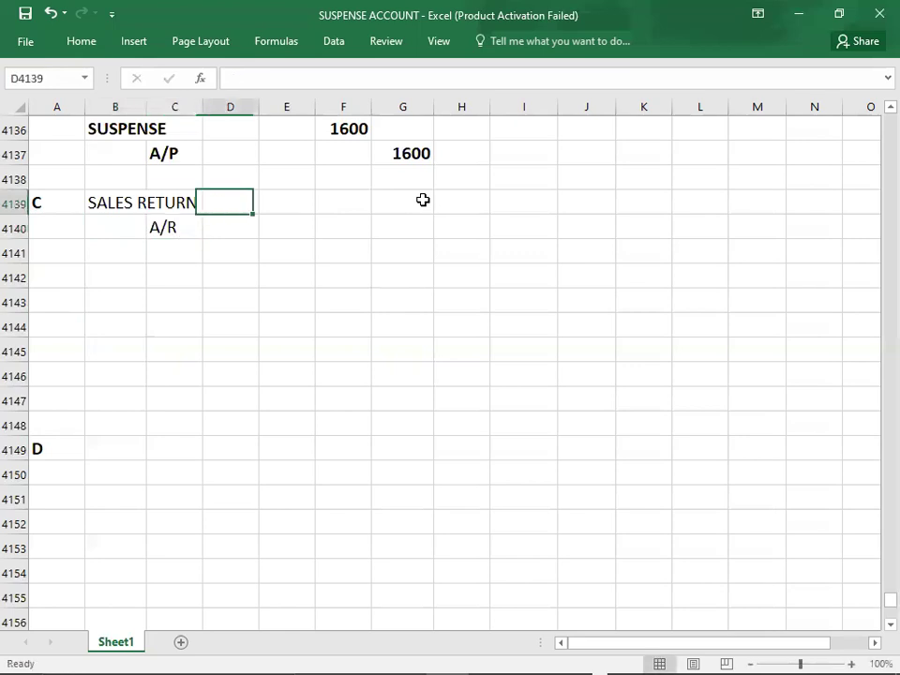
key("alt+Tab")
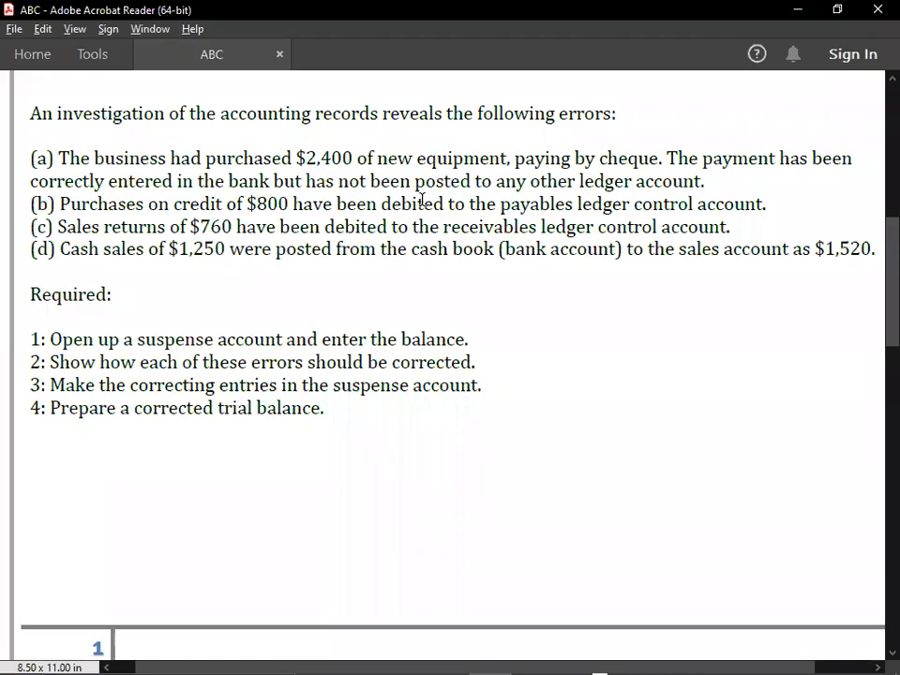
key("alt+Tab")
type("760")
key("Return")
key("Right")
type("76")
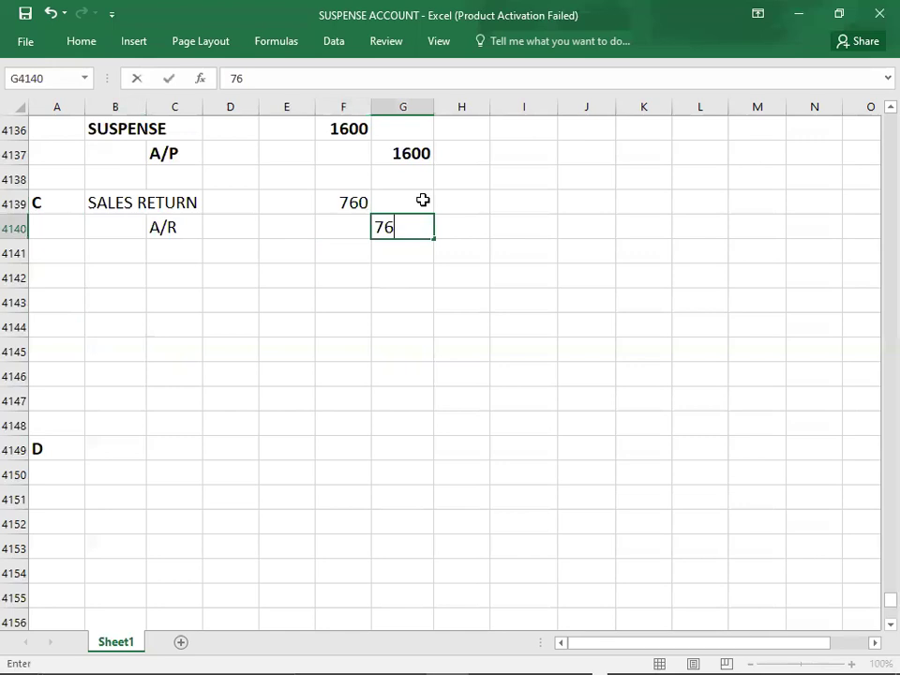
type("0")
key("Return")
Step: Enter error C's wrongly recorded accounts, following the PDF: SALES RETURN in B4142, A/R in B4143 and XX in C4144
key("Down")
key("Left")
key("Left")
key("Left")
key("Left")
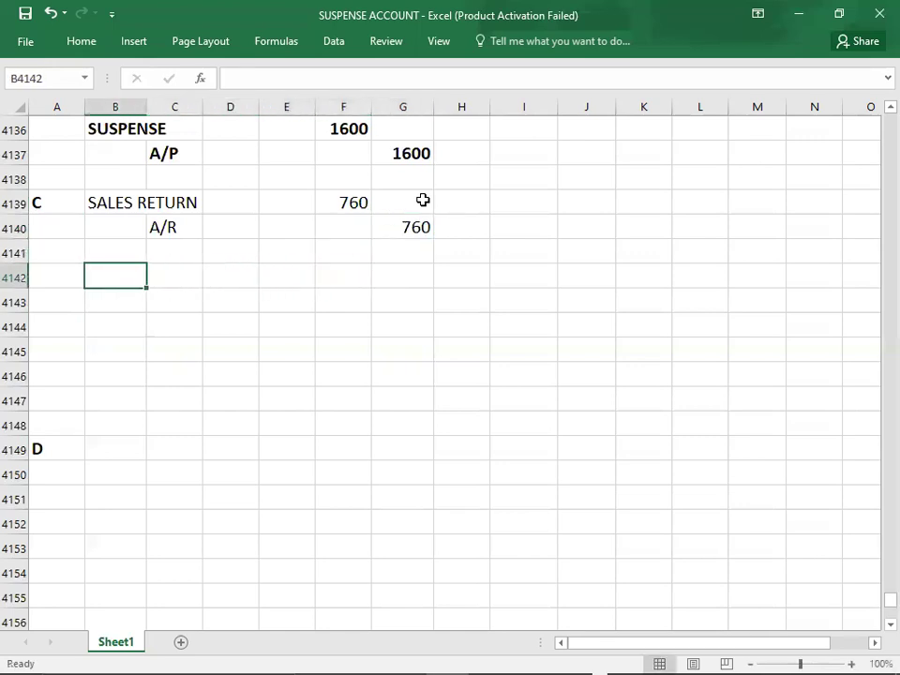
key("alt+Tab")
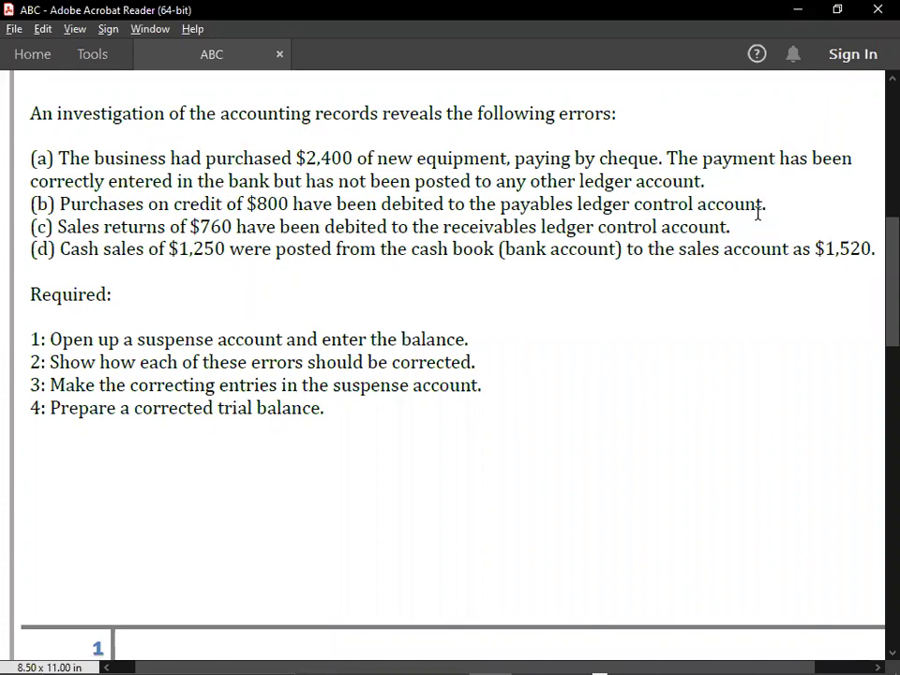
key("alt+Tab")
type("SA")
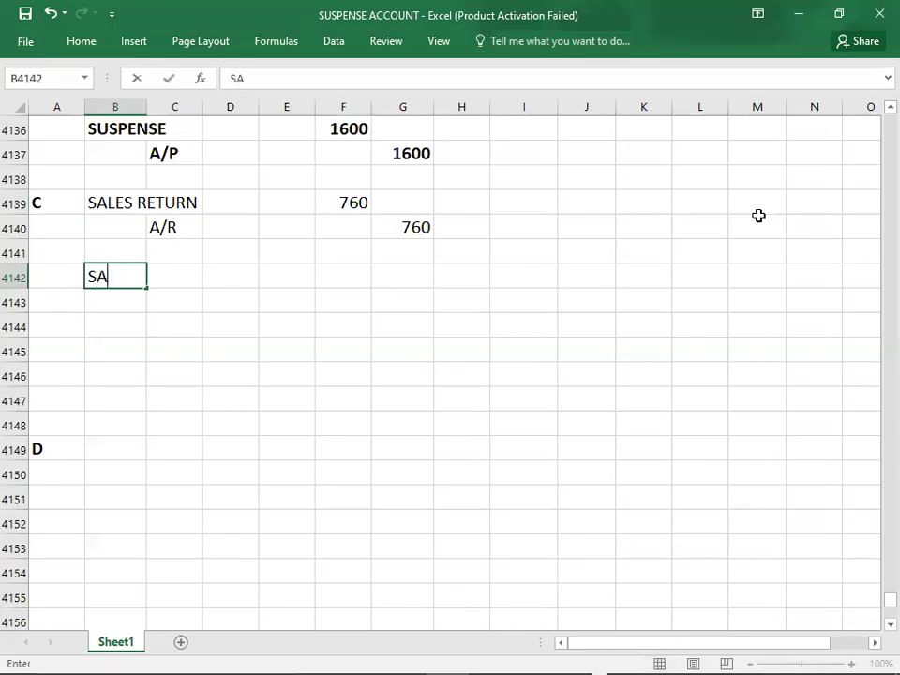
type("LES RETURN")
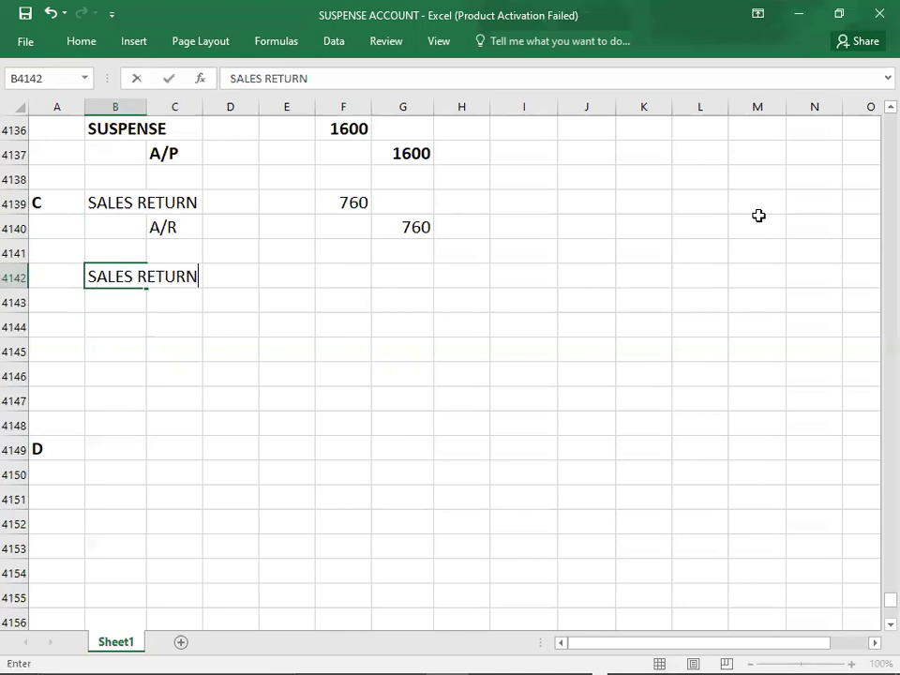
key("Return")
type("A/R")
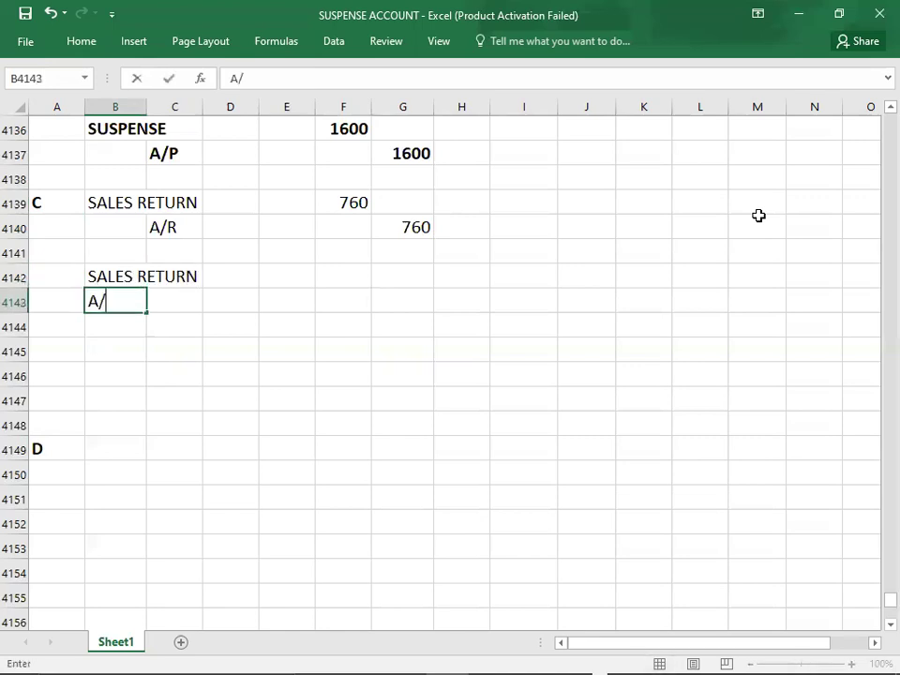
key("Up")
key("Right")
key("Right")
key("Right")
key("Down")
key("Left")
key("Left")
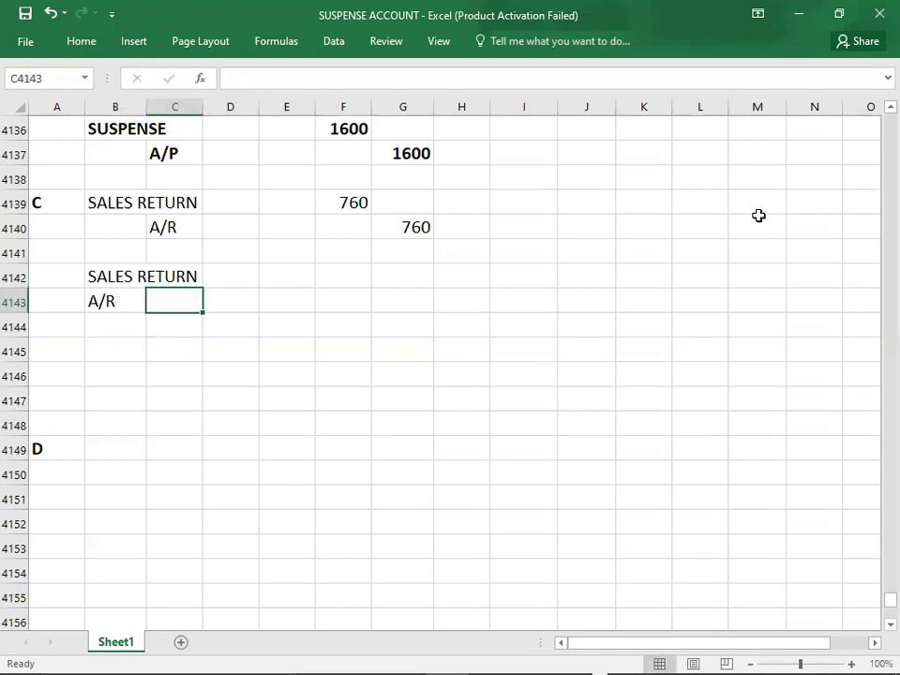
key("Down")
type("XX")
Step: Enter 760 as the debits in F4142 and F4143, and XX as the credit in G4144
key("Right")
key("Right")
key("Right")
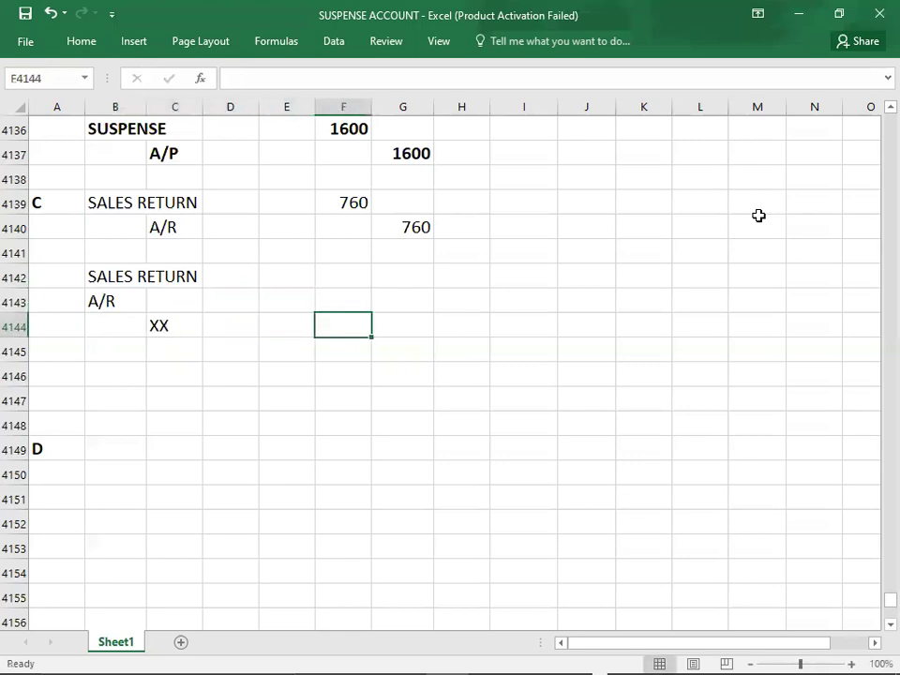
key("Up")
key("Up")
type("760")
key("Return")
type("760")
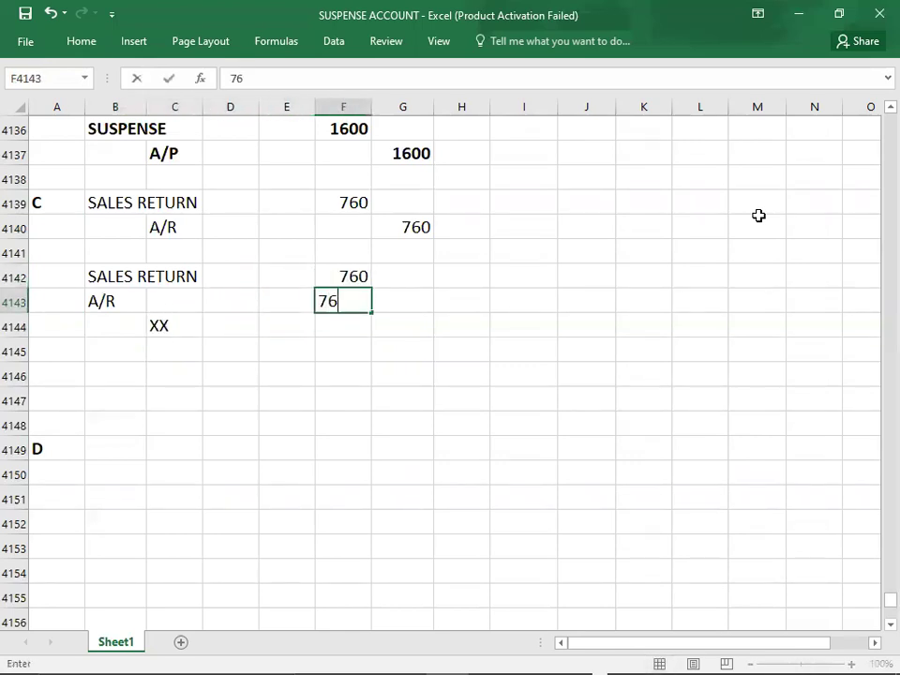
key("Return")
key("Right")
type("XX")
key("Return")
Step: Compare the A/R line of the correct entry in C4140 with the wrongly recorded one in B4143
key("Left")
key("Down")
key("Left")
key("Left")
key("Left")
key("Left")
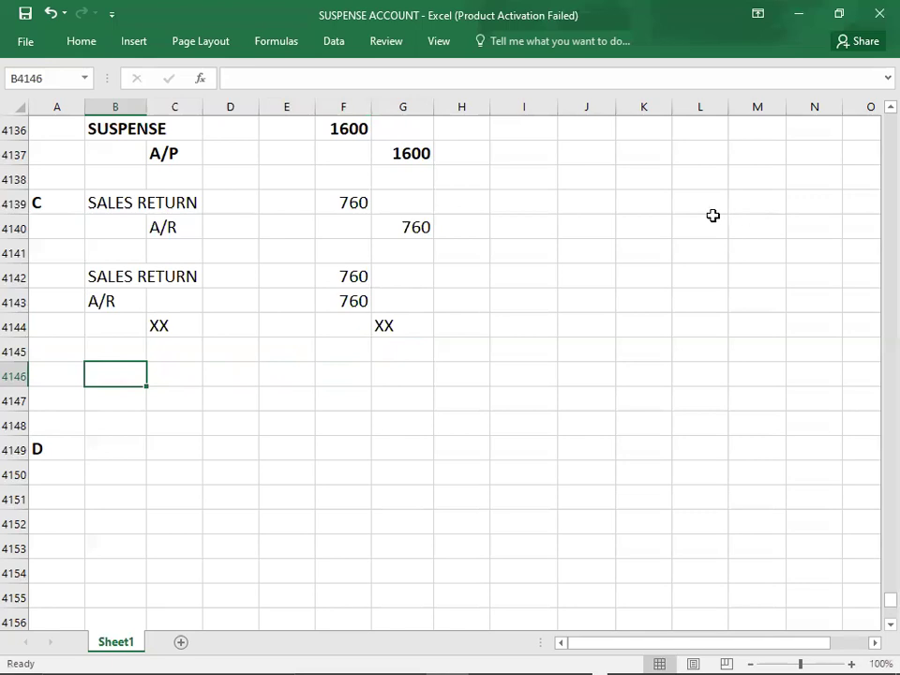
left_click(194, 230)
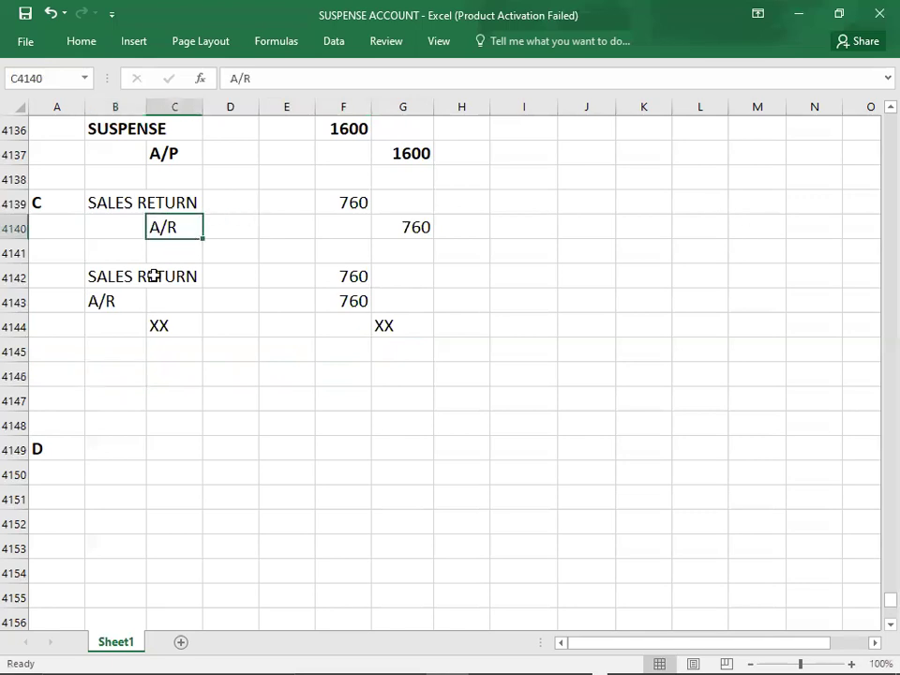
left_click(124, 304)
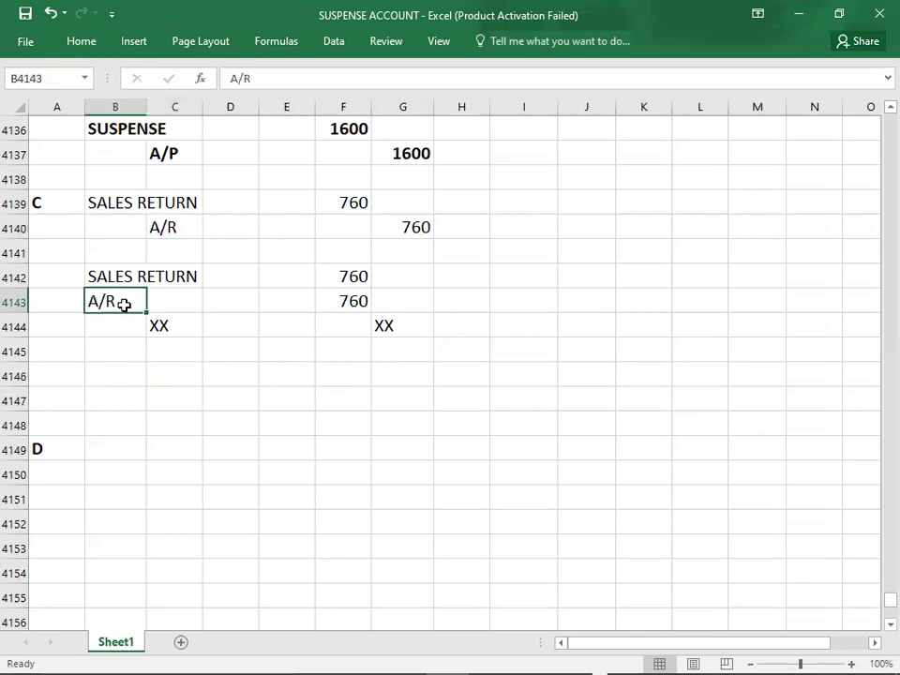
Step: Enter A/R in C4147 and SUSPENSE in B4146 as the accounts of error C's correcting entry
left_click(161, 394)
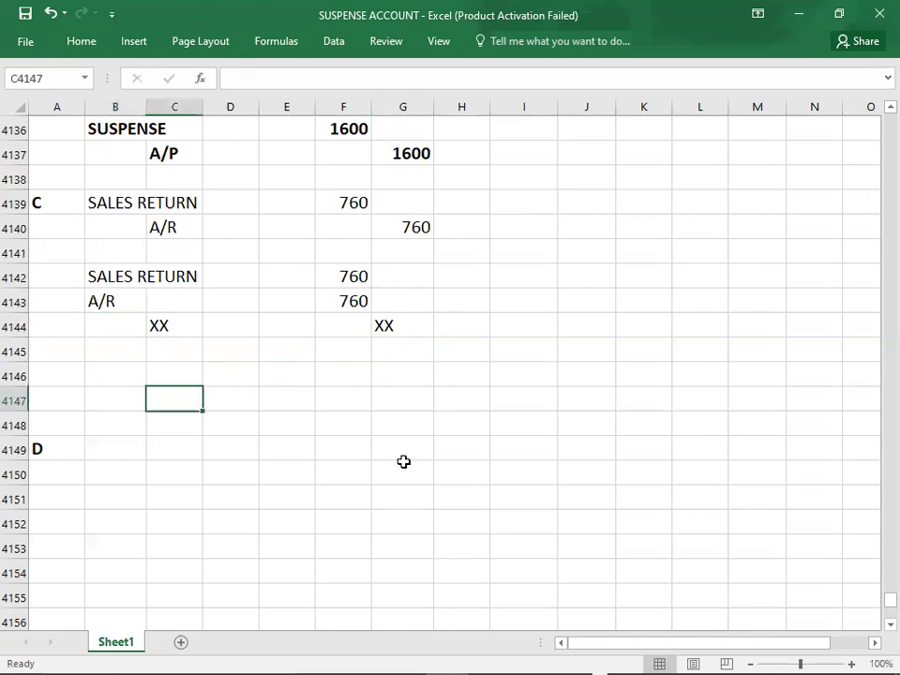
type("A/R")
key("Right")
key("Right")
key("Right")
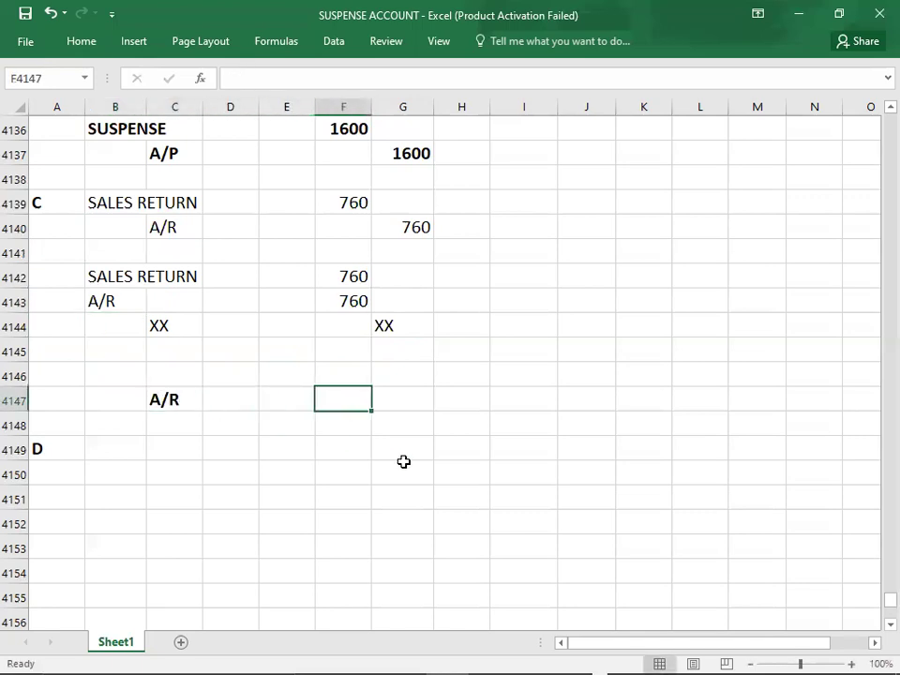
key("Left")
key("Left")
key("Left")
key("Left")
key("Up")
type("S")
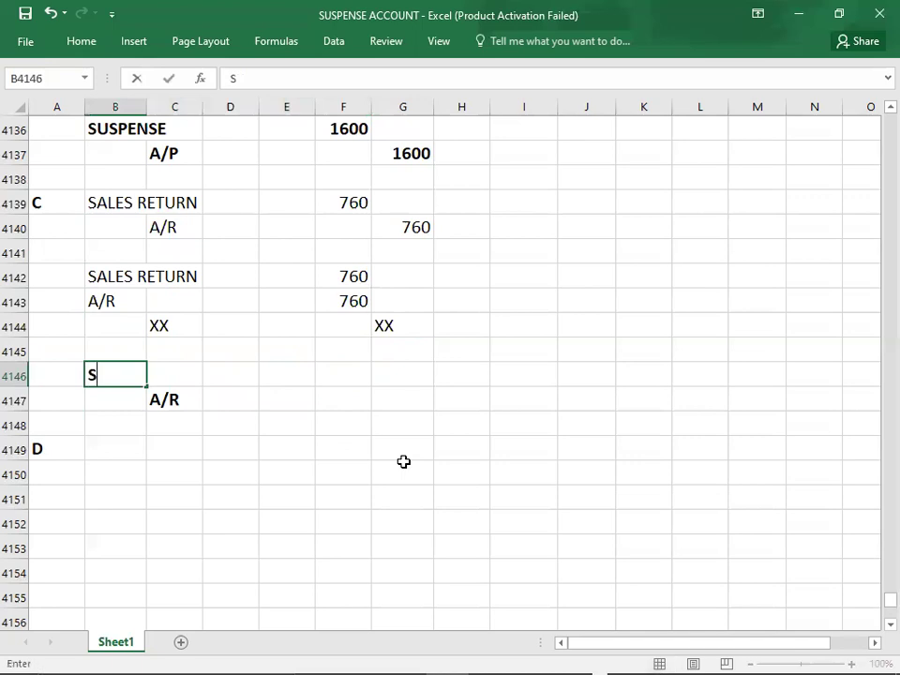
type("USPENSE")
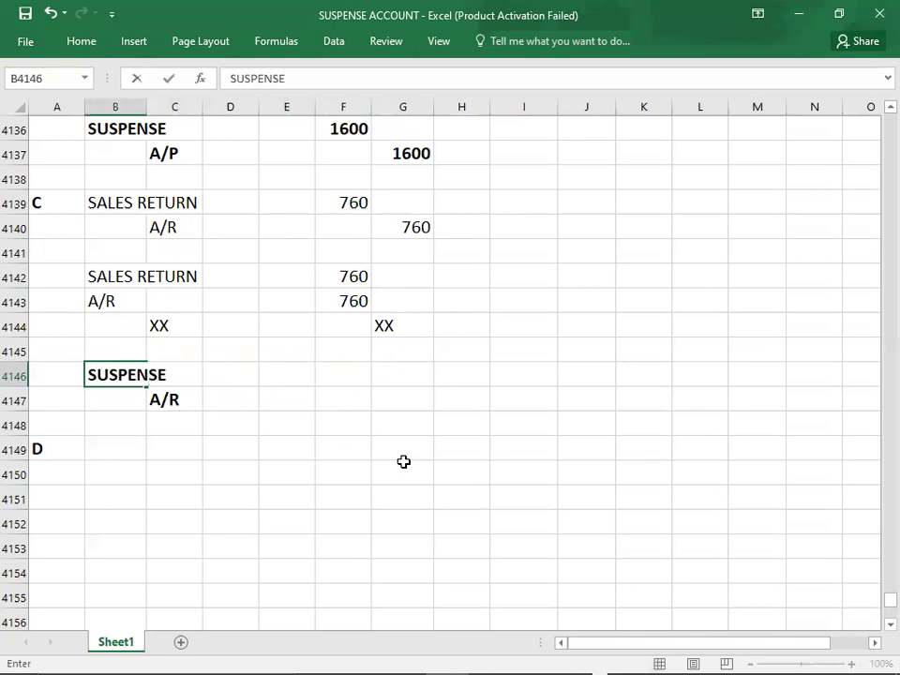
Step: Enter 1520 as the SUSPENSE debit in F4146 and 1520 as the A/R credit in G4147
key("Right")
key("Right")
key("Right")
key("Right")
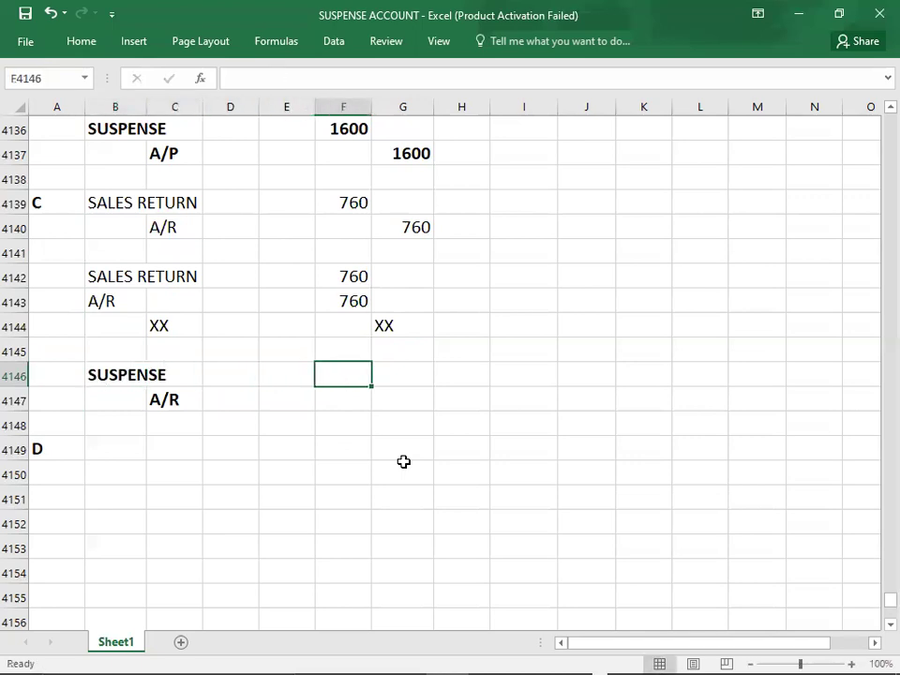
type("1520")
key("Return")
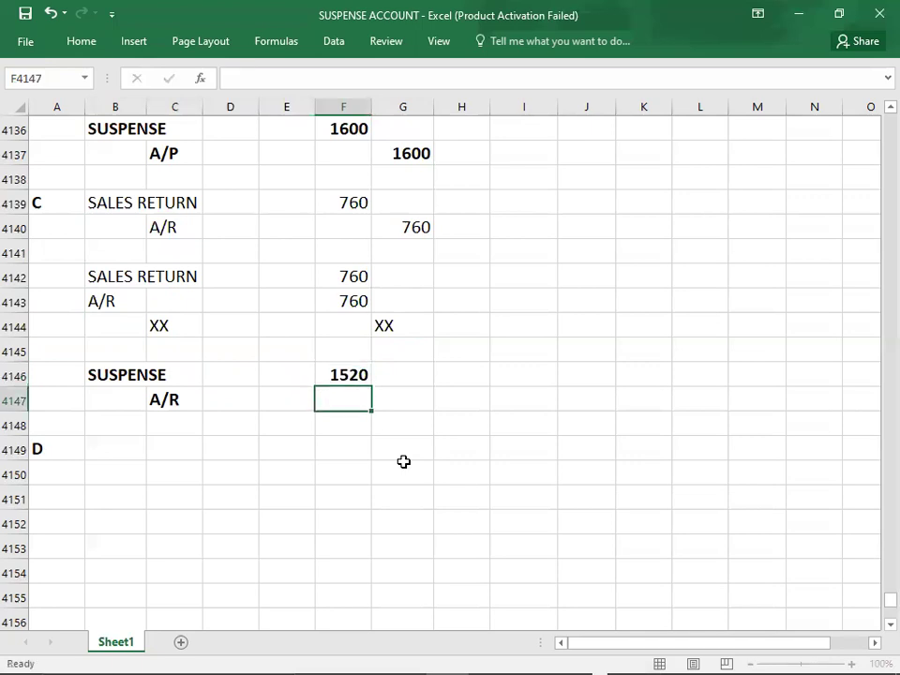
key("Right")
type("1520")
key("Return")
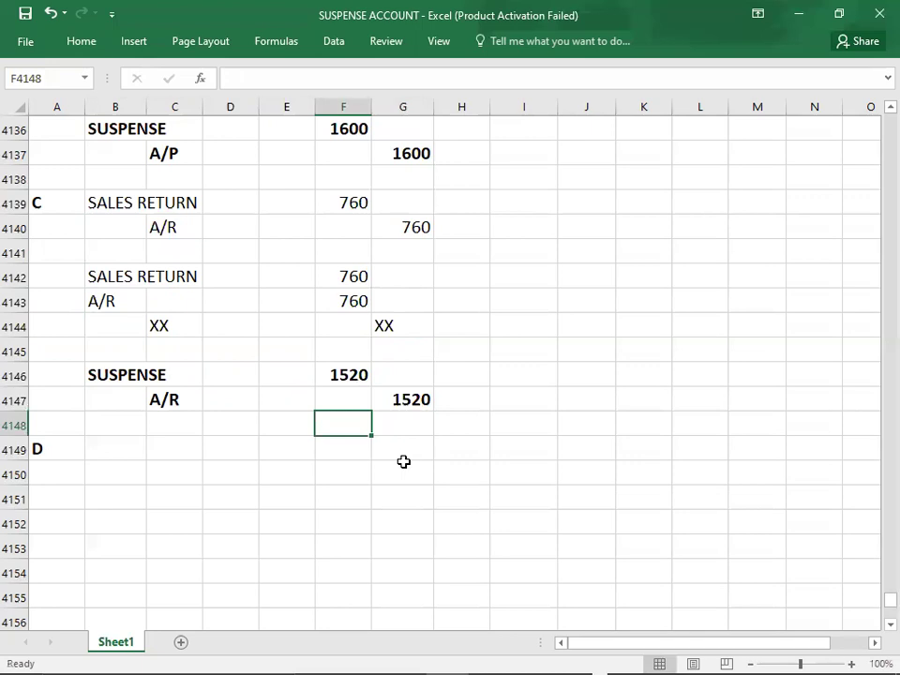
Step: Read error (d) about the cash sales in the problem PDF
key("alt+Tab")
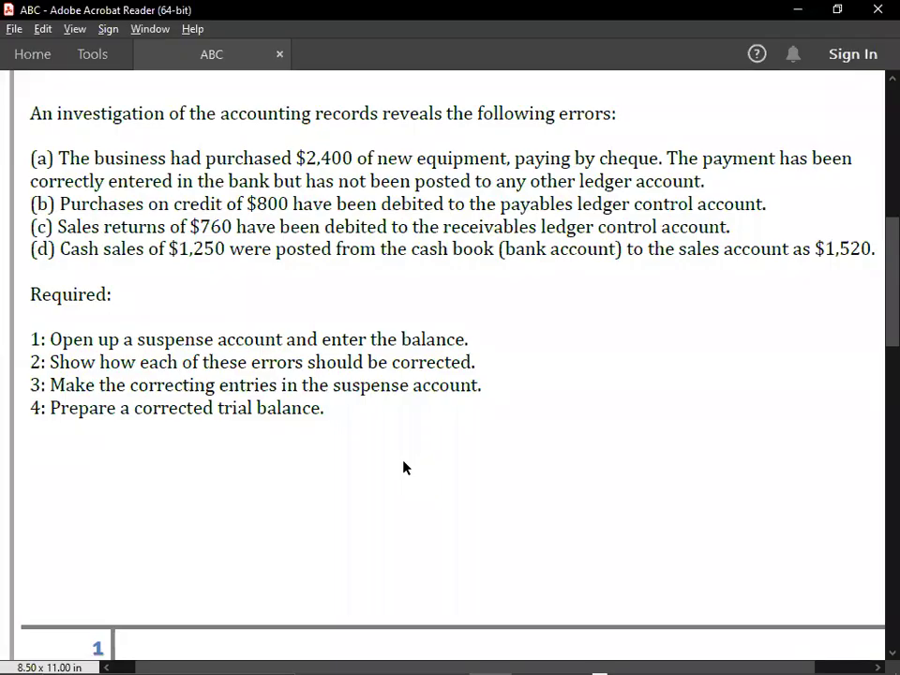
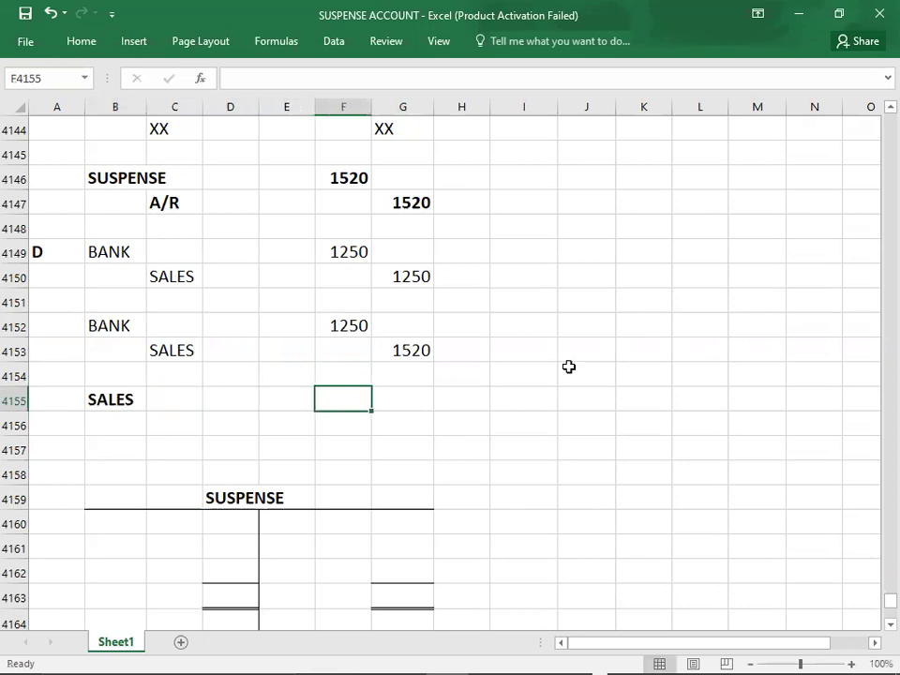
Step: Enter 270 as the SALES debit in F4155 and SUSPENSE as the credited account in C4156
type("270")
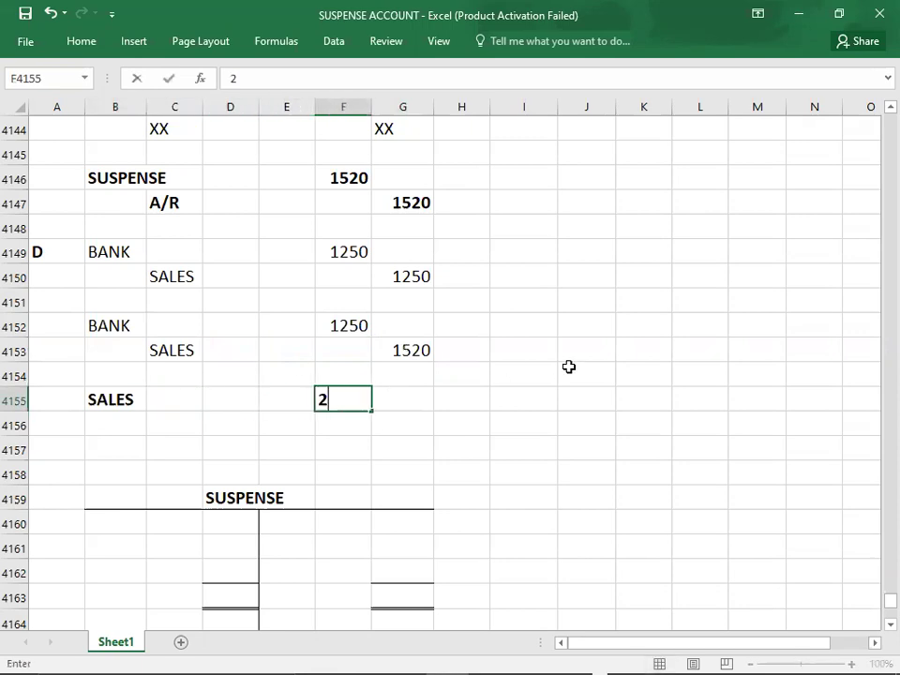
key("Return")
key("Right")
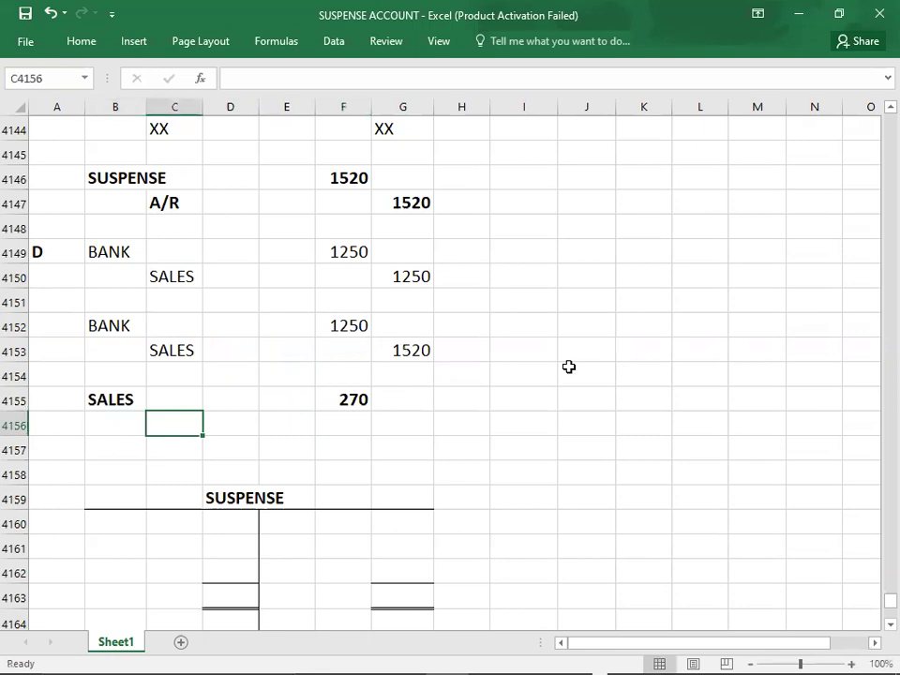
type("SUSPESNE")
key("Right")
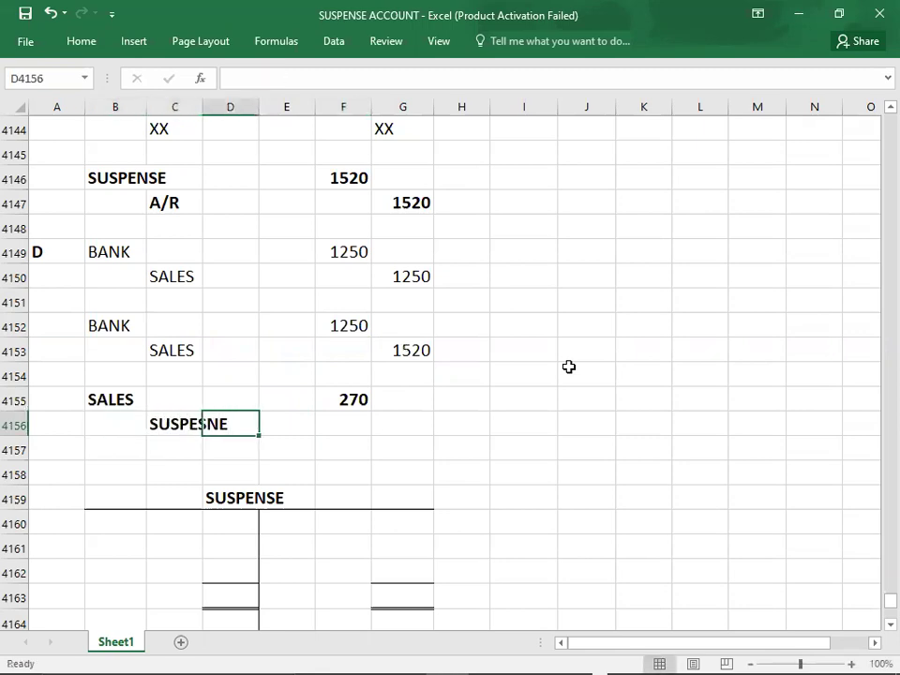
key("Right")
key("Left")
key("Left")
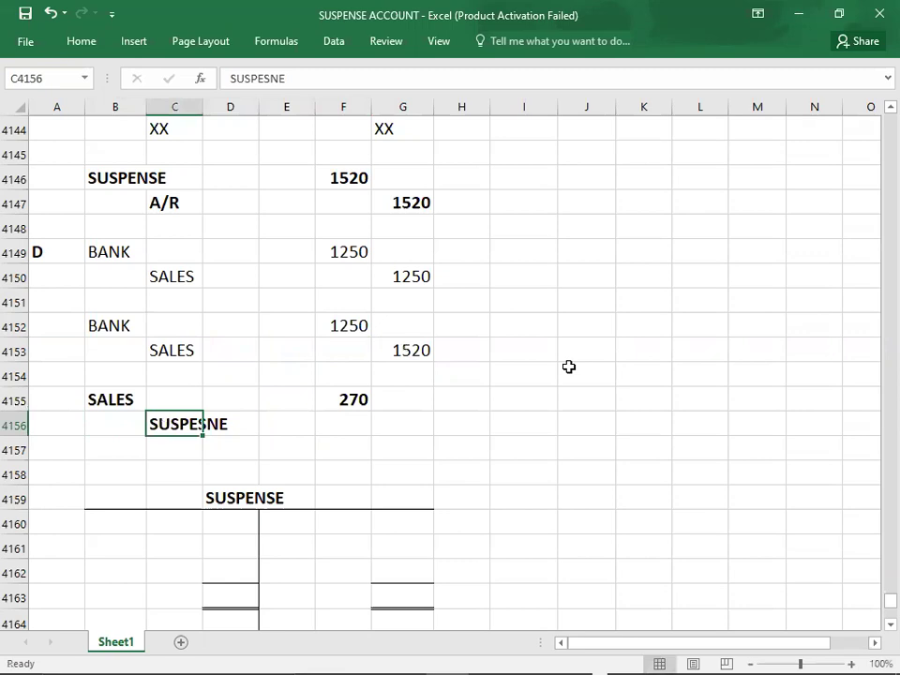
type("SUSPENSE")
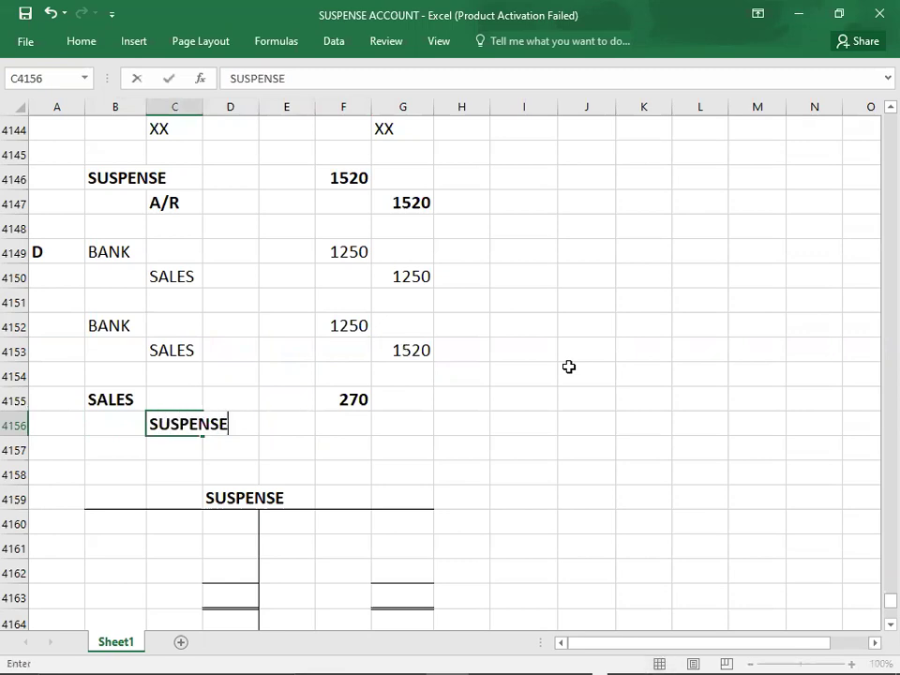
Step: Enter 270 as the SUSPENSE credit in G4156 of error D's correcting entry
key("Right")
key("Right")
key("Right")
key("Right")
type("270")
key("Return")
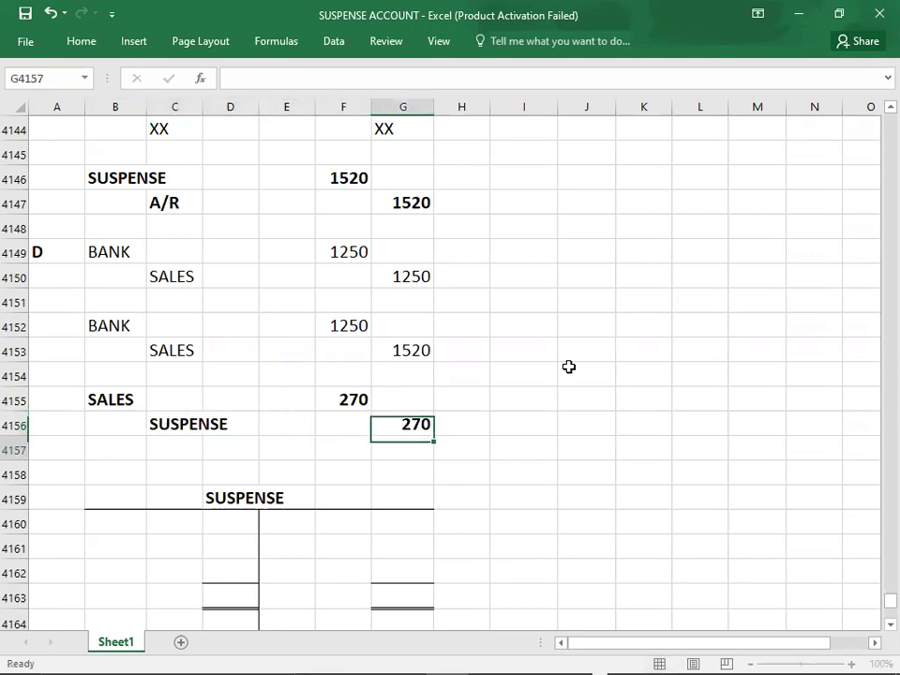
Step: Look over the blank SUSPENSE T-account and the trial balance template below error D's correcting entry
key("Left")
key("Left")
key("Left")
key("Left")
key("Left")
key("Left")
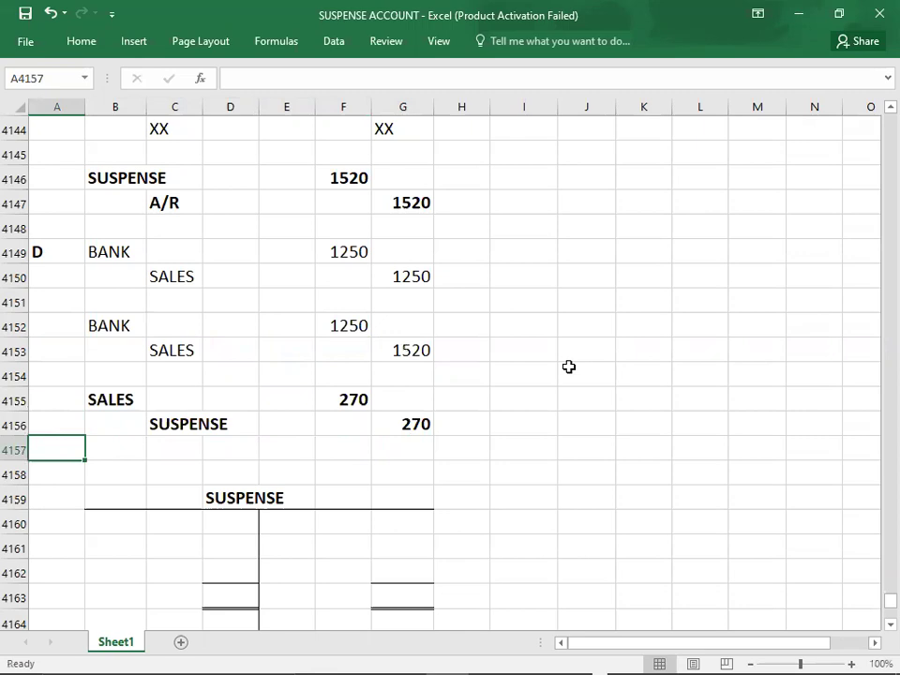
key("Down")
key("Down")
key("Down")
key("Down")
key("Down")
key("Down")
key("Down")
key("Down")
key("Down")
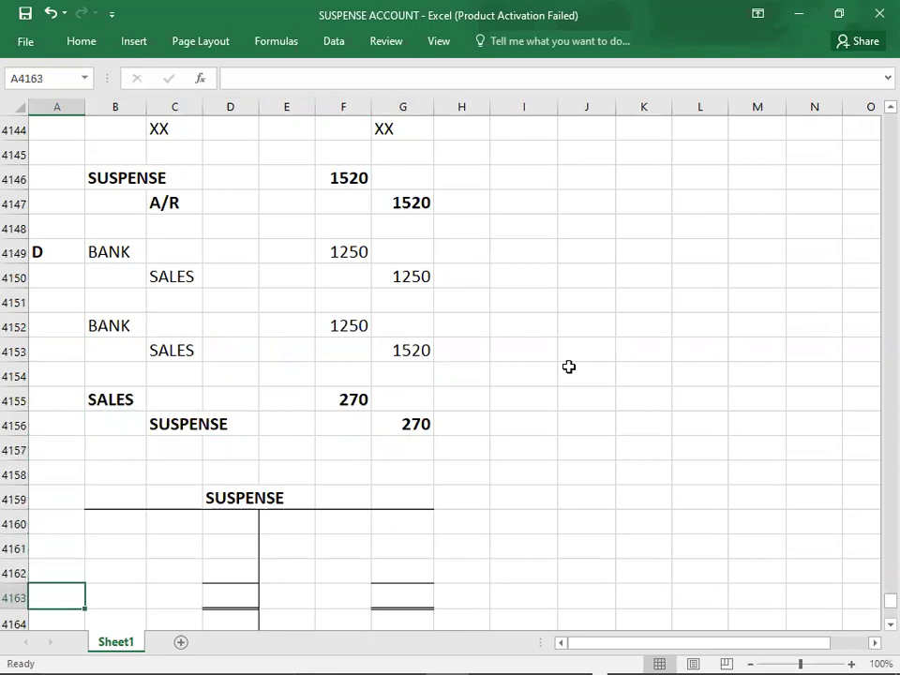
key("Down")
key("Down")
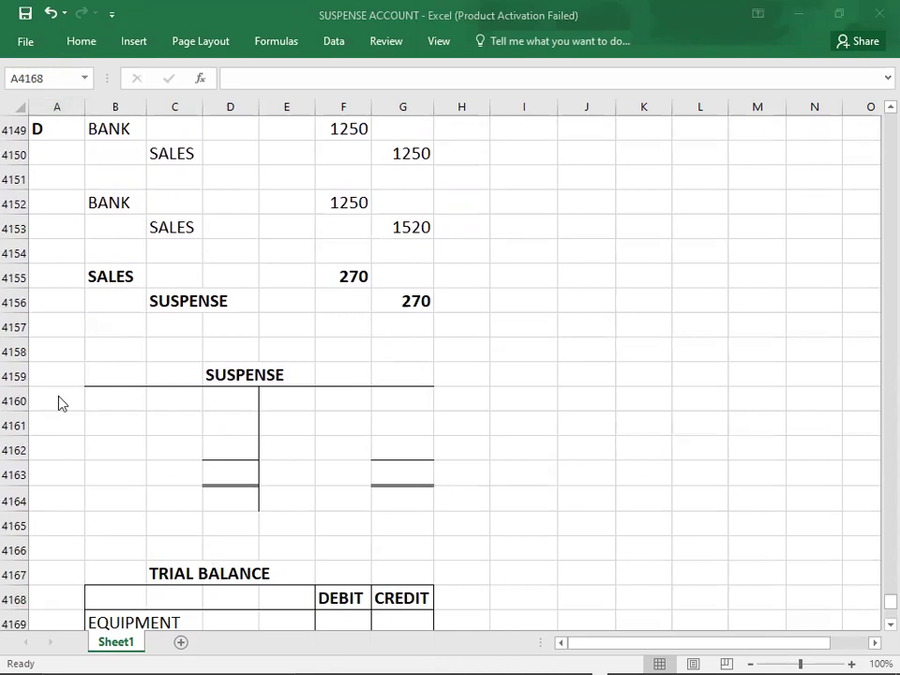
Step: Switch to the problem PDF in Acrobat Reader, compare the trial balance's debit and credit totals, and return to Excel
key("alt+Tab")
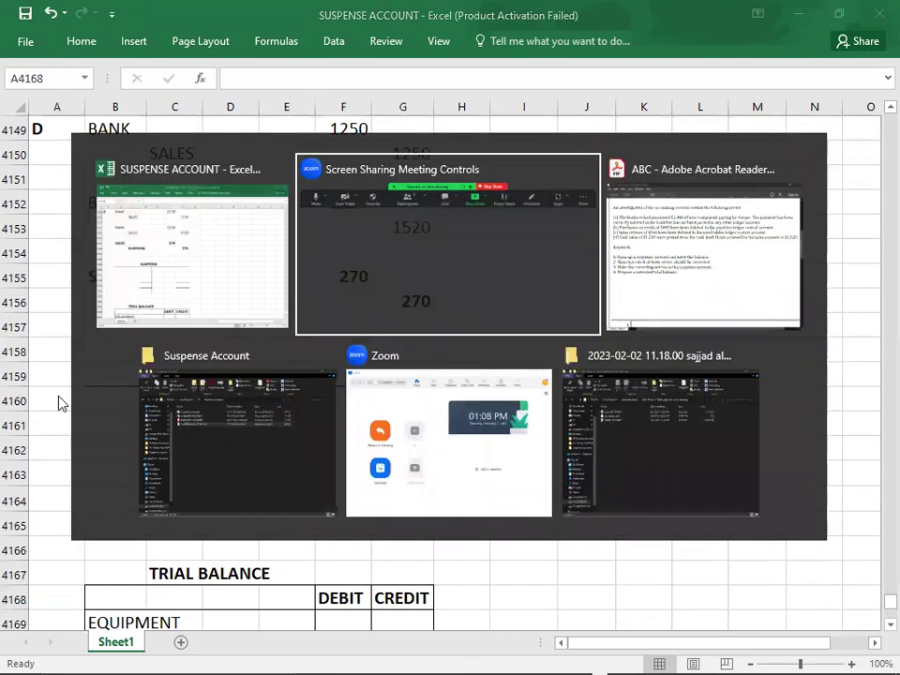
key("alt+Tab")
scroll(56, 395, "up", 5)
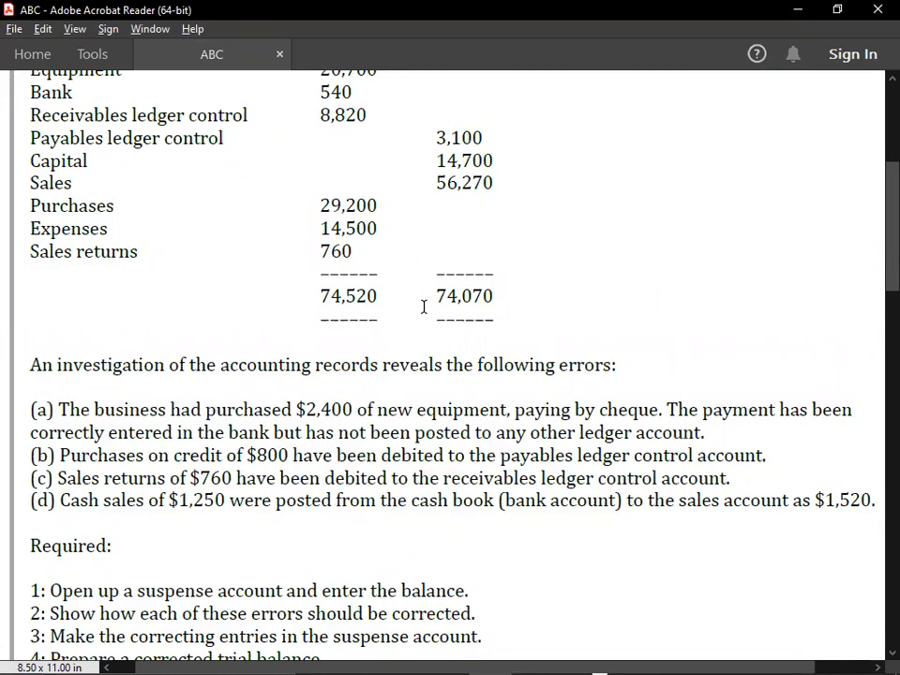
key("alt+Tab")
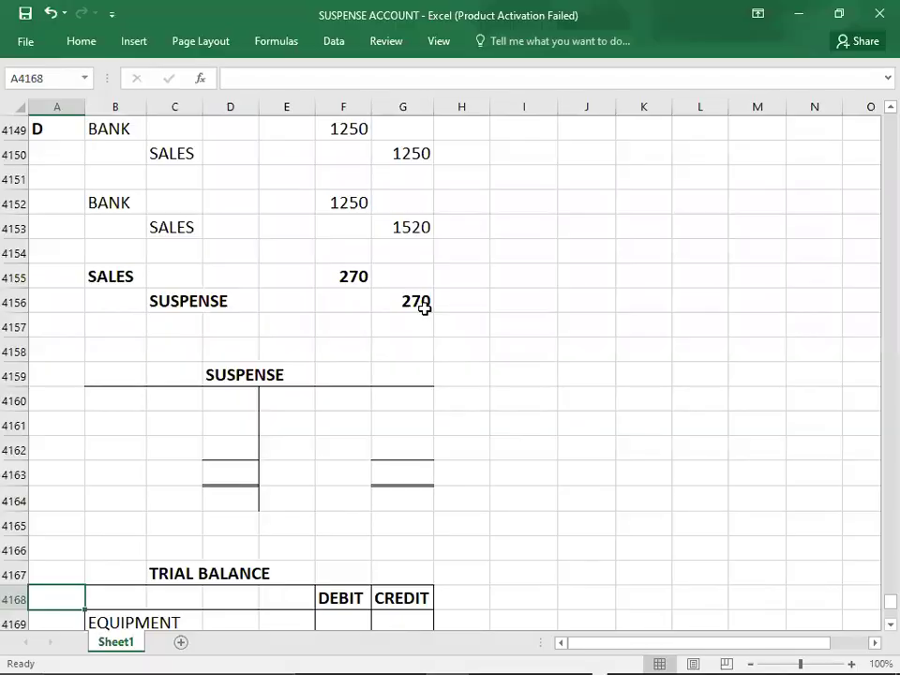
Step: Enter BALANCE in F4160 and 450 in G4160 as the opening credit balance of the SUSPENSE T-account
left_click(340, 405)
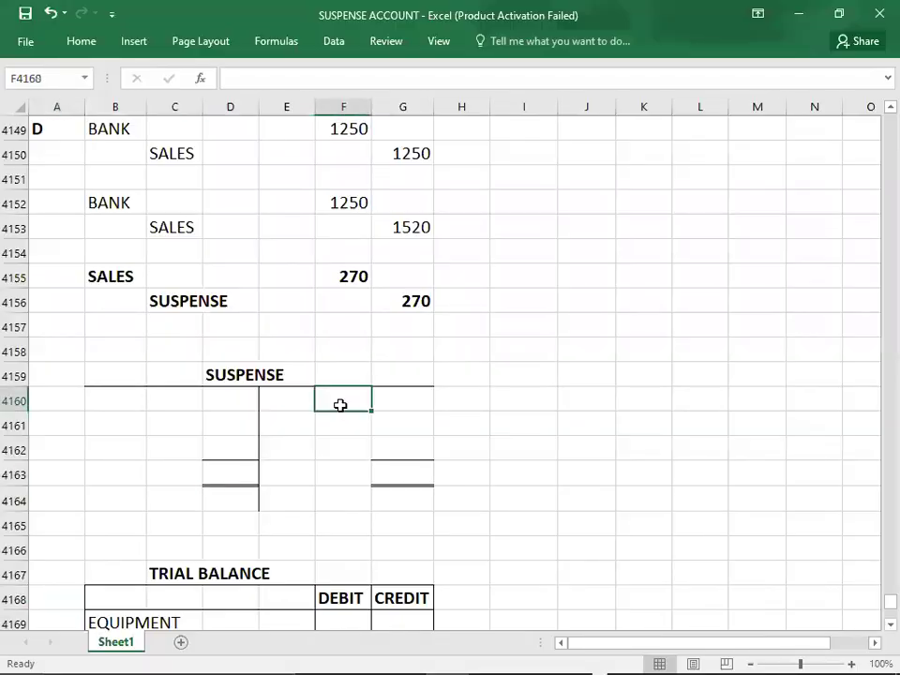
type("BAL")
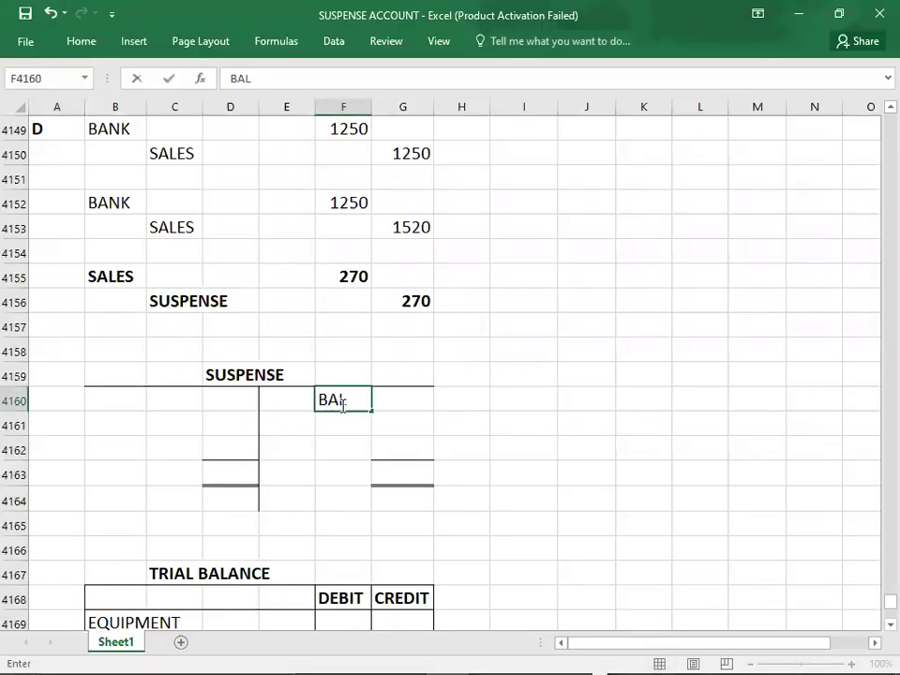
type("ANCE")
key("Tab")
type("450")
key("Return")
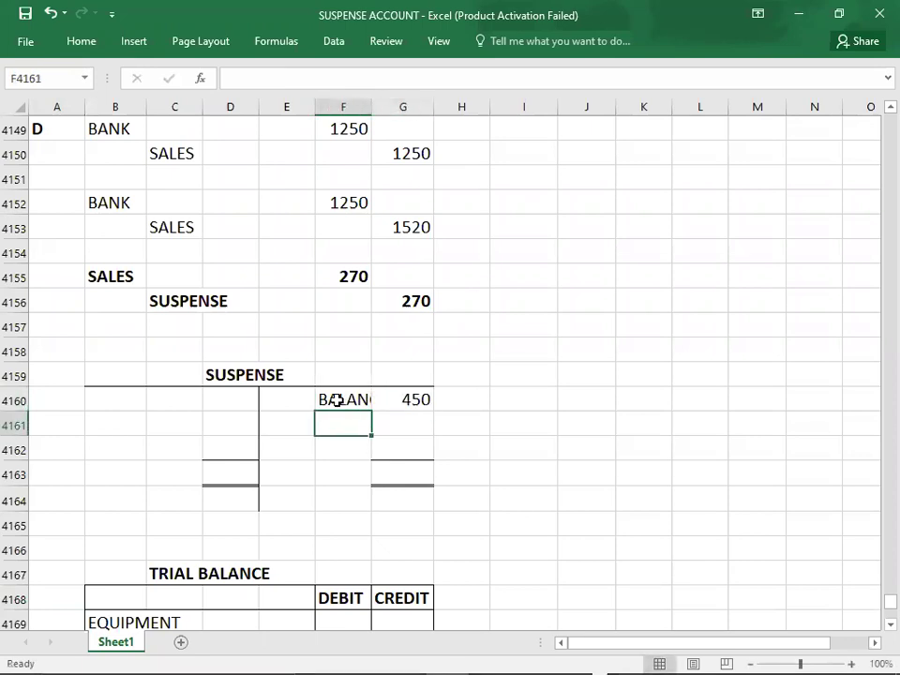
Step: Shorten the opening balance label in F4160 of the SUSPENSE T-account to BAL
type("BAL.")
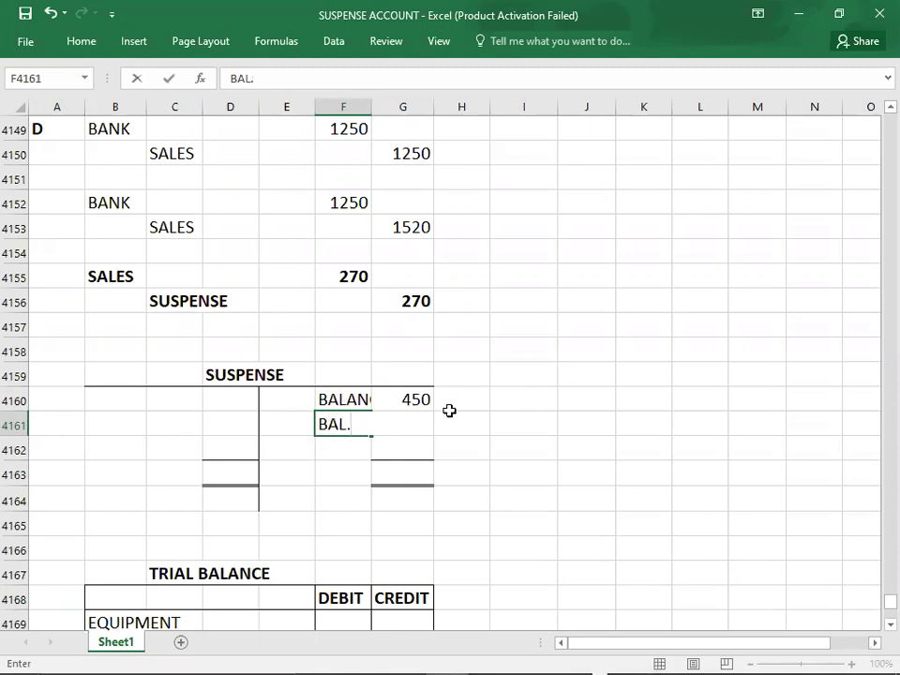
key("BackSpace")
key("BackSpace")
key("BackSpace")
key("BackSpace")
key("Up")
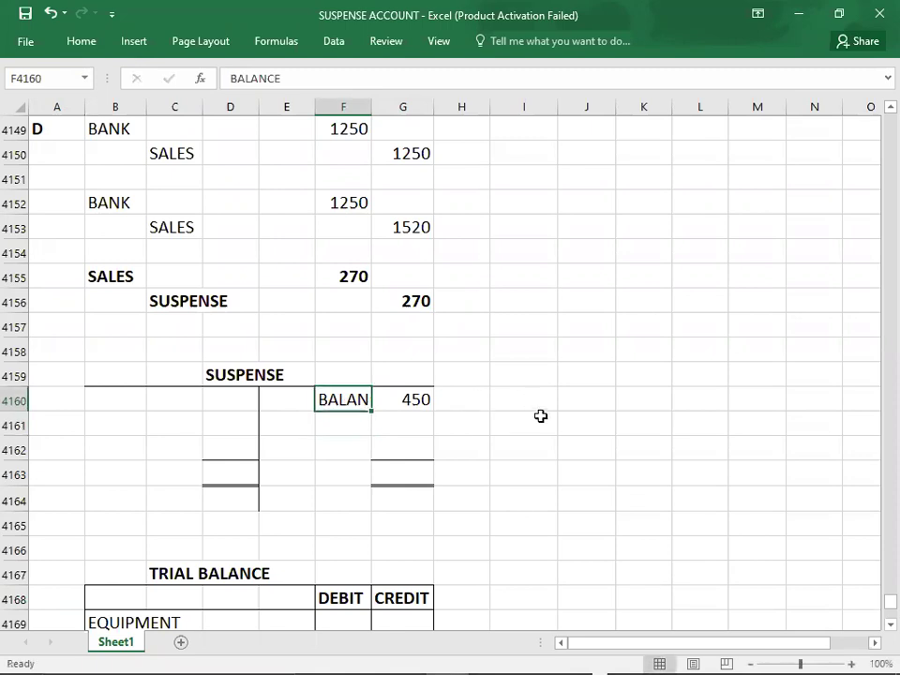
type("BAL.")
key("Return")
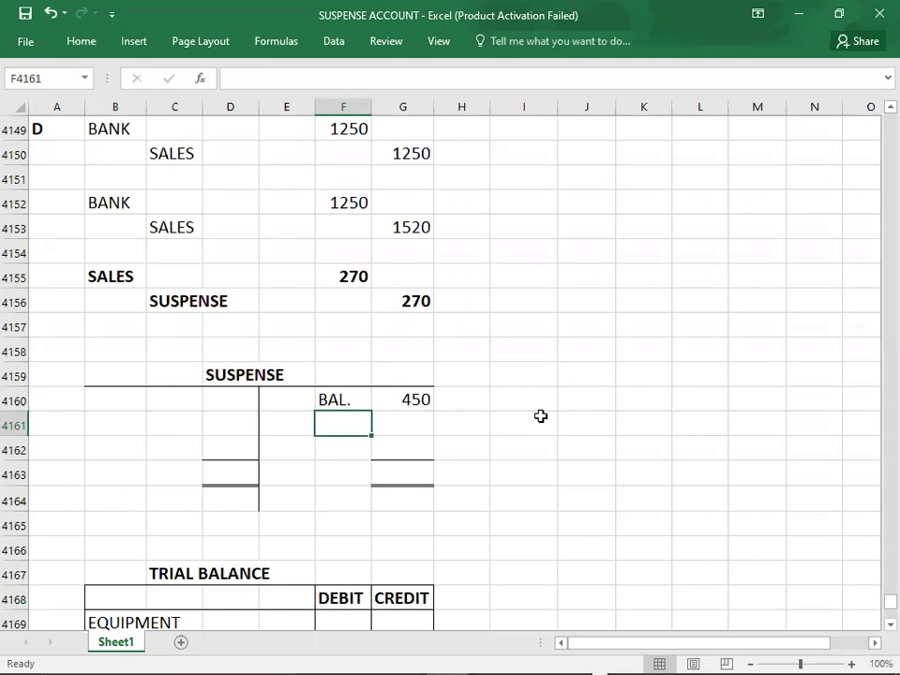
Step: Review the correcting entries from error D back up to error A to find the amounts posted to SUSPENSE
key("Up")
key("Up")
key("Up")
key("Up")
key("Up")
key("Up")
key("Up")
key("Up")
key("Up")
key("Up")
key("Up")
key("Up")
key("Up")
key("Up")
key("Up")
key("Up")
key("Up")
key("Up")
key("Up")
key("Up")
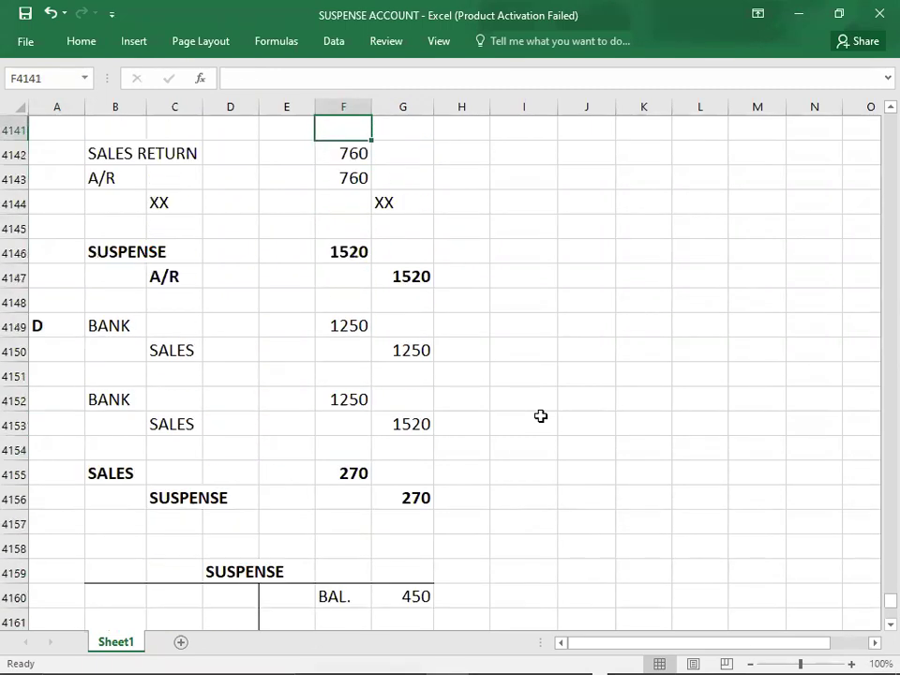
key("Up")
key("Up")
key("Up")
key("Up")
key("Up")
key("Up")
key("Up")
key("Up")
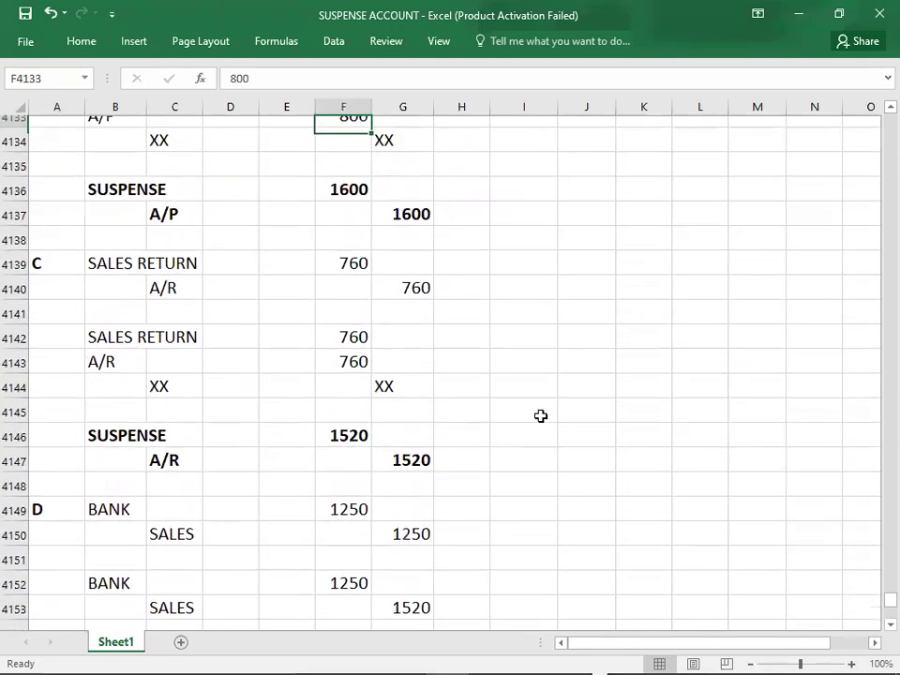
key("Up")
key("Up")
key("Up")
key("Up")
key("Up")
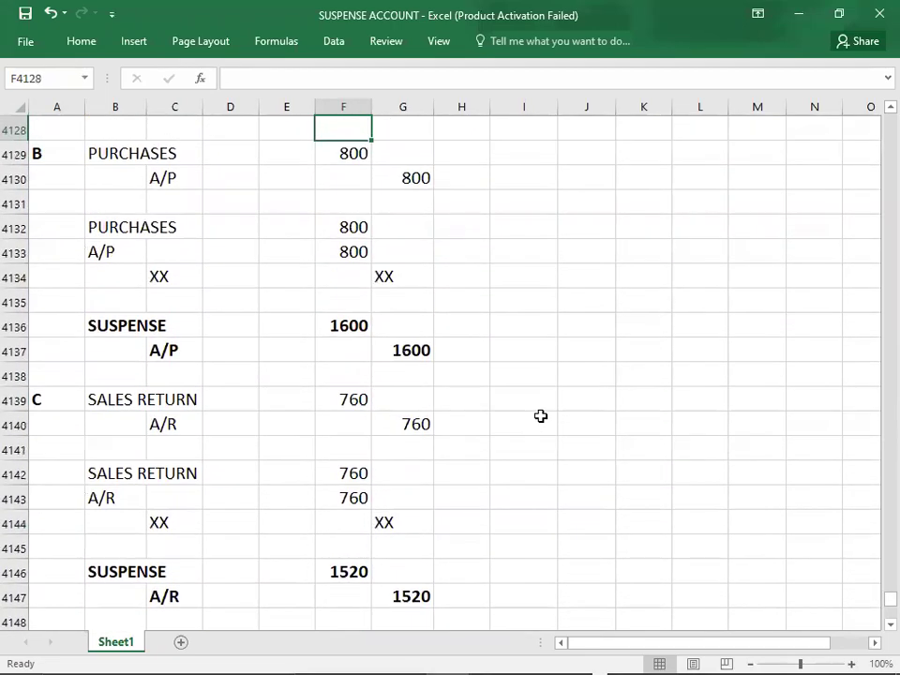
key("Up")
key("Up")
key("Up")
key("Up")
key("Up")
key("Up")
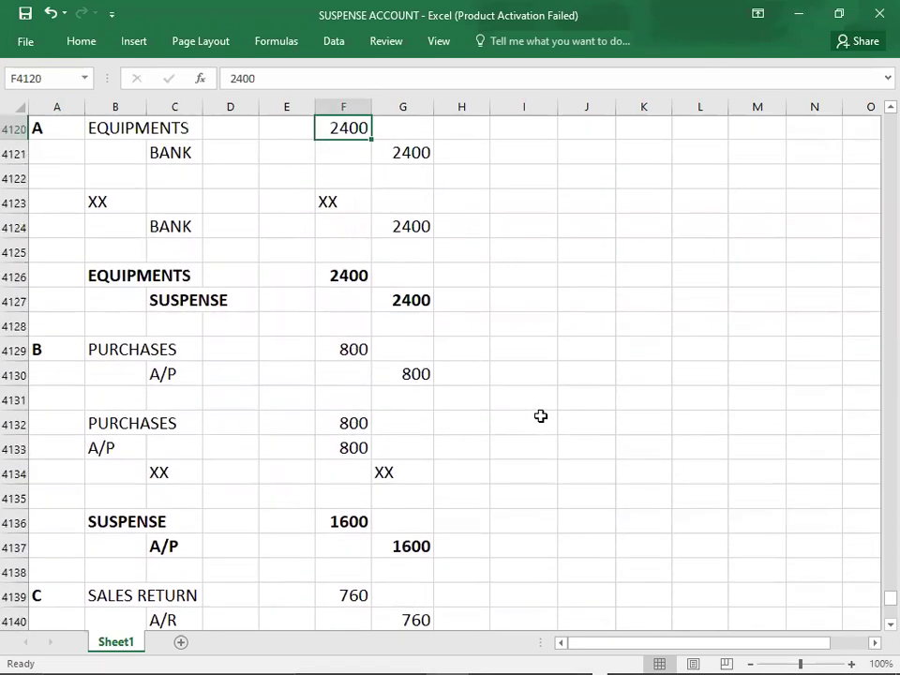
key("Down")
key("Down")
key("Down")
key("Down")
key("Down")
key("Down")
key("Right")
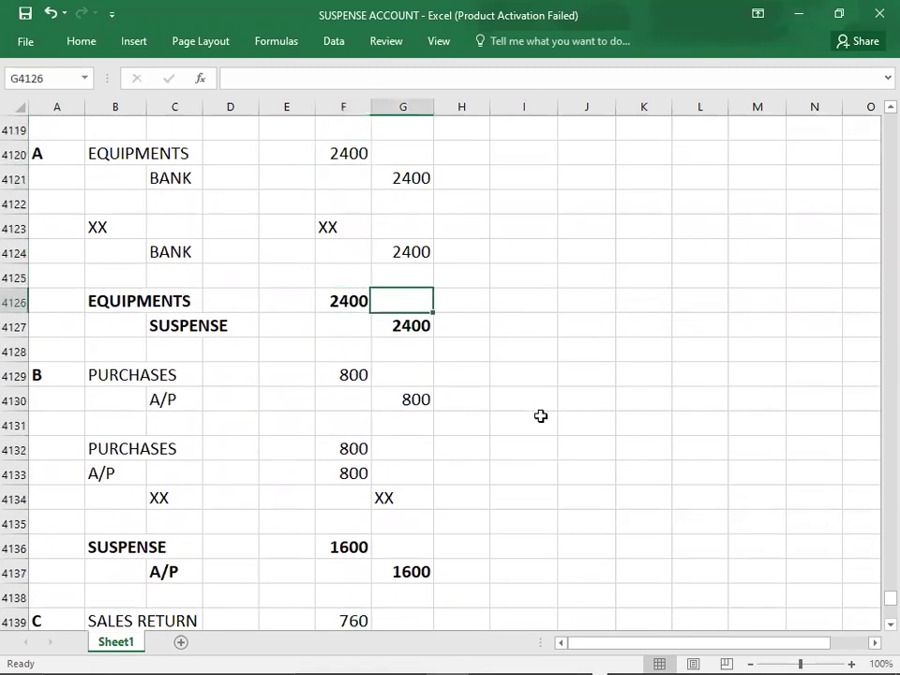
Step: Post error A's SUSPENSE credit of 2400 to the credit side of the SUSPENSE T-account in G4161
key("Down")
key("Down")
key("Down")
key("Down")
key("Down")
key("Down")
key("Down")
key("Down")
key("Down")
key("Down")
key("Down")
key("Down")
key("Down")
key("Down")
key("Down")
key("Down")
key("Down")
key("Down")
key("Down")
key("Down")
key("Down")
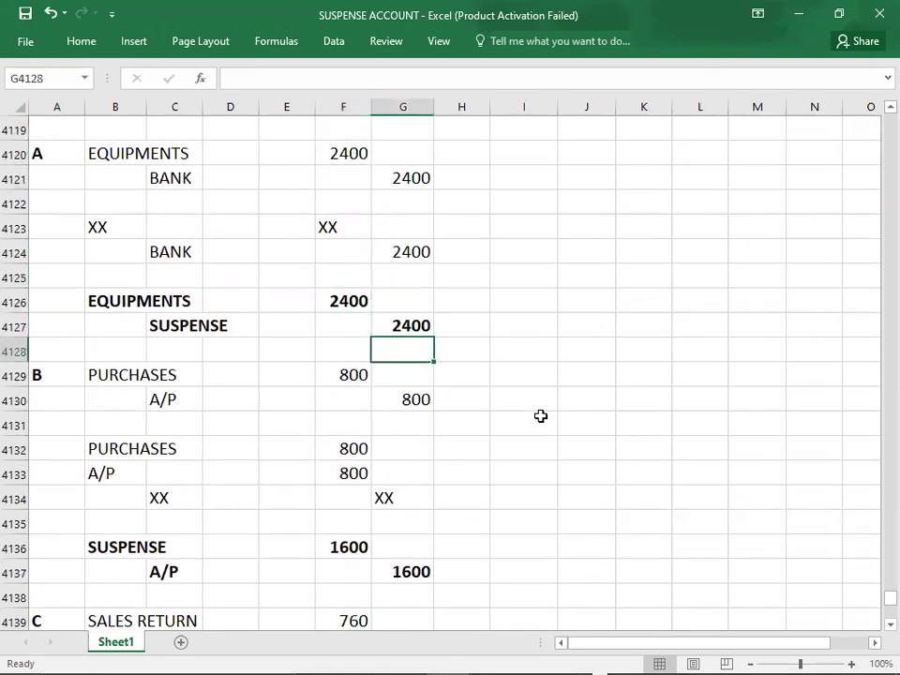
key("Down")
key("Down")
key("Down")
key("Up")
key("Up")
key("Up")
key("Up")
key("Up")
key("Up")
key("Up")
key("Up")
key("Up")
key("Up")
key("Up")
key("Up")
key("Up")
key("Up")
key("Down")
key("Down")
type("2400")
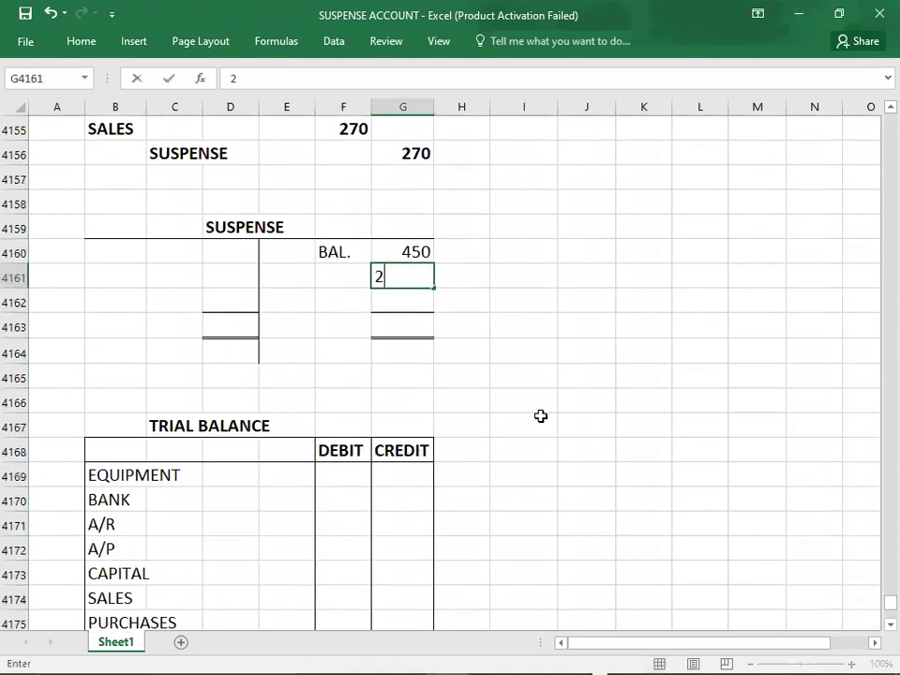
key("Return")
Step: Review error B's correcting entry above the T-account to find the amount posted to SUSPENSE
key("Up")
key("Up")
key("Up")
key("Up")
key("Up")
key("Up")
key("Up")
key("Up")
key("Up")
key("Up")
key("Up")
key("Up")
key("Up")
key("Up")
key("Up")
key("Up")
key("Up")
key("Up")
key("Up")
key("Up")
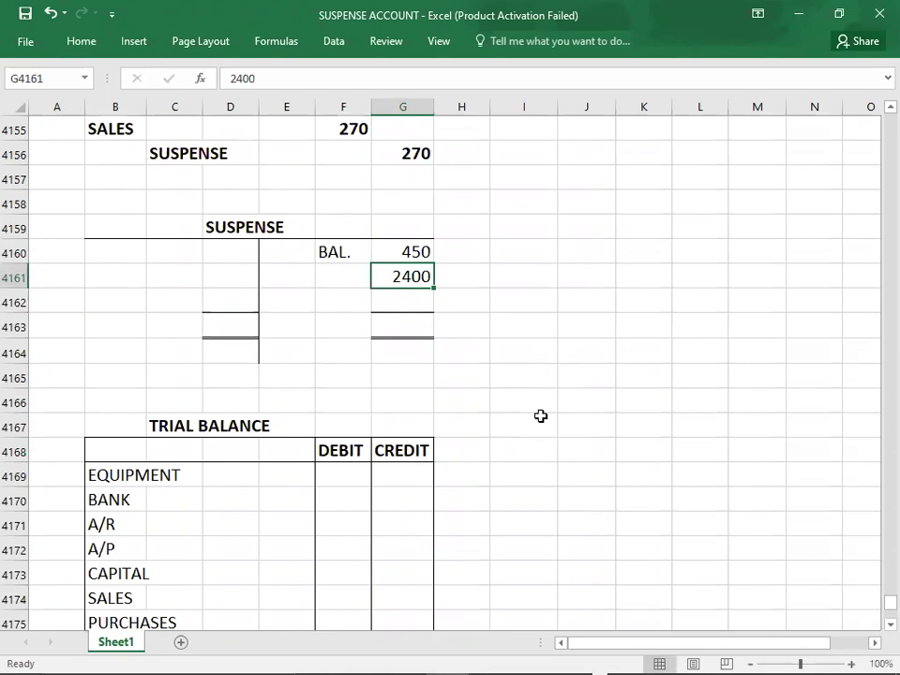
key("Up")
key("Up")
key("Up")
key("Up")
key("Up")
key("Up")
key("Up")
key("Up")
key("Up")
key("Up")
key("Up")
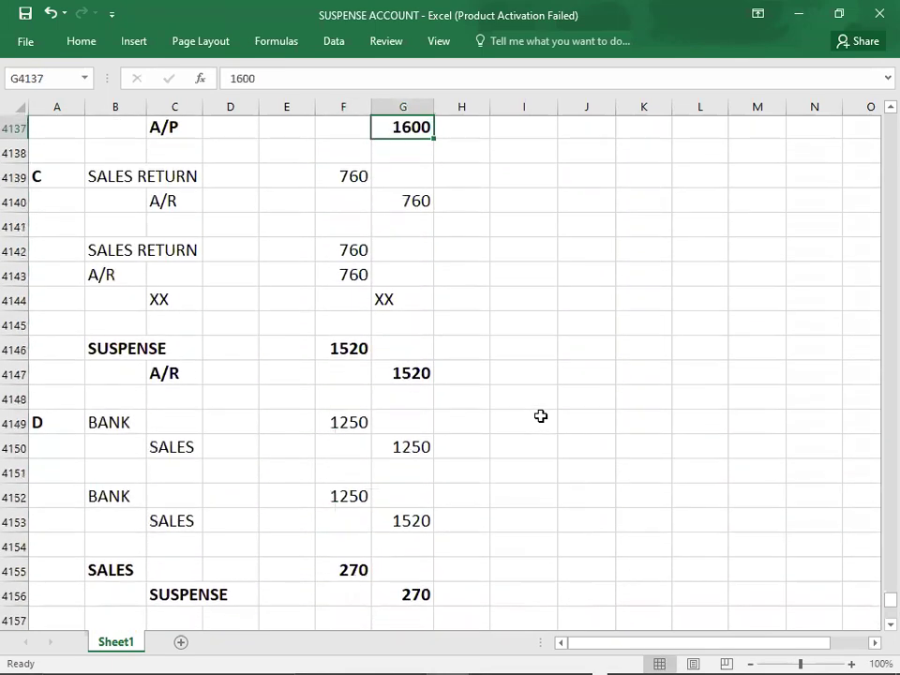
key("Up")
Step: Post error B's SUSPENSE debit of 1600 to the debit side of the SUSPENSE T-account in D4160
key("Down")
key("Down")
key("Left")
key("Left")
key("Down")
key("Down")
key("Down")
key("Down")
key("Down")
key("Right")
key("Down")
key("Down")
key("Down")
key("Down")
key("Down")
key("Down")
key("Down")
key("Down")
key("Down")
key("Down")
key("Down")
key("Down")
key("Down")
key("Down")
key("Down")
key("Down")
key("Down")
key("Down")
key("Down")
key("Down")
key("Down")
key("Down")
key("Down")
key("Down")
key("Down")
key("Down")
key("Down")
key("Down")
key("Down")
key("Up")
key("Up")
key("Up")
key("Up")
key("Up")
key("Up")
key("Up")
key("Up")
key("Up")
key("Up")
key("Up")
key("Up")
key("Up")
key("Left")
key("Left")
key("Down")
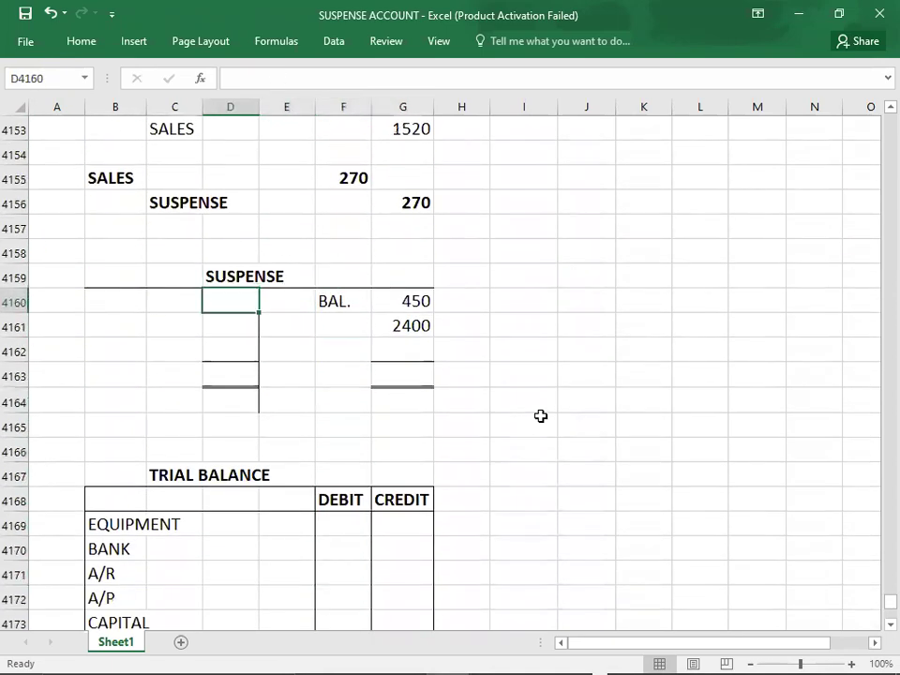
type("1600")
key("Return")
Step: Review error C's entries for the sales return to find the amount and side posted to SUSPENSE
key("Up")
key("Up")
key("Up")
key("Up")
key("Up")
key("Up")
key("Up")
key("Up")
key("Up")
key("Up")
key("Up")
key("Up")
key("Up")
key("Up")
key("Up")
key("Up")
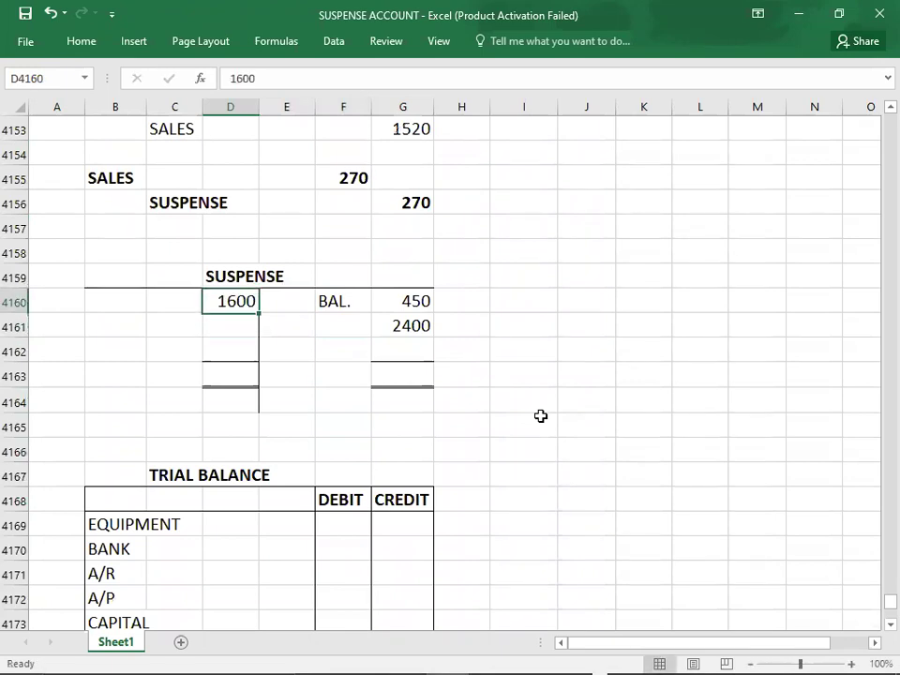
key("Up")
key("Up")
key("Up")
key("Up")
key("Up")
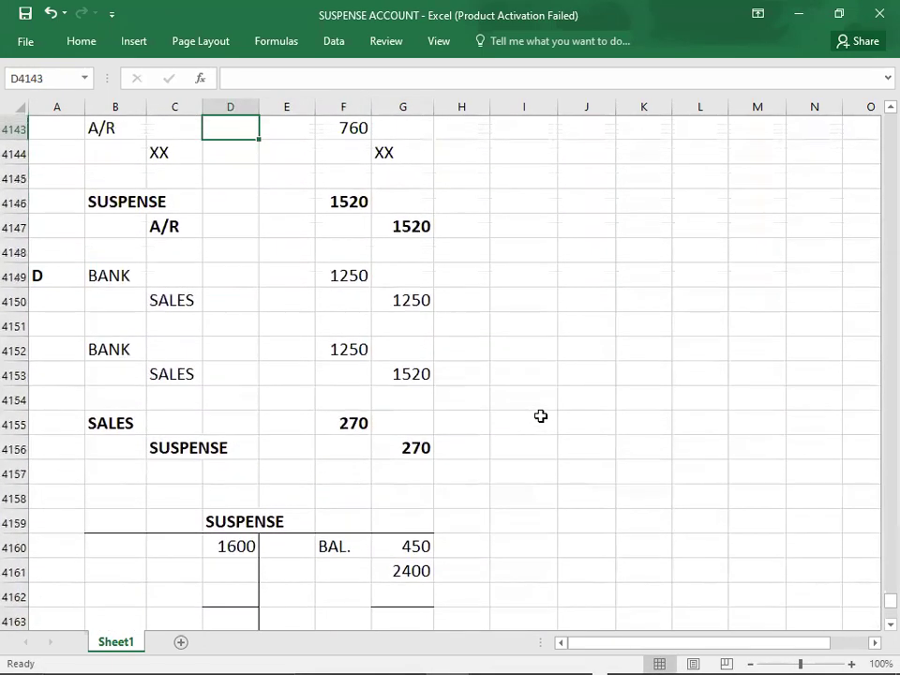
key("Down")
key("Down")
key("Down")
key("Down")
key("Down")
key("Down")
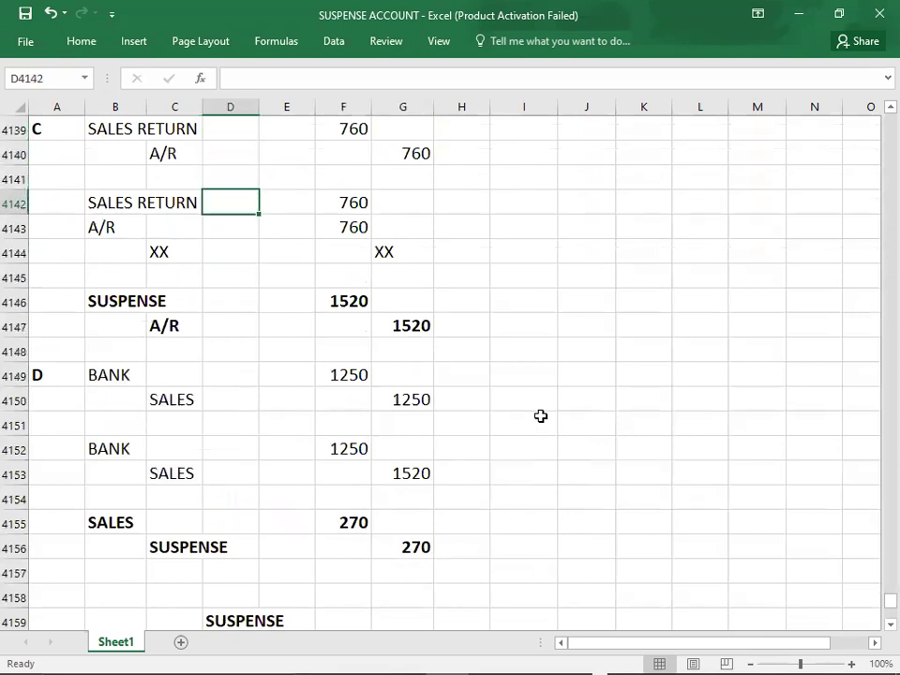
Step: Post error C's SUSPENSE debit of 1520 to the debit side of the SUSPENSE T-account in D4161
key("Right")
key("Right")
key("Down")
key("Down")
key("Down")
key("Down")
key("Down")
key("Down")
key("Down")
key("Down")
key("Down")
key("Down")
key("Down")
key("Down")
key("Down")
key("Down")
key("Down")
key("Down")
key("Down")
key("Down")
key("Down")
key("Down")
key("Up")
key("Up")
key("Up")
key("Up")
key("Up")
key("Up")
key("Up")
key("Up")
key("Up")
key("Up")
key("Up")
key("Left")
key("Left")
type("1520")
key("ctrl+Return")
key("Down")
Step: Review error D's bank and sales entries to find the amount and side posted to SUSPENSE
key("Up")
key("Up")
key("Up")
key("Up")
key("Up")
key("Up")
key("Up")
key("Up")
key("Up")
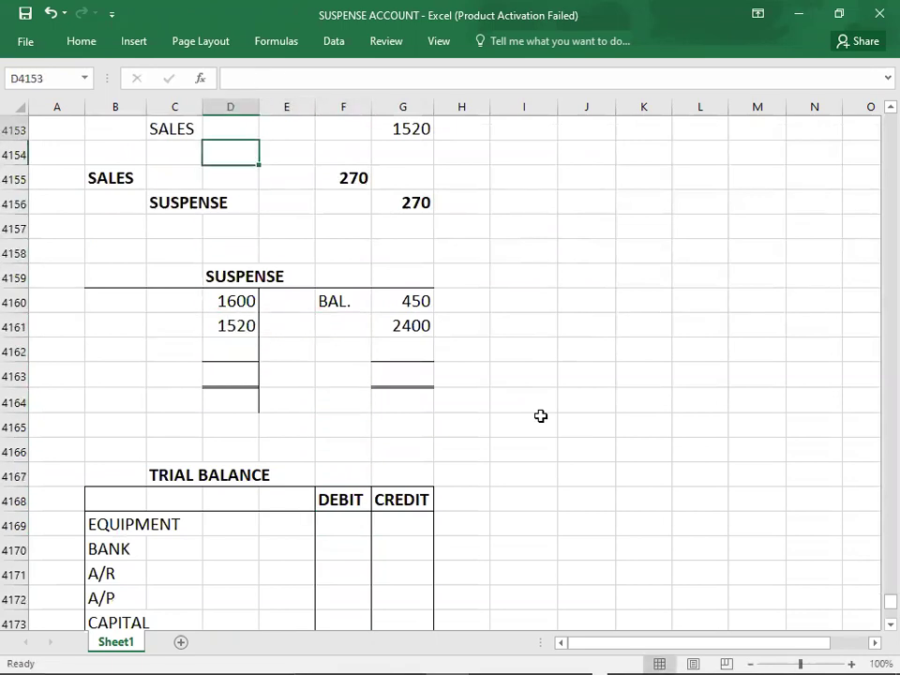
key("Up")
key("Up")
key("Up")
key("Up")
key("Down")
key("Down")
key("Down")
key("Down")
key("Down")
key("Down")
key("Down")
Step: Post error D's SUSPENSE credit of 270 to the credit side of the SUSPENSE T-account in G4162
key("Right")
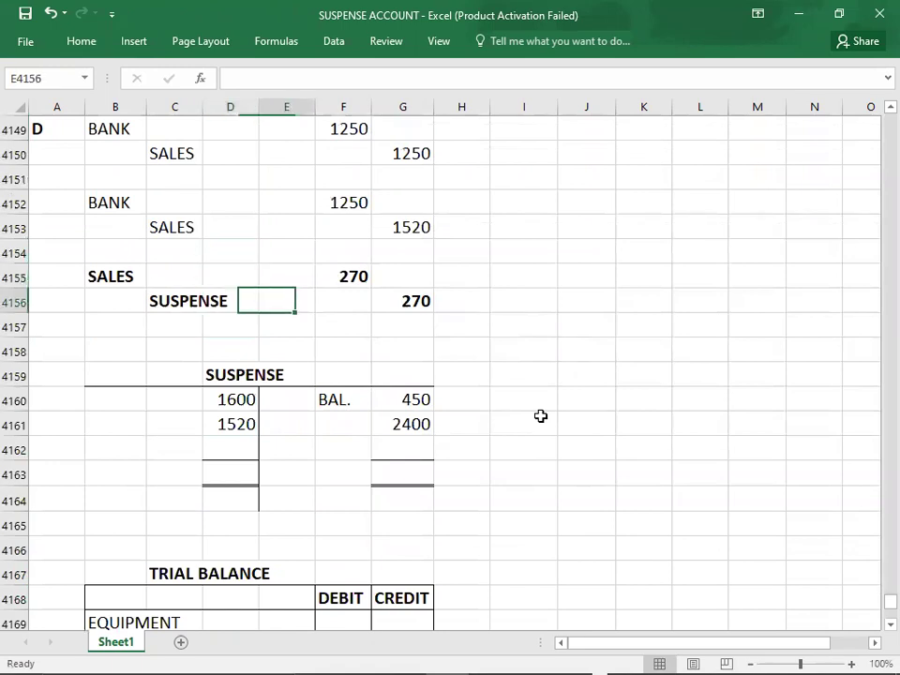
key("Right")
key("Right")
key("Down")
key("Down")
key("Down")
key("Down")
key("Down")
key("Down")
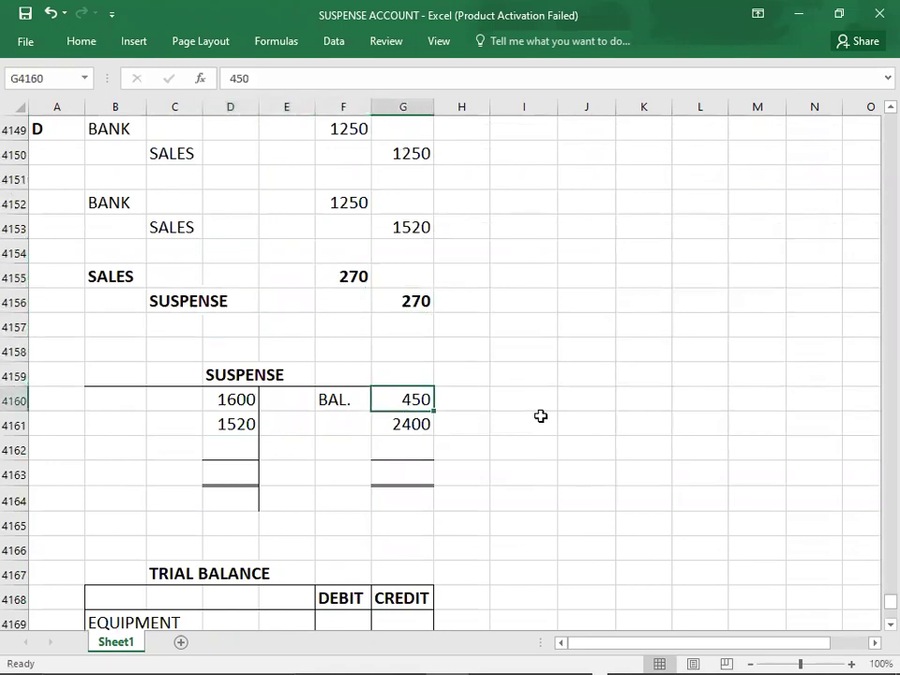
type("270")
key("Return")
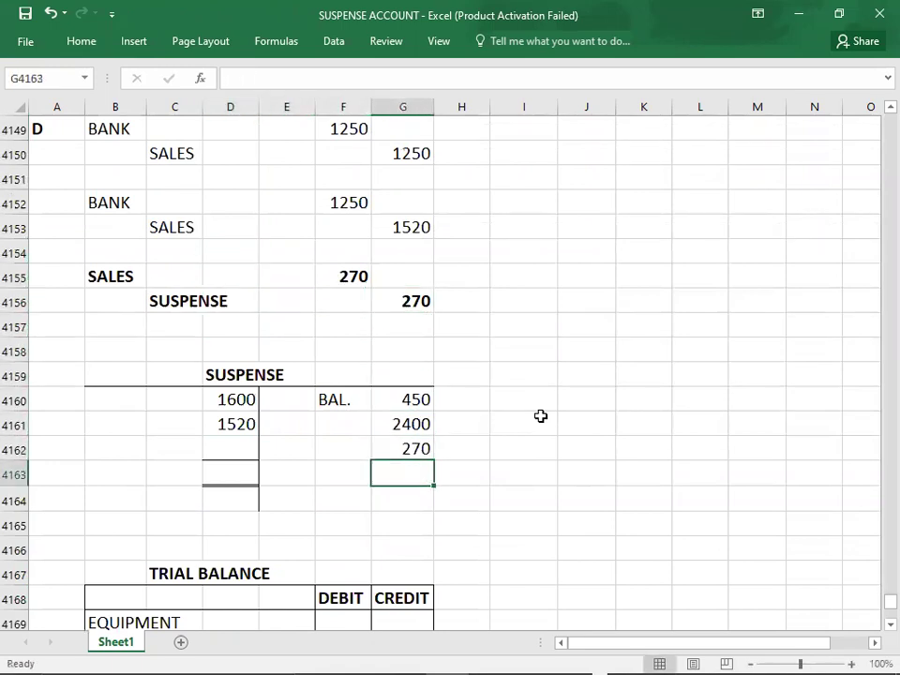
key("alt+h")
key("b")
key("b")
key("Down")
key("Down")
key("Down")
key("Down")
key("Down")
key("Down")
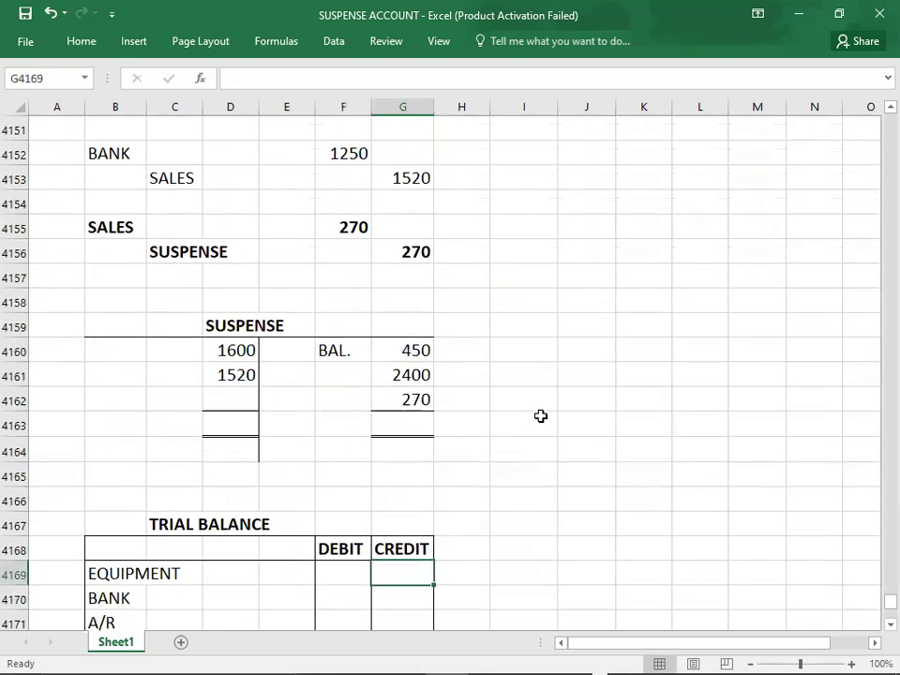
key("Up")
key("Up")
key("Up")
key("Up")
key("Up")
key("Up")
Step: Sum the debit entries of the SUSPENSE T-account and enter the total 3120 in D4163
key("Left")
key("Left")
key("Left")
key("Up")
key("Up")
key("Up")
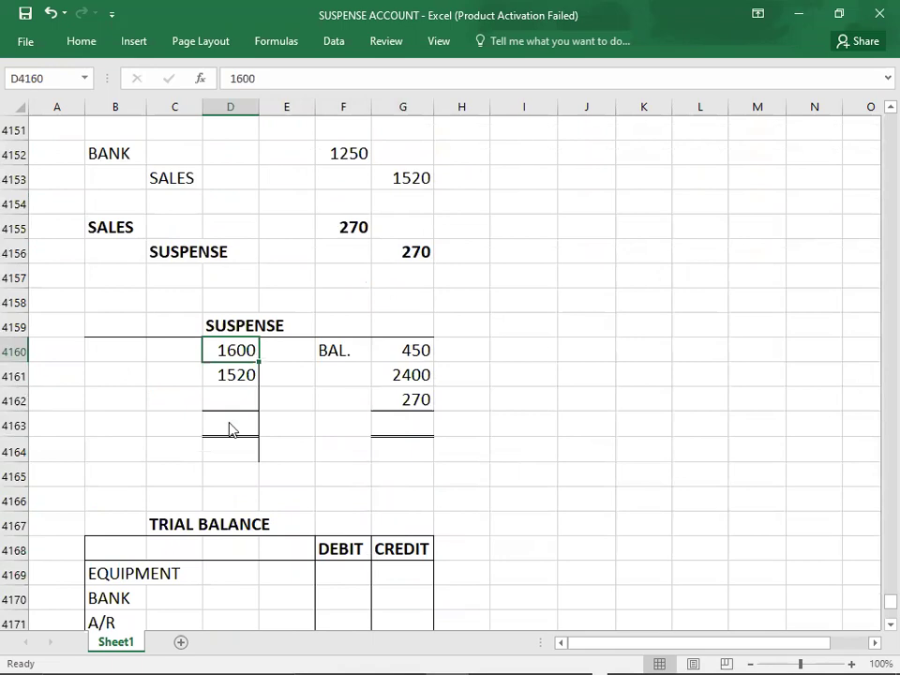
key("shift+Down")
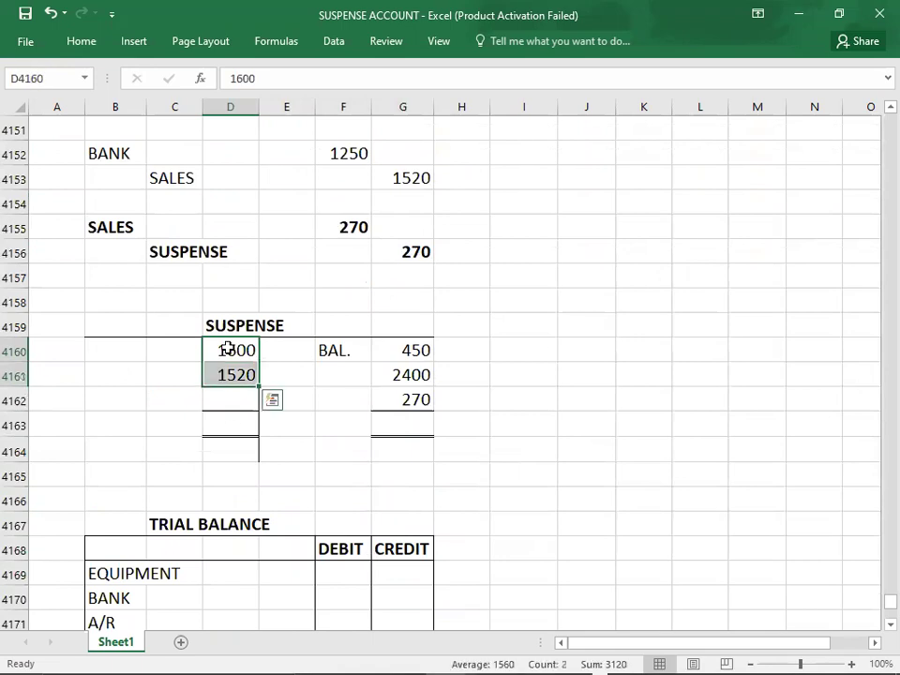
key("Down")
key("Down")
key("Down")
type("3120")
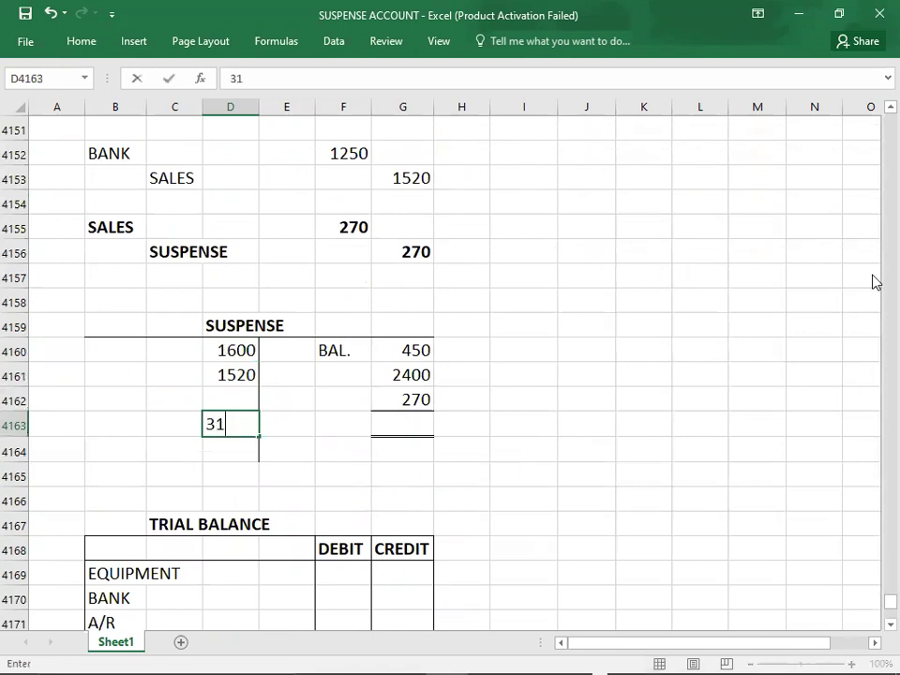
Step: Sum the credit entries of the SUSPENSE T-account and enter the total 3120 in G4163
key("Right")
key("Right")
key("Right")
key("Up")
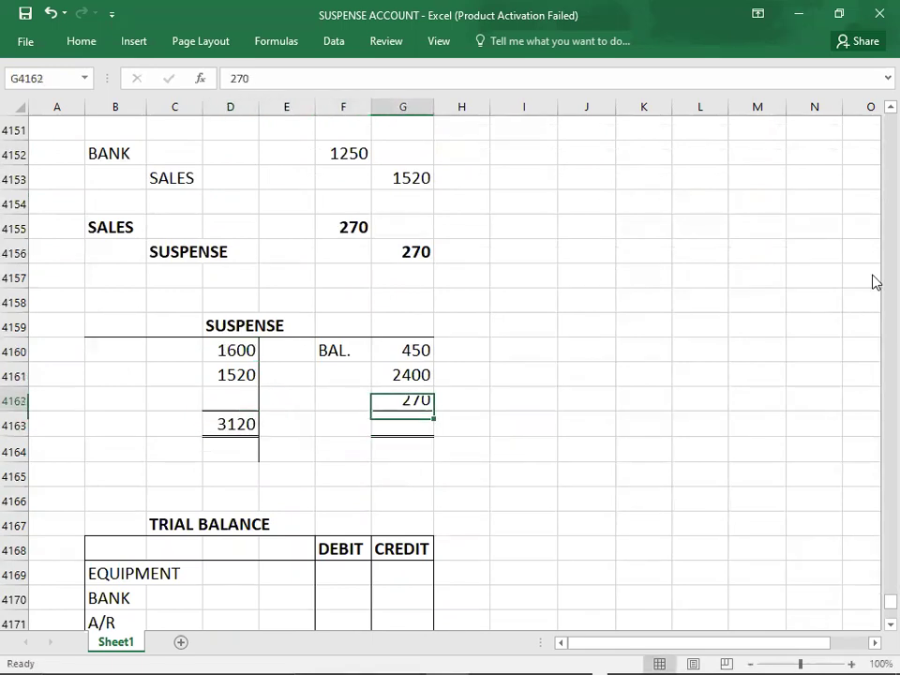
key("shift+Up")
key("shift+Up")
key("Down")
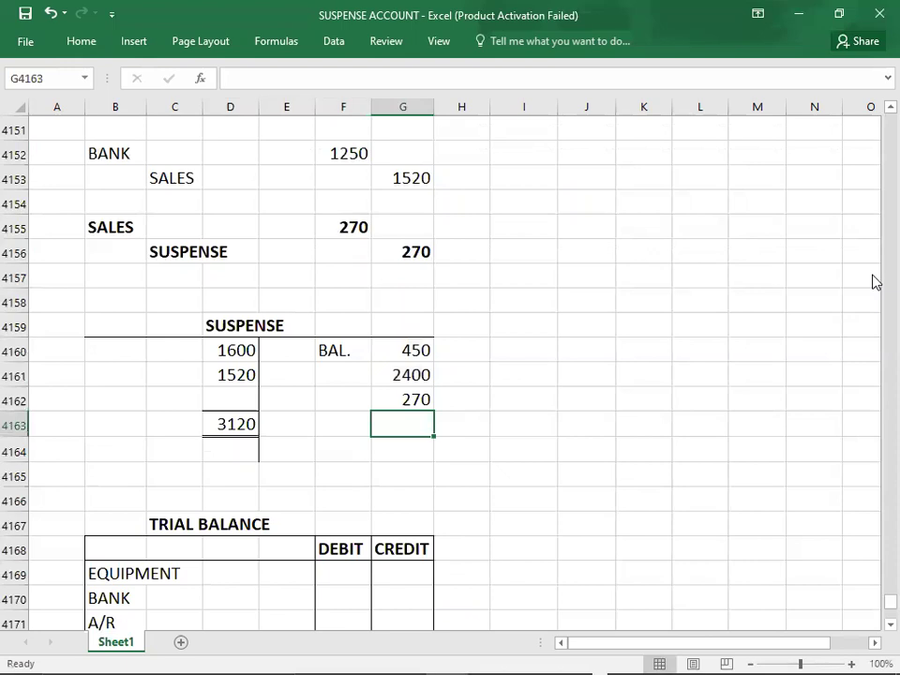
type("3120")
key("Return")
key("Return")
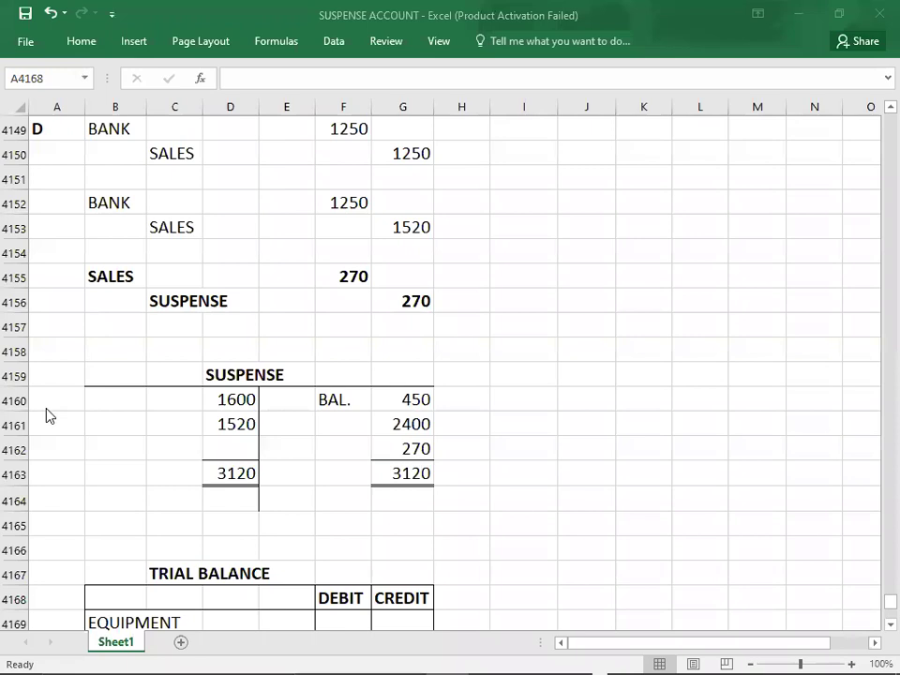
Step: Check the blank trial balance, switch to the ABC question PDF in Acrobat Reader and look up the original equipment balance
key("Down")
key("Down")
key("Down")
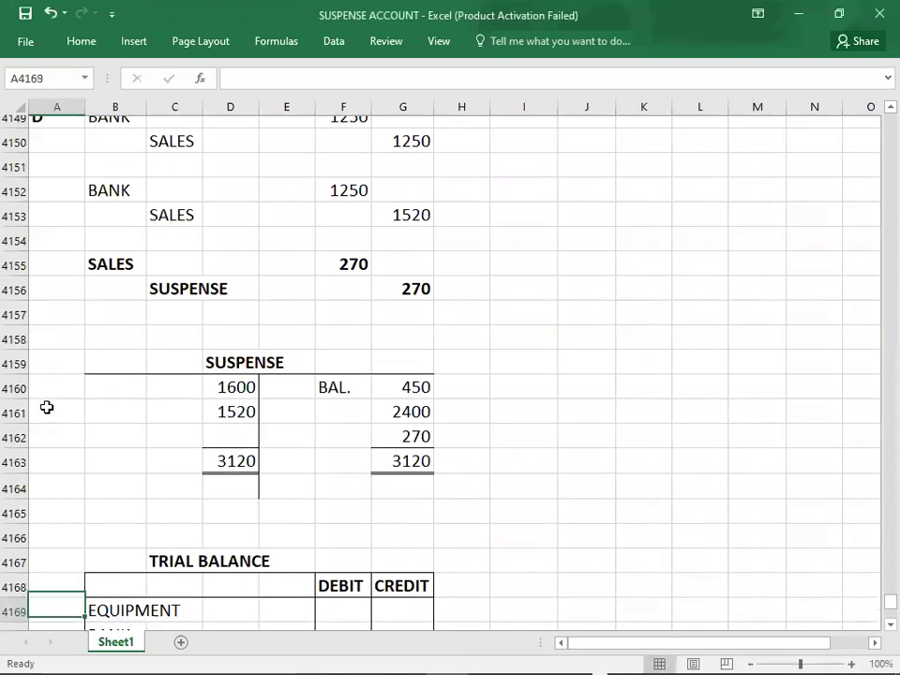
key("Down")
key("Down")
key("Down")
key("Down")
key("Down")
key("Down")
key("Down")
key("Down")
key("Down")
key("Down")
key("Down")
key("Down")
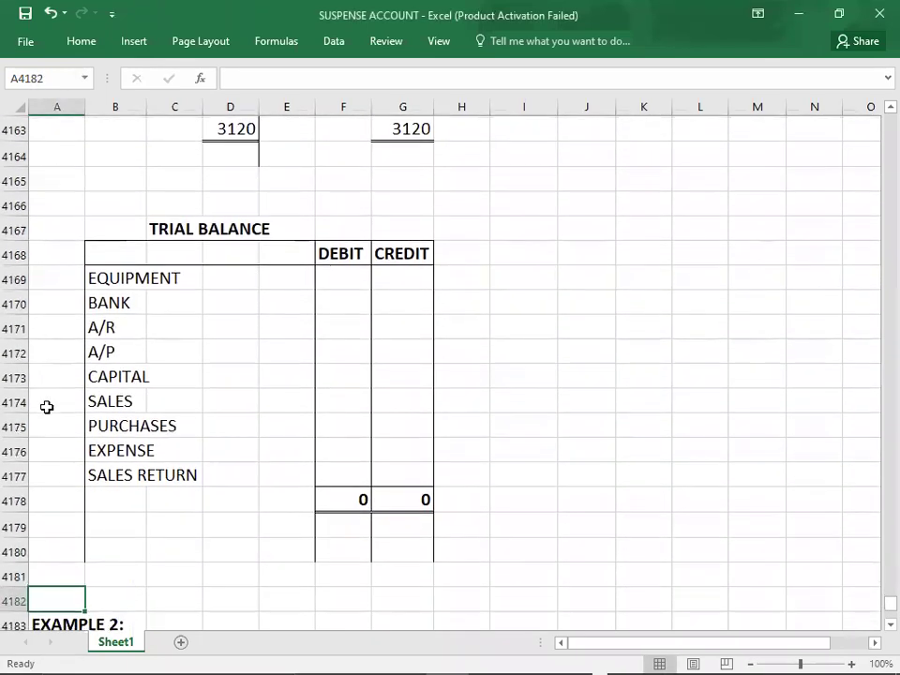
key("alt+Tab")
key("alt+Tab")
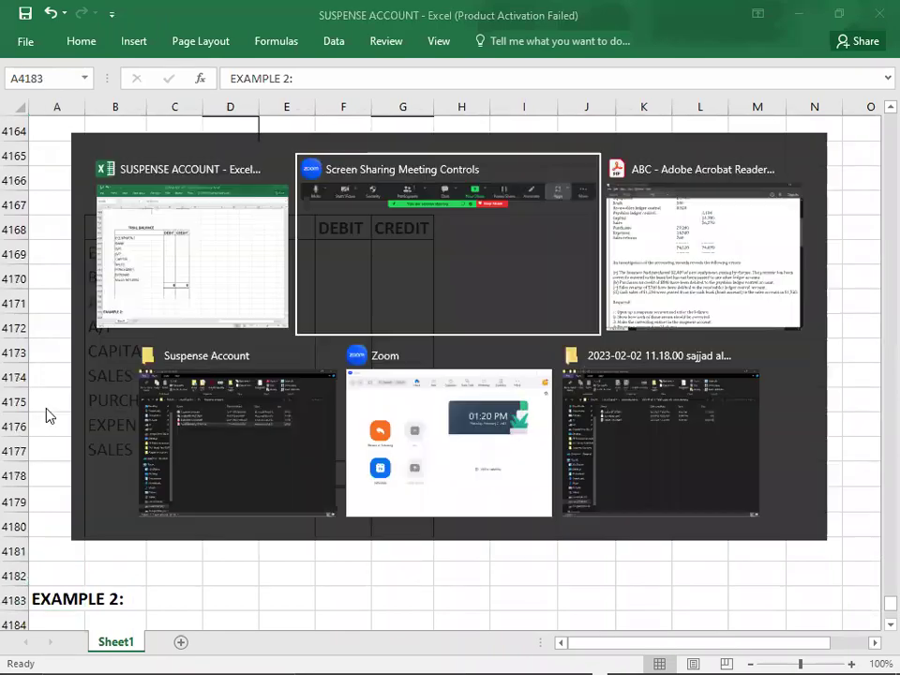
scroll(46, 409, "up", 3)
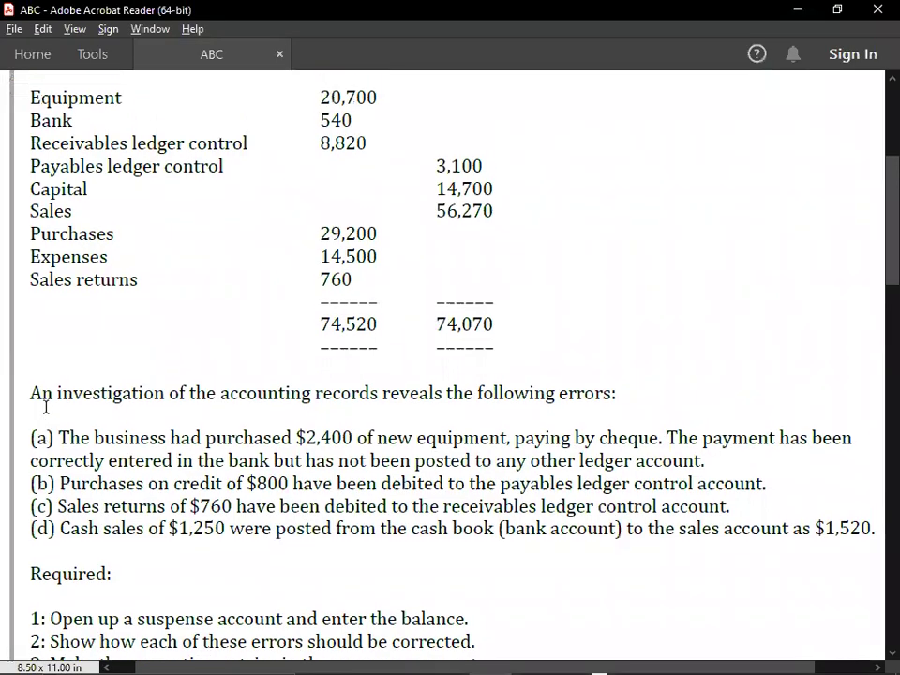
scroll(46, 412, "up", 1)
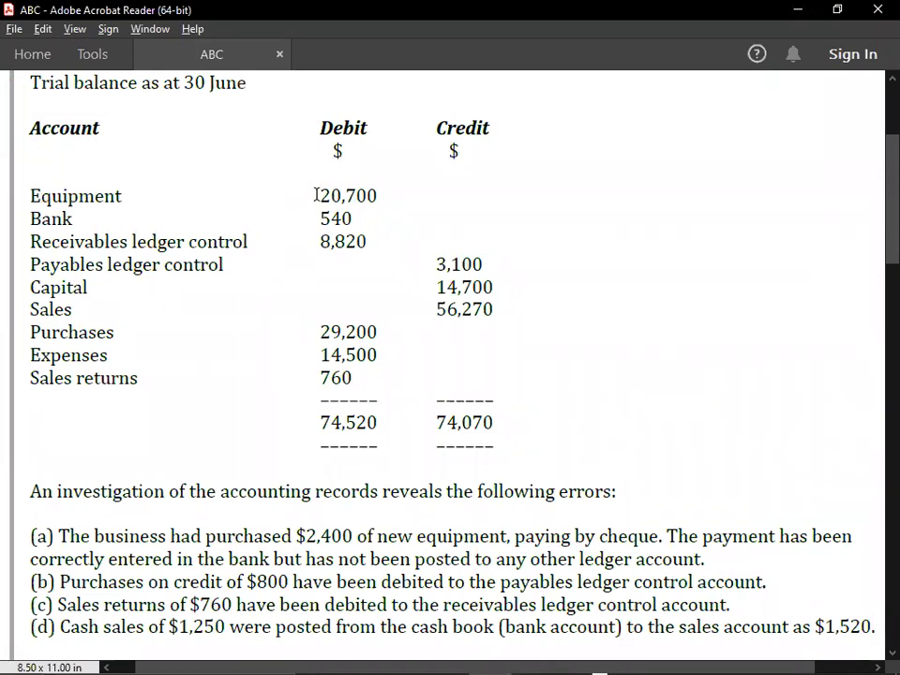
Step: Switch back to the SUSPENSE ACCOUNT workbook in Excel and enter 20700 beside EQUIPMENT in D4169 of the trial balance
key("alt+Tab")
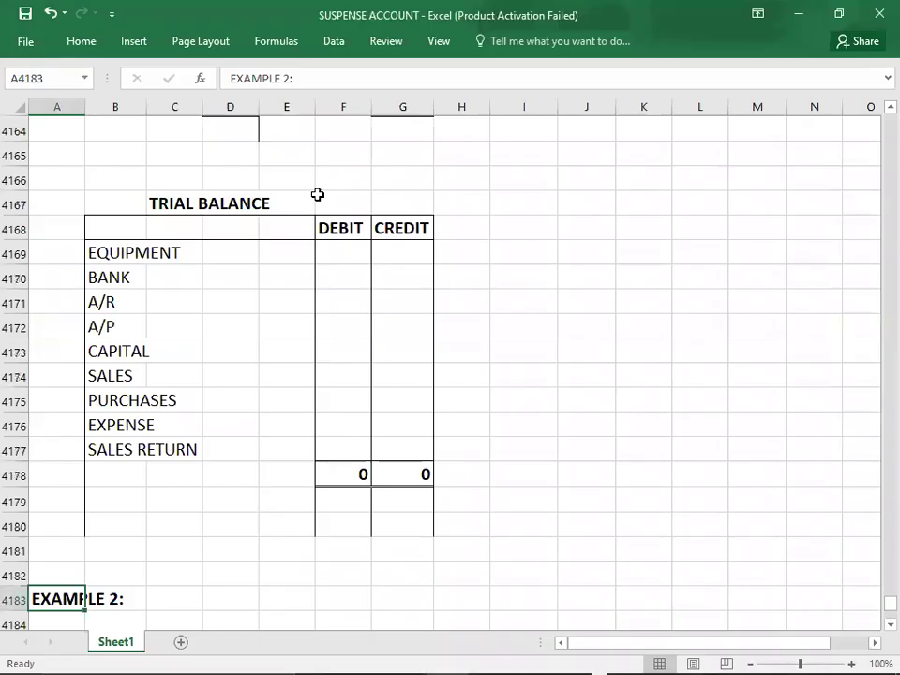
left_click(227, 249)
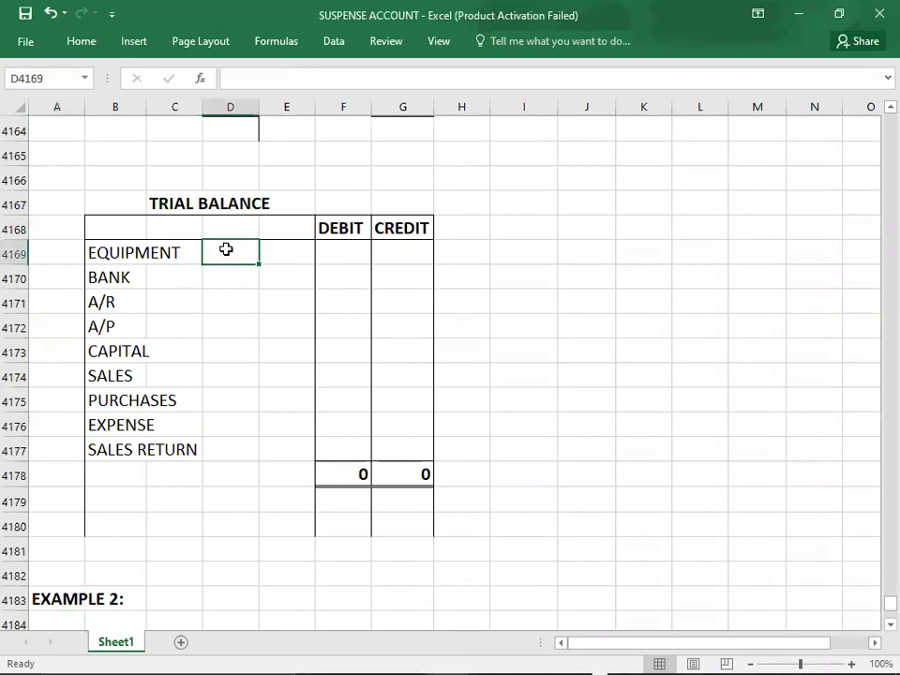
type("20700")
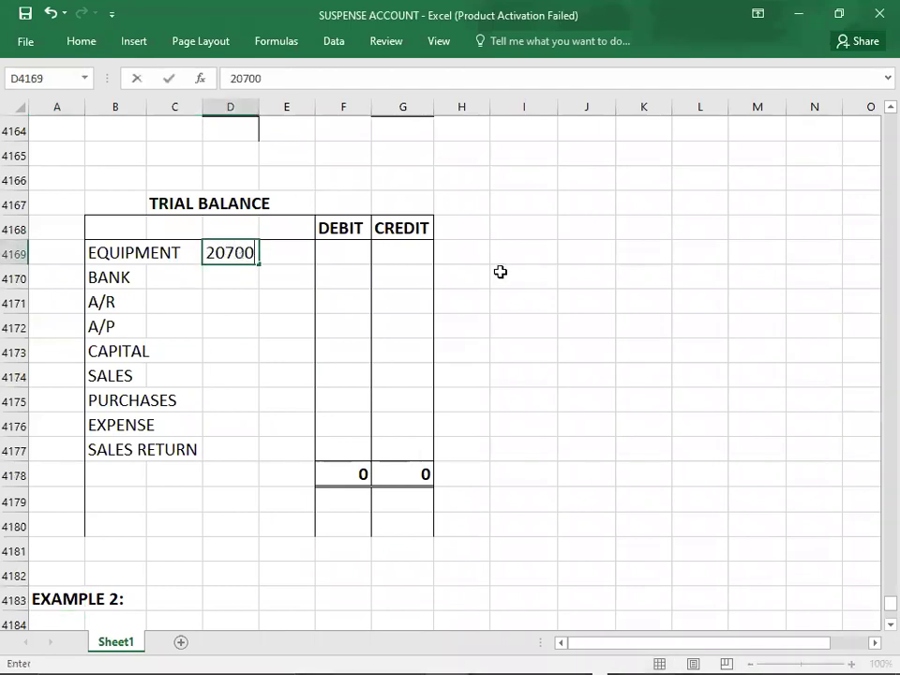
key("Up")
Step: Review the correction journal entries above the trial balance for the adjustment affecting the equipment account
key("Up")
key("Up")
key("Up")
key("Up")
key("Up")
key("Up")
key("Up")
key("Up")
key("Up")
key("Up")
key("Up")
key("Up")
key("Up")
key("Up")
key("Up")
key("Up")
key("Up")
key("Up")
key("Up")
key("Up")
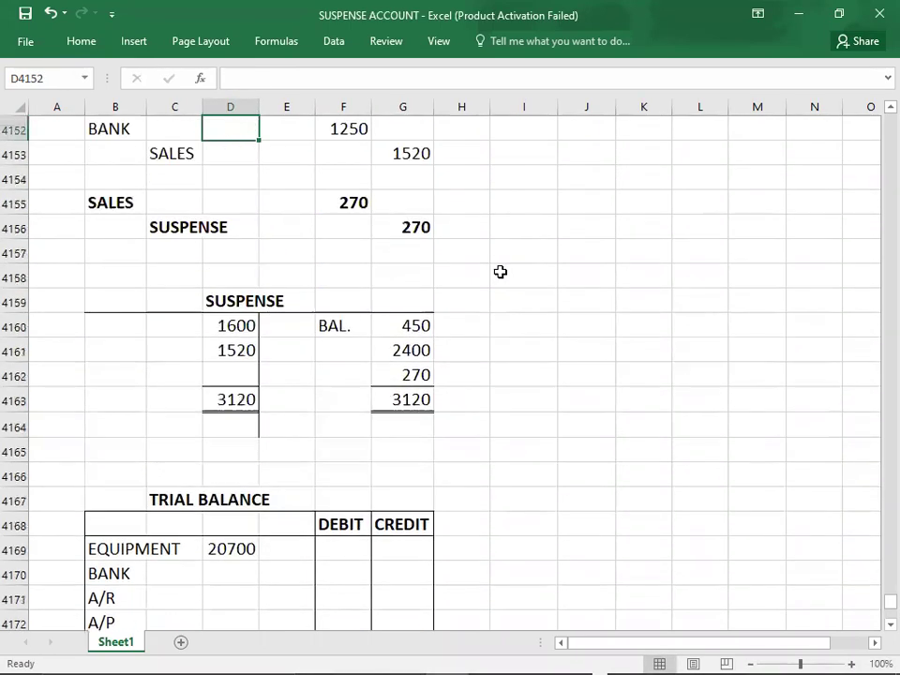
key("Up")
key("Up")
key("Up")
key("Up")
key("Up")
key("Up")
key("Up")
key("Up")
key("Up")
key("Up")
key("Up")
key("Up")
key("Up")
key("Up")
key("Up")
key("Up")
key("Up")
key("Up")
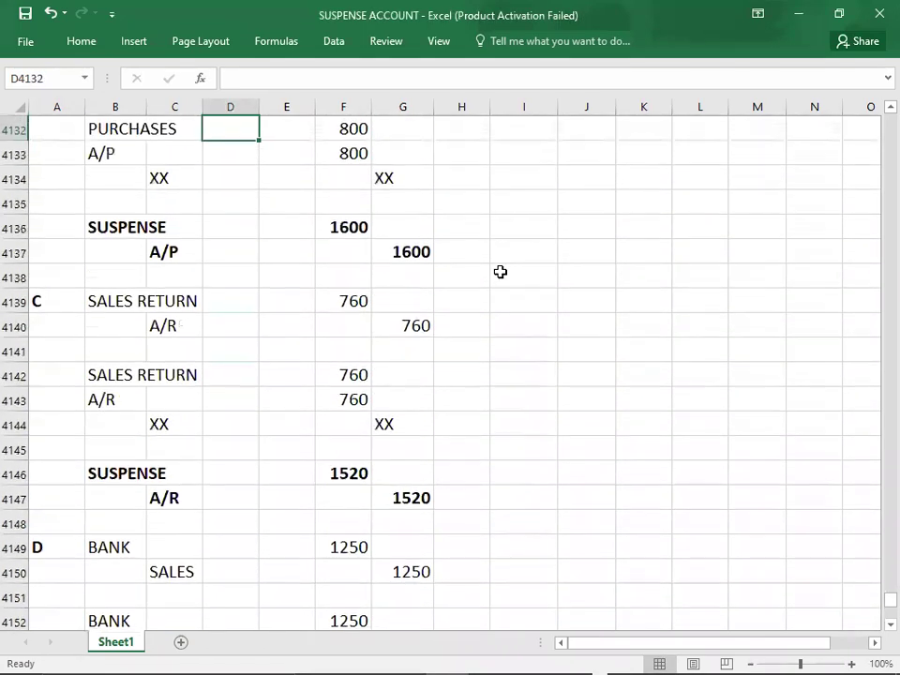
key("Up")
key("Up")
key("Up")
key("Up")
key("Up")
key("Up")
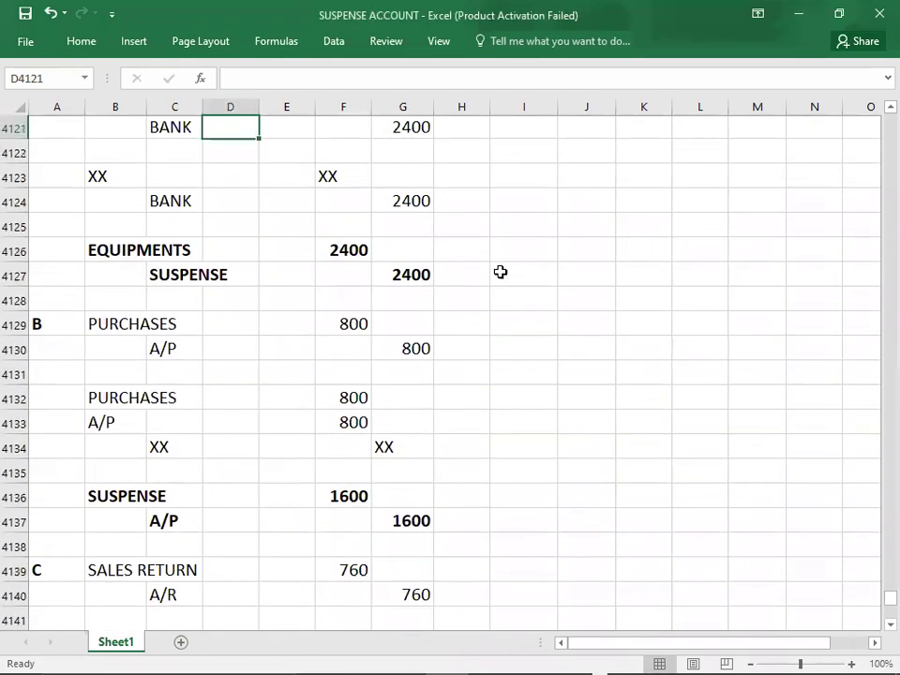
key("Down")
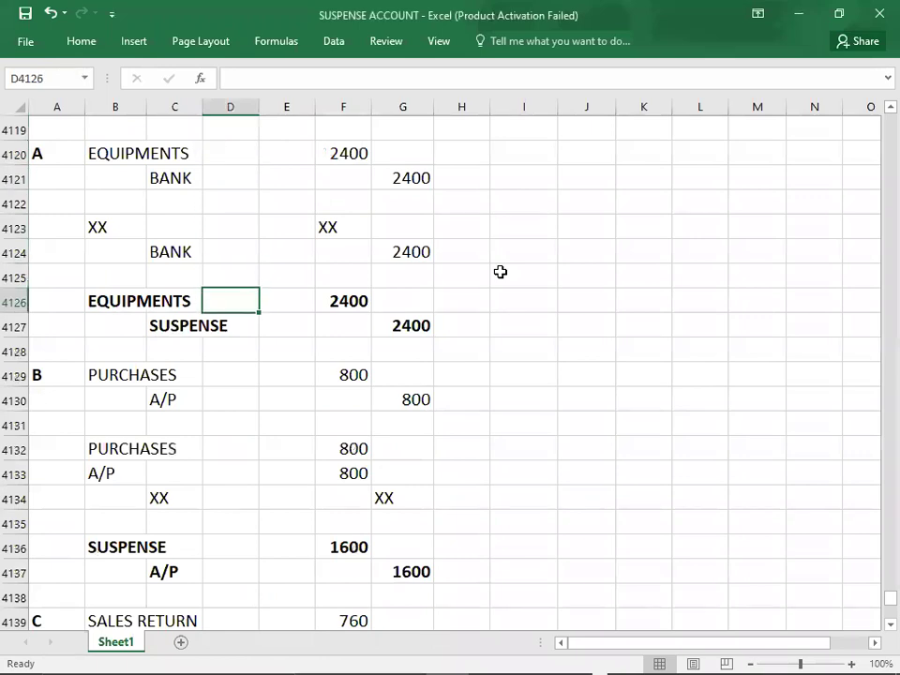
key("Left")
key("Left")
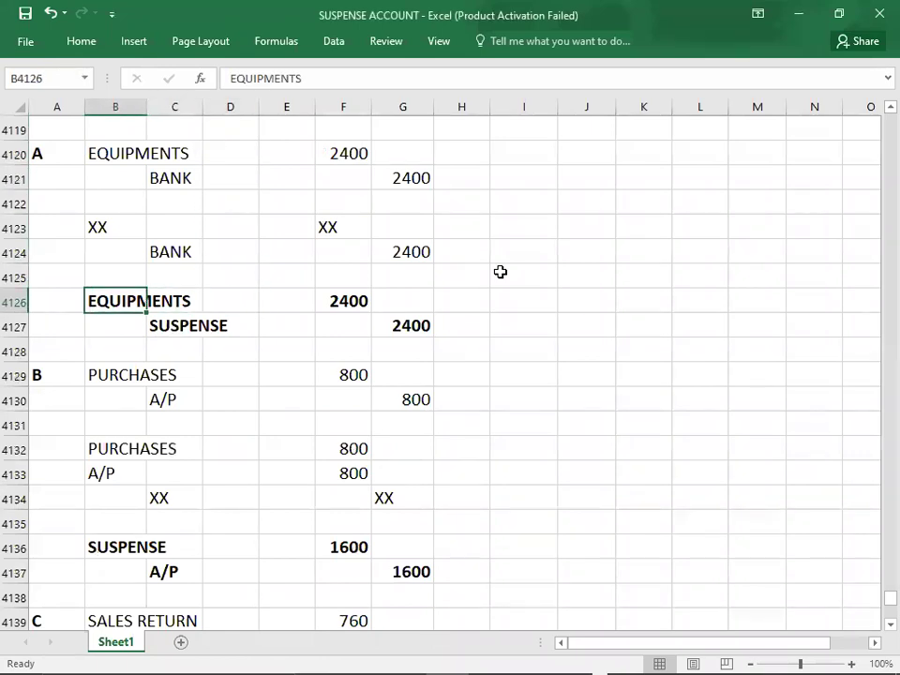
Step: Extend the EQUIPMENT working in D4169 of the trial balance to 20700+2400 and enter 23100 as its debit balance in F4169
key("Down")
key("Down")
key("Down")
key("Down")
key("Down")
key("Down")
key("Down")
key("Down")
key("Down")
key("Down")
key("Down")
key("Down")
key("Down")
key("Down")
key("Down")
key("Down")
key("Down")
key("Down")
key("Down")
key("Down")
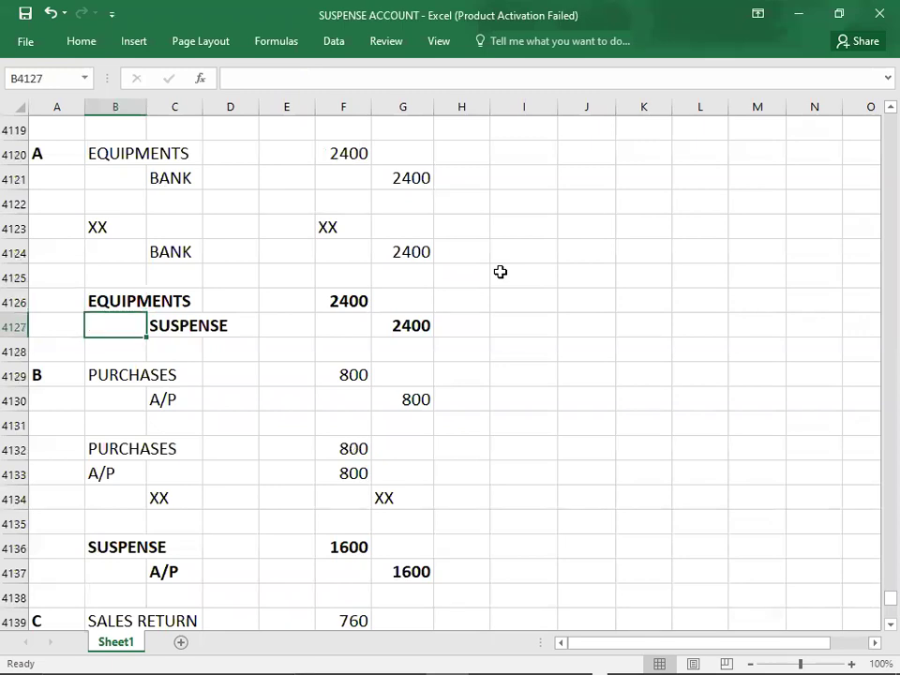
key("Down")
key("Down")
key("Down")
key("Down")
key("Down")
key("Down")
key("Down")
key("Down")
key("Down")
key("Down")
key("Down")
key("Down")
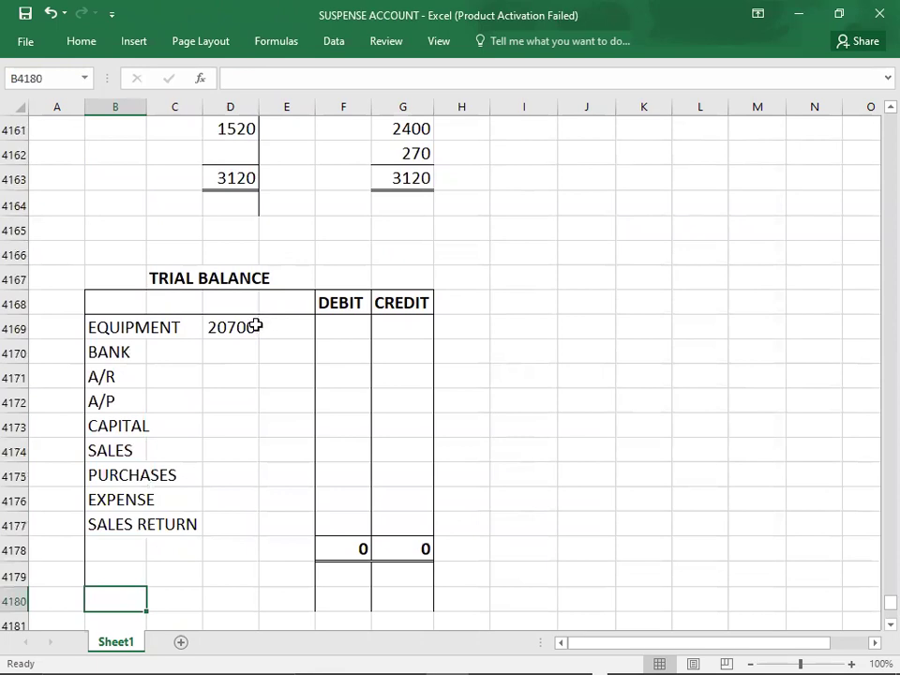
left_click(256, 325)
double_click(253, 326)
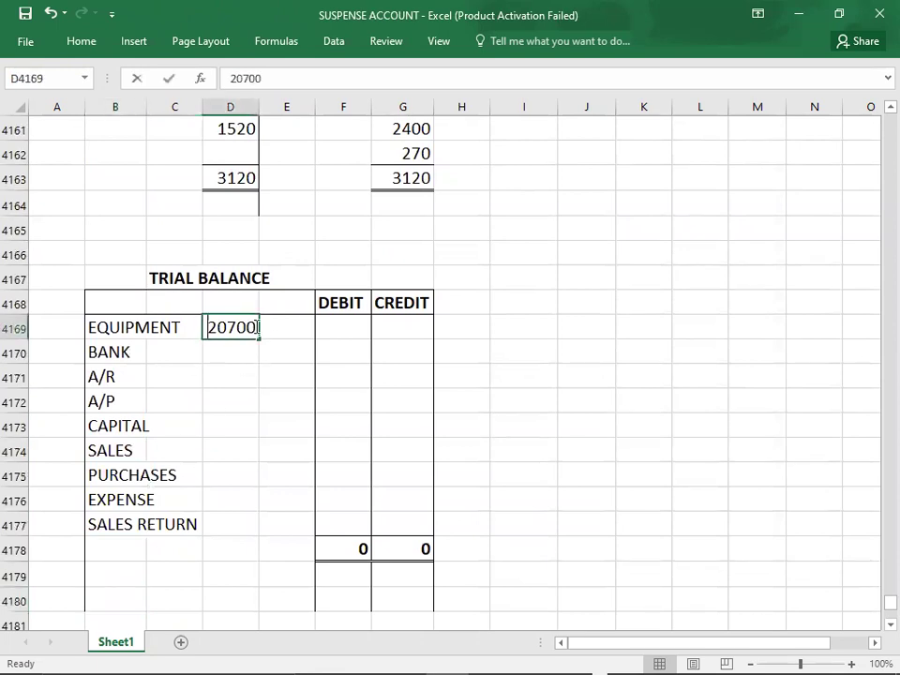
type("+2400")
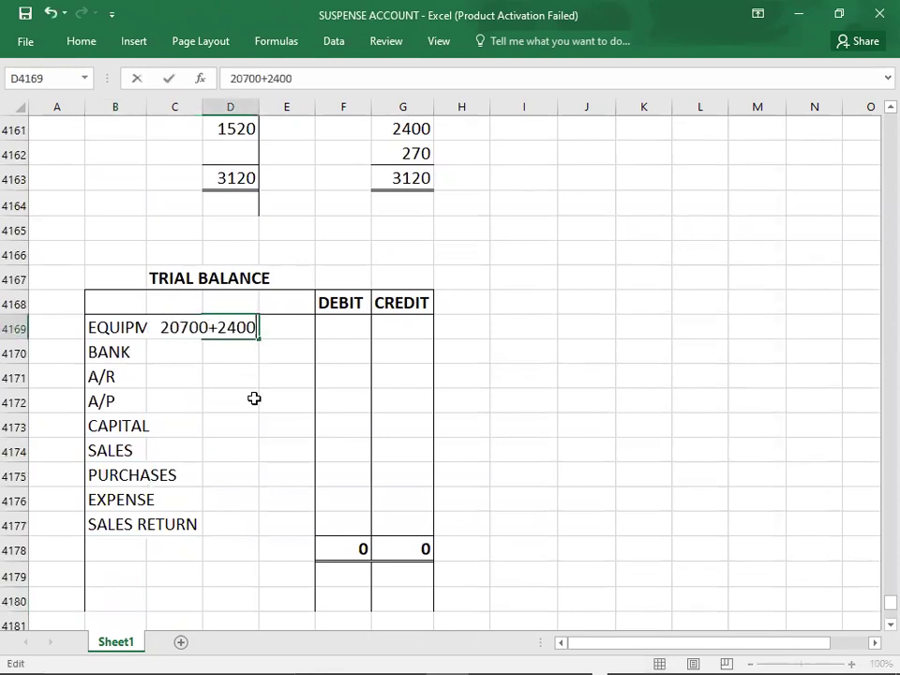
key("Tab")
key("Tab")
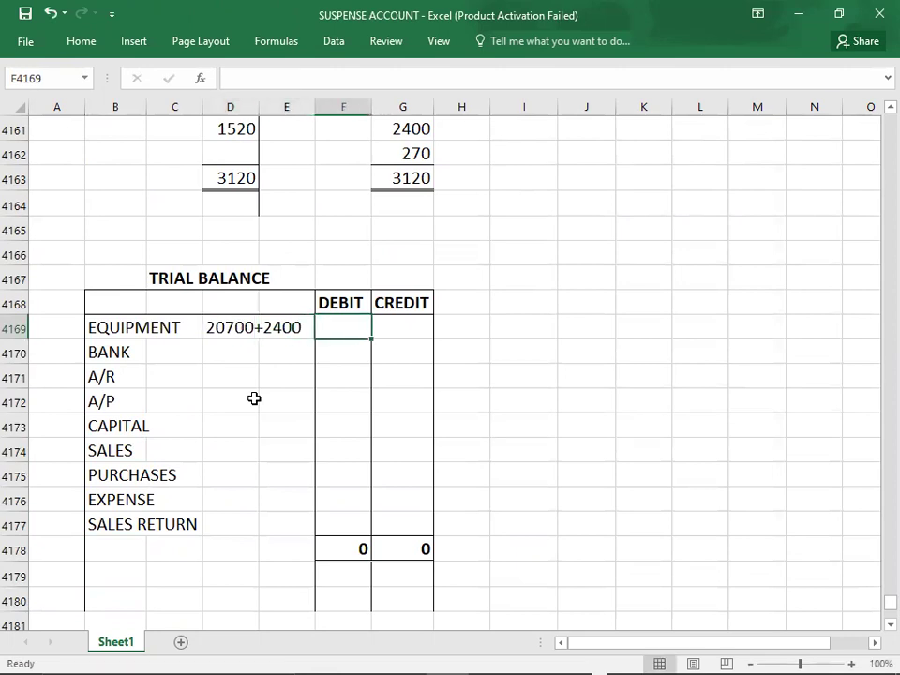
type("23100")
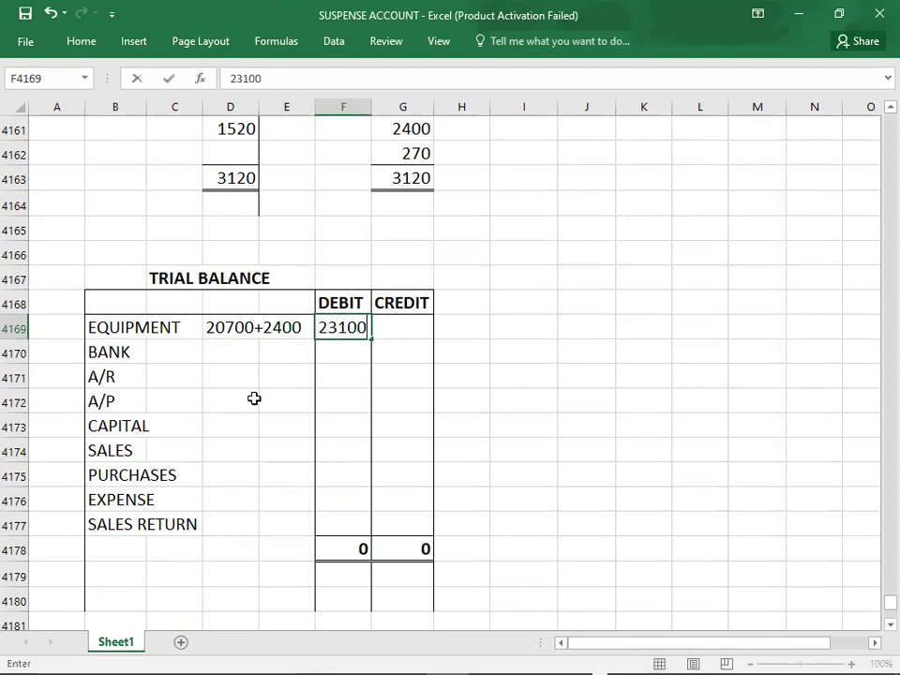
key("Return")
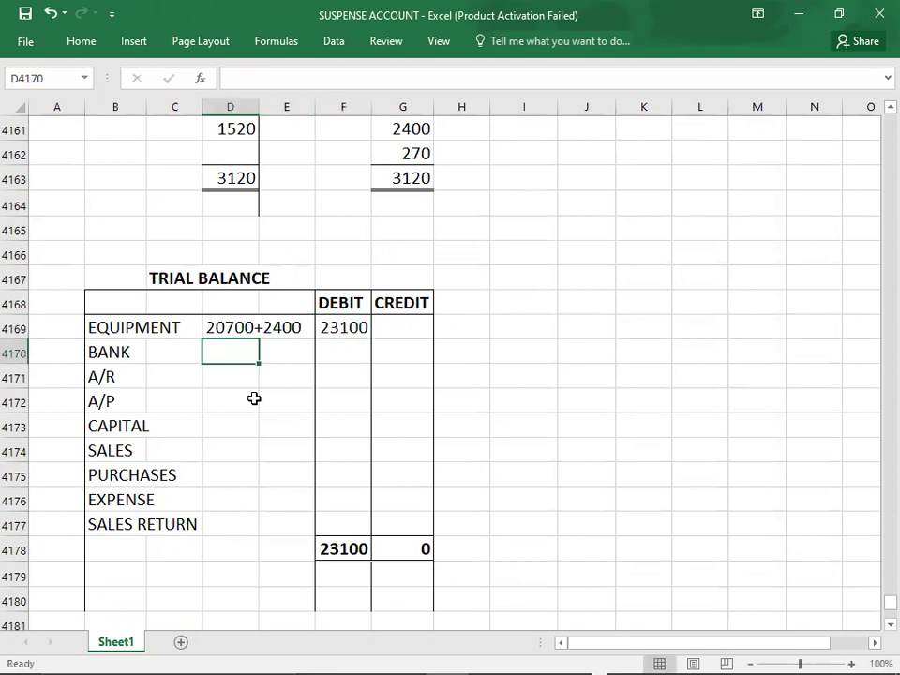
Step: Look up the bank balance in the ABC question PDF in Acrobat Reader, and enter 540 beside BANK in D4170 of the Excel trial balance
key("alt+Tab")
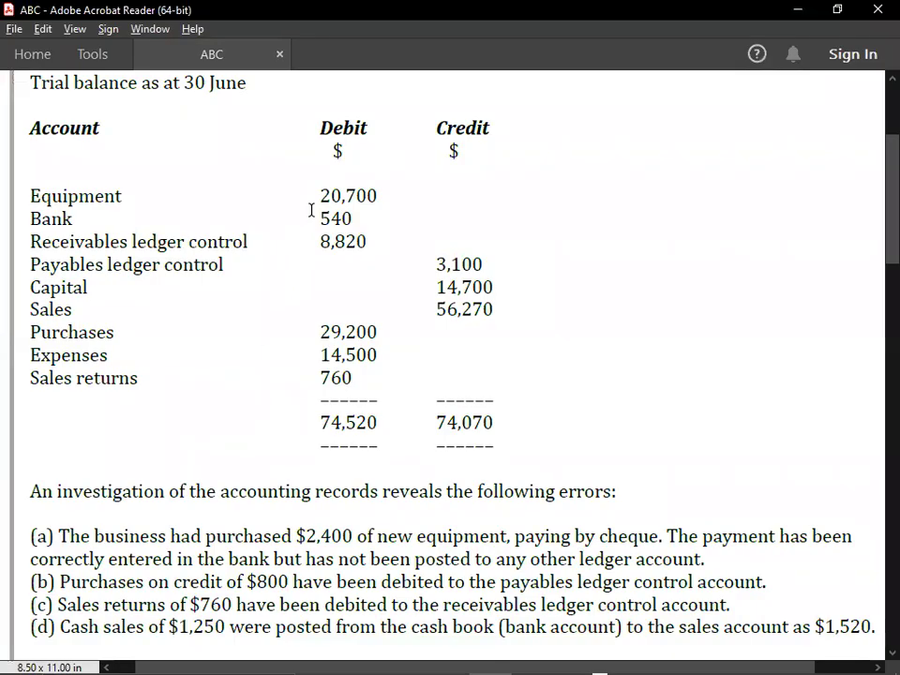
key("alt+Tab")
type("540")
key("Up")
Step: Review the correction journal entries A to D and the SUSPENSE account above the trial balance for any adjustment affecting the bank account
key("Up")
key("Up")
key("Up")
key("Up")
key("Up")
key("Up")
key("Up")
key("Up")
key("Up")
key("Up")
key("Up")
key("Up")
key("Up")
key("Up")
key("Up")
key("Up")
key("Up")
key("Up")
key("Up")
key("Up")
key("Up")
key("Up")
key("Up")
key("Up")
key("Up")
key("Up")
key("Up")
key("Up")
key("Up")
key("Up")
key("Up")
key("Up")
key("Up")
key("Up")
key("Up")
key("Up")
key("Up")
key("Up")
key("Up")
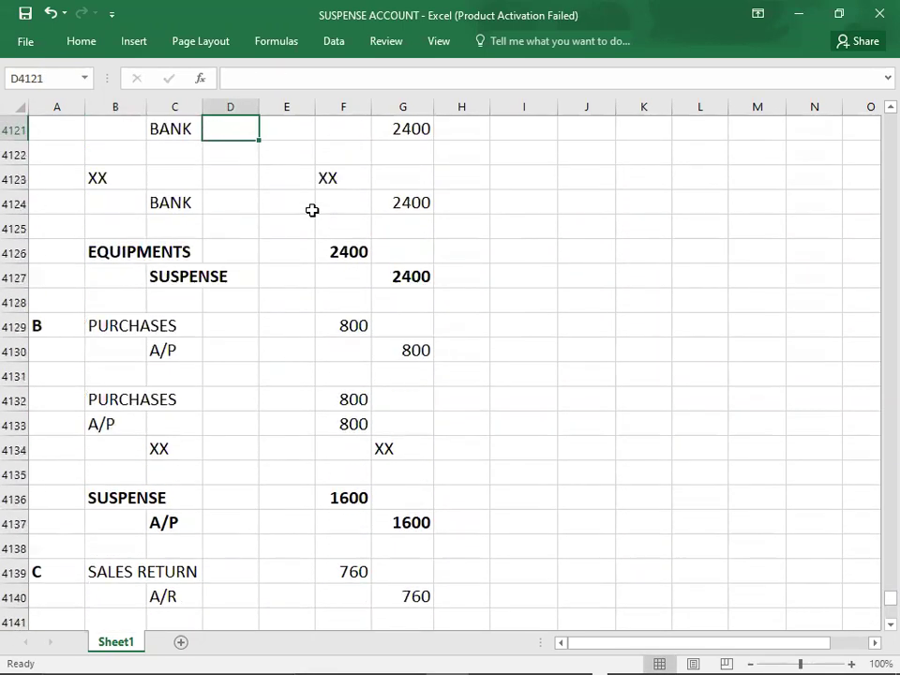
key("Down")
key("Down")
key("Down")
key("Down")
key("Down")
key("Down")
key("Down")
key("Down")
key("Down")
key("Down")
key("Down")
key("Down")
key("Down")
key("Down")
key("Down")
key("Down")
key("Down")
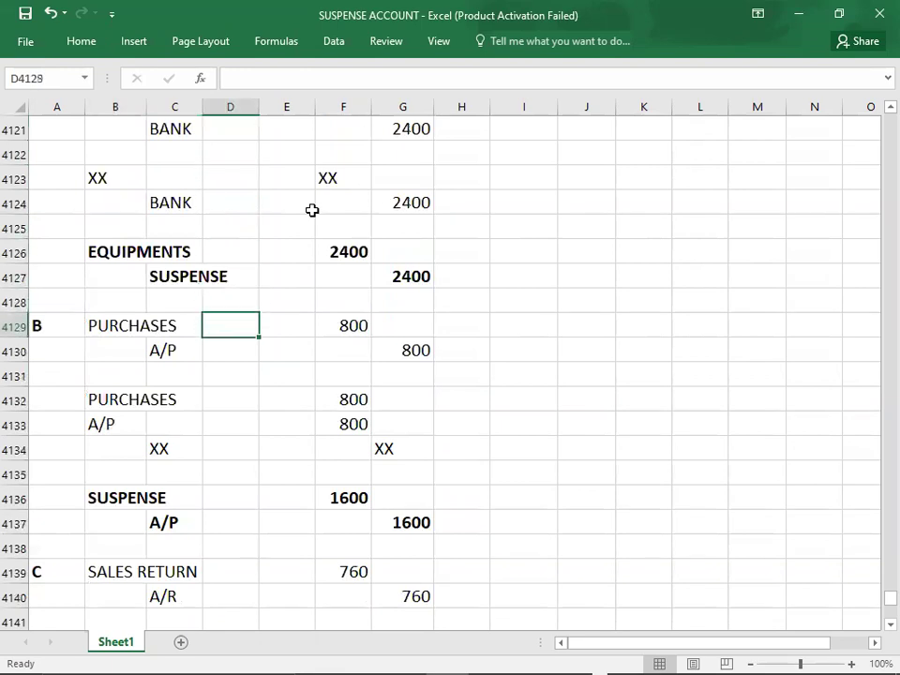
key("Down")
key("Down")
key("Down")
key("Down")
key("Down")
key("Down")
key("Down")
key("Down")
key("Down")
key("Down")
key("Down")
key("Down")
key("Down")
key("Down")
key("Down")
key("Down")
key("Down")
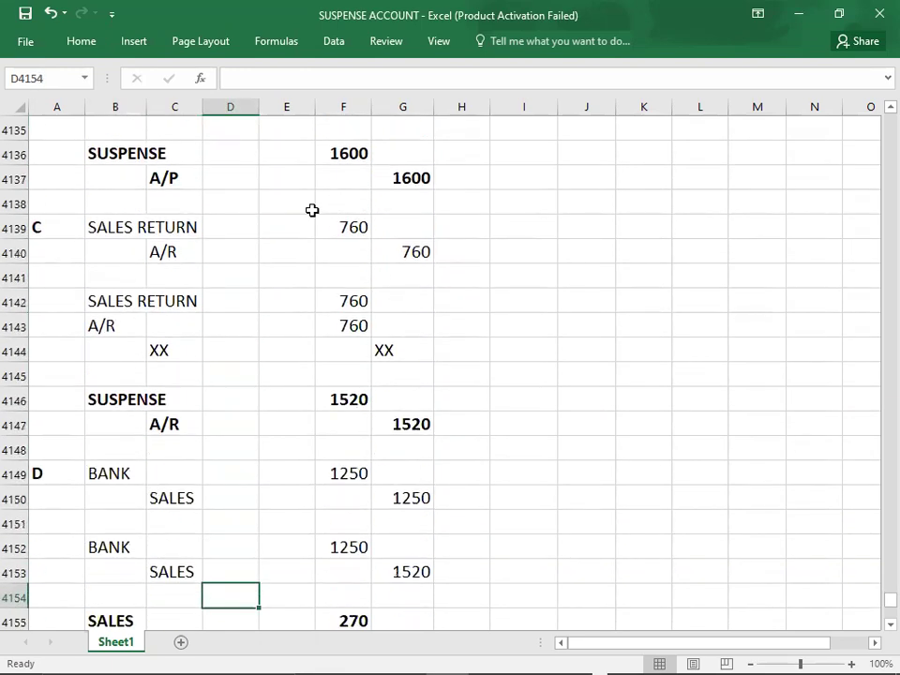
key("Down")
key("Down")
key("Down")
key("Down")
key("Down")
key("Down")
key("Down")
key("Down")
key("Down")
key("Down")
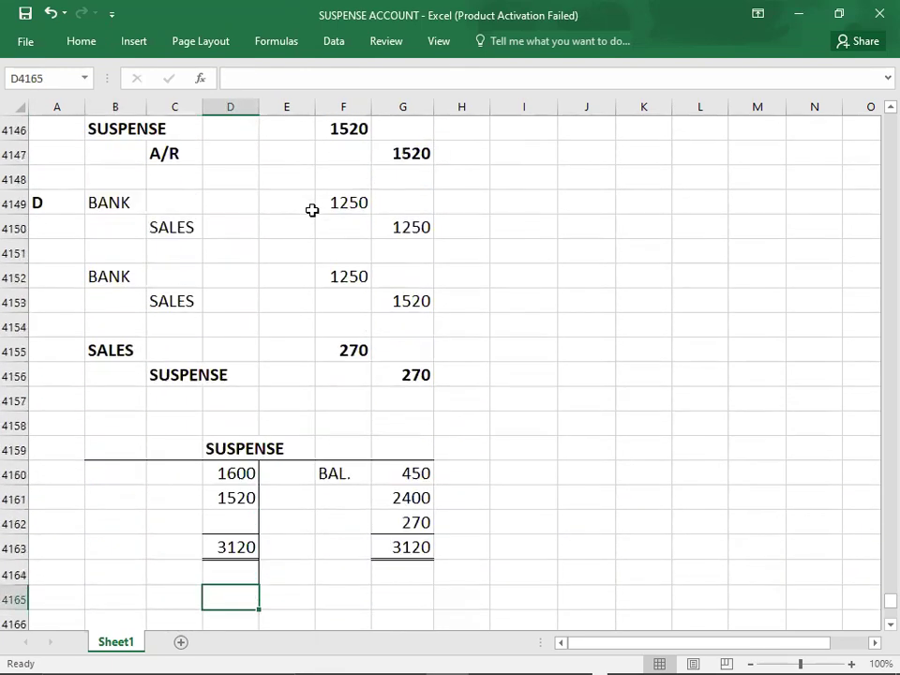
key("Up")
key("Up")
key("Up")
key("Up")
key("Up")
key("Up")
key("Up")
key("Up")
key("Up")
key("Up")
key("Up")
key("Up")
key("Up")
key("Up")
key("Up")
key("Up")
key("Up")
key("Up")
key("Up")
key("Up")
key("Down")
key("Down")
key("Down")
key("Down")
key("Down")
key("Down")
key("Down")
key("Down")
key("Down")
key("Down")
key("Down")
key("Down")
key("Down")
key("Down")
key("Down")
key("Down")
key("Down")
key("Down")
key("Down")
key("Down")
key("Down")
key("Down")
key("Down")
key("Down")
key("Down")
key("Down")
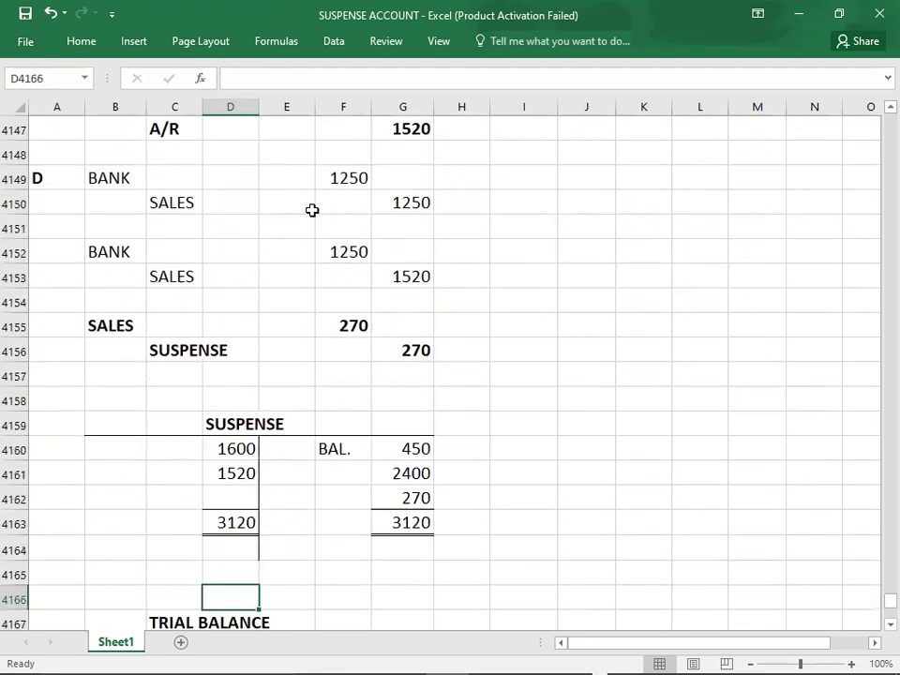
Step: Clear the BANK working in D4170 of the trial balance and enter 540 as its debit balance in F4170
key("Down")
key("Down")
key("Down")
key("Down")
key("Down")
key("Down")
key("Down")
key("Down")
key("Down")
key("Down")
key("Down")
key("Down")
key("Down")
key("Up")
key("Up")
key("Up")
key("Up")
key("Up")
key("Up")
key("Up")
key("Up")
key("Up")
key("Delete")
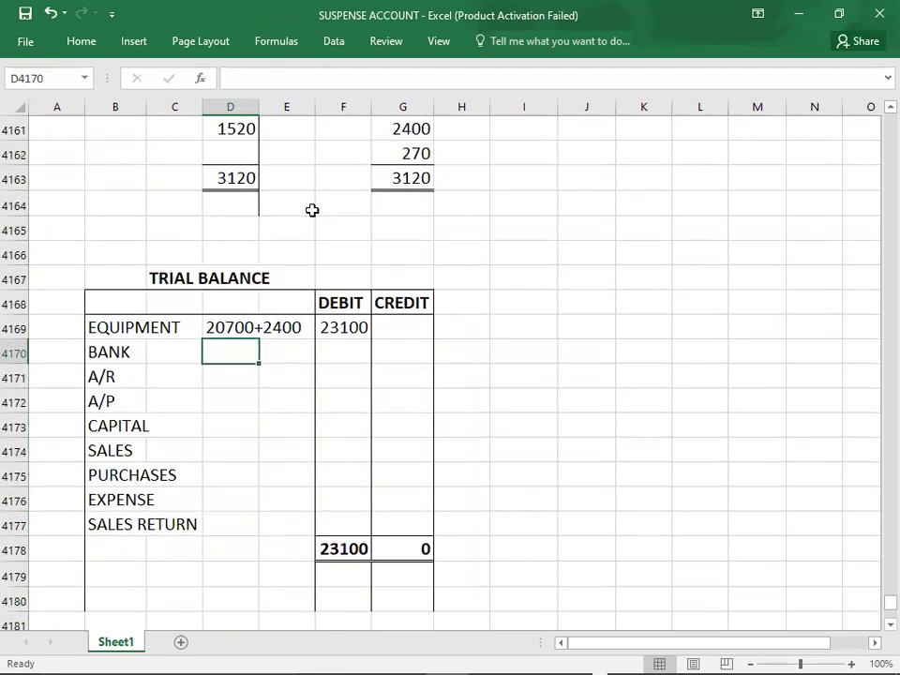
key("Tab")
key("Tab")
type("540")
key("Return")
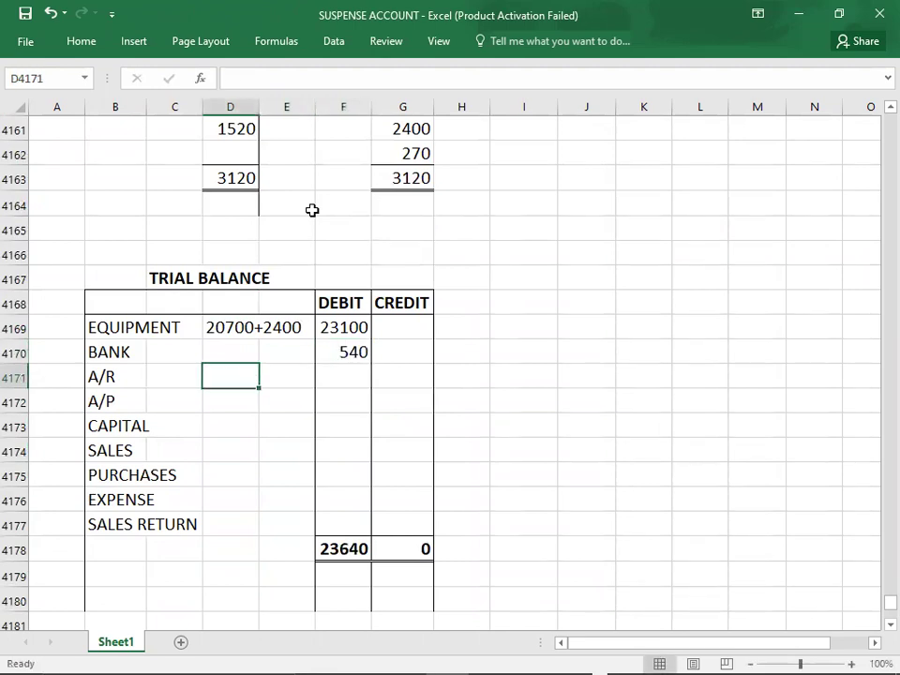
Step: Look up the receivables ledger control balance in the ABC PDF in Acrobat Reader and enter 8820 beside A/R in D4171 of the Excel sheet
key("alt+Tab")
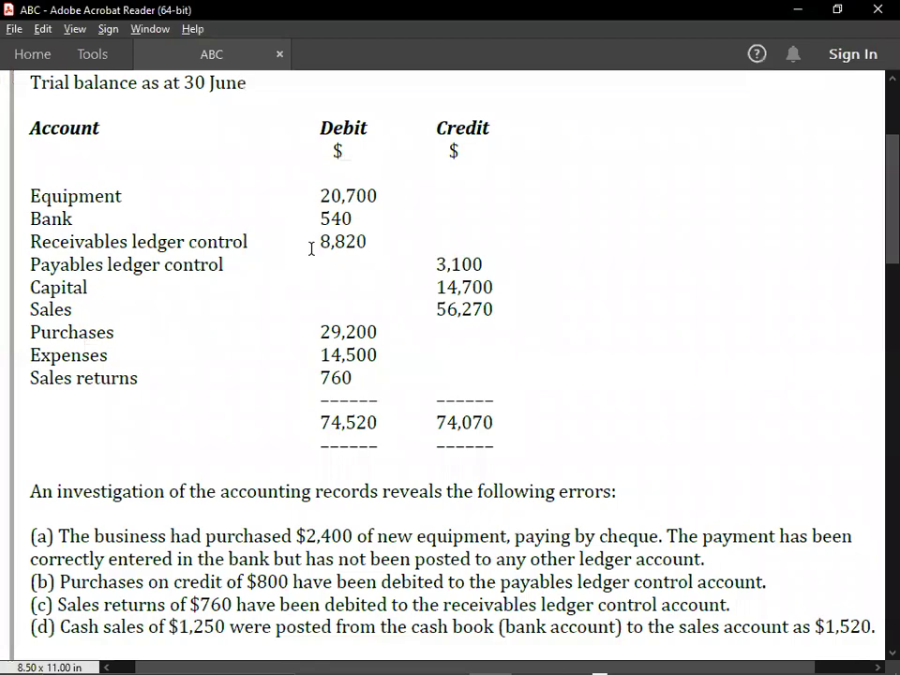
key("alt+Tab")
type("8820")
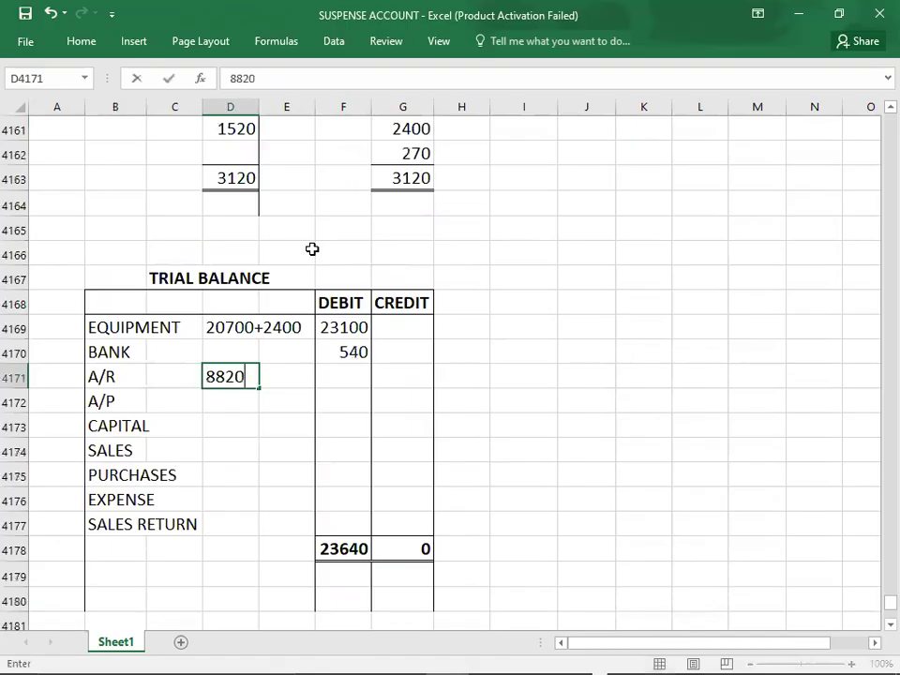
key("Return")
Step: Review the correction journal entries above the trial balance for the A/R adjustment, and recheck the receivables balance in the ABC PDF in Acrobat Reader
key("Up")
key("Up")
key("Up")
key("Up")
key("Up")
key("Up")
key("Up")
key("Up")
key("Up")
key("Up")
key("Up")
key("Up")
key("Up")
key("Up")
key("Up")
key("Up")
key("Up")
key("Up")
key("Up")
key("Up")
key("Up")
key("Up")
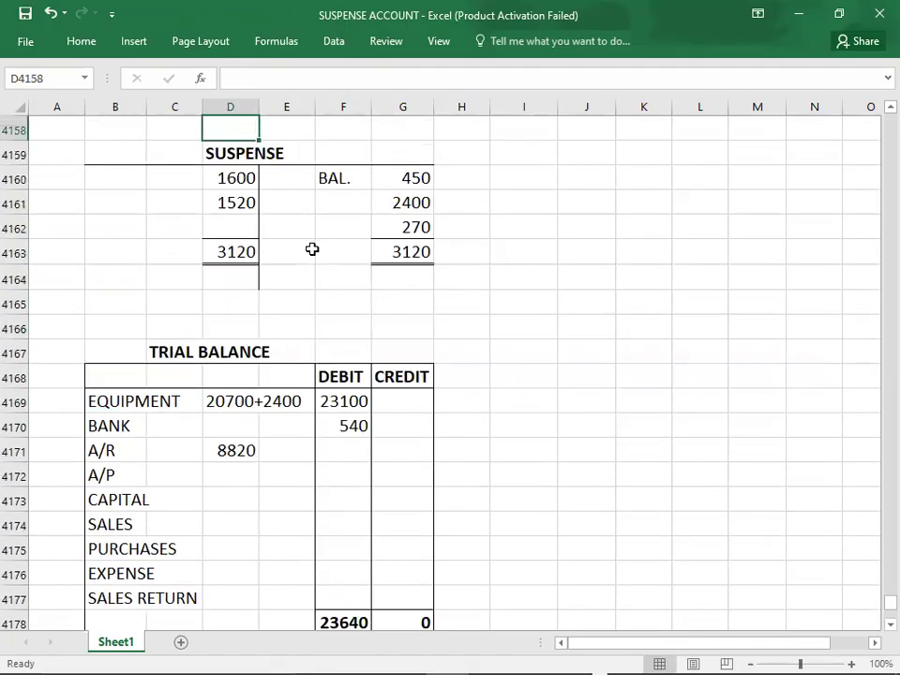
key("Up")
key("Up")
key("Up")
key("Down")
key("Down")
key("Down")
key("Down")
key("Down")
key("Down")
key("Down")
key("Down")
key("Down")
key("Down")
key("Down")
key("Down")
key("Down")
key("Down")
key("Down")
key("Down")
key("Down")
key("Down")
key("Down")
key("Down")
key("Down")
key("Down")
key("Down")
key("Down")
key("Down")
key("Down")
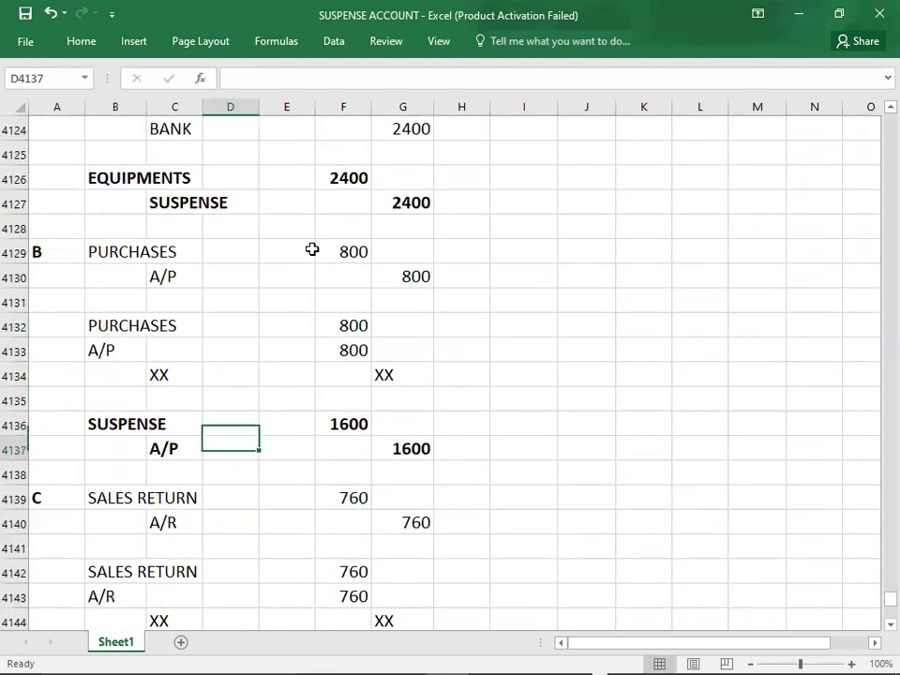
key("Up")
key("Up")
key("Up")
key("Up")
key("Up")
key("Up")
key("Up")
key("Up")
key("Up")
key("Up")
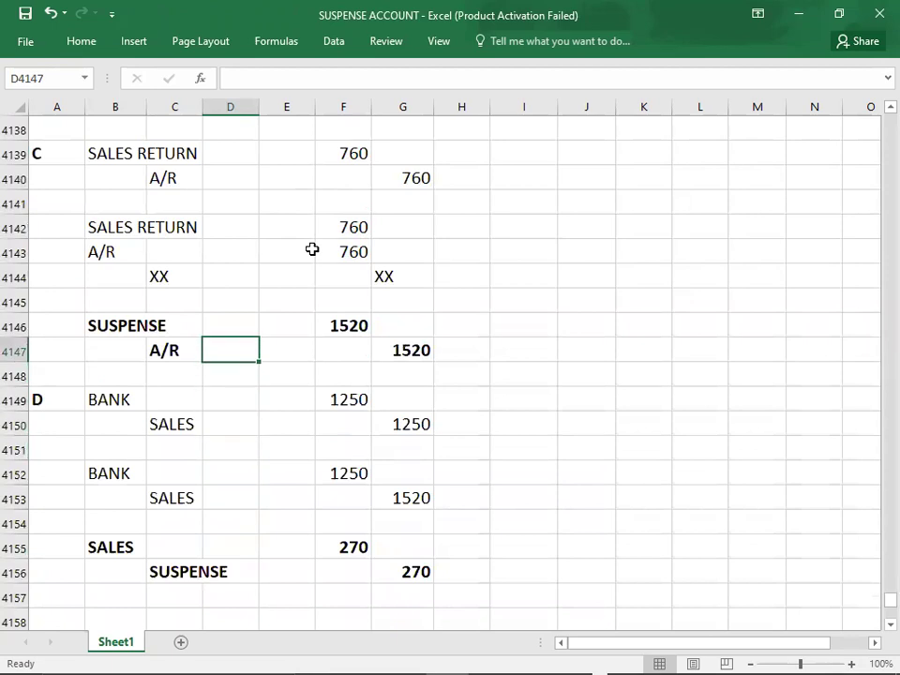
key("Right")
key("Right")
key("Right")
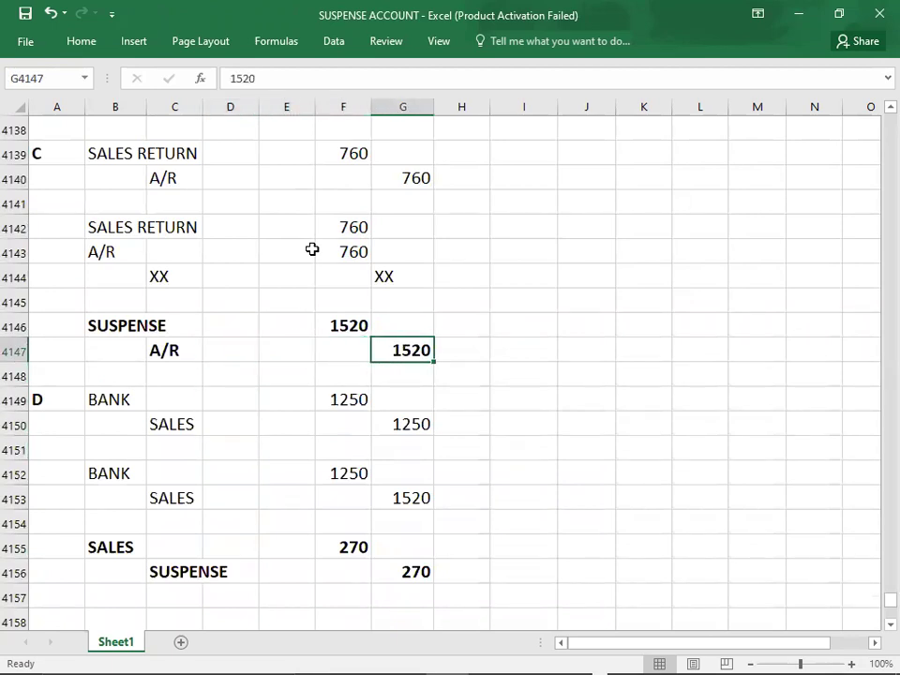
key("alt+Tab")
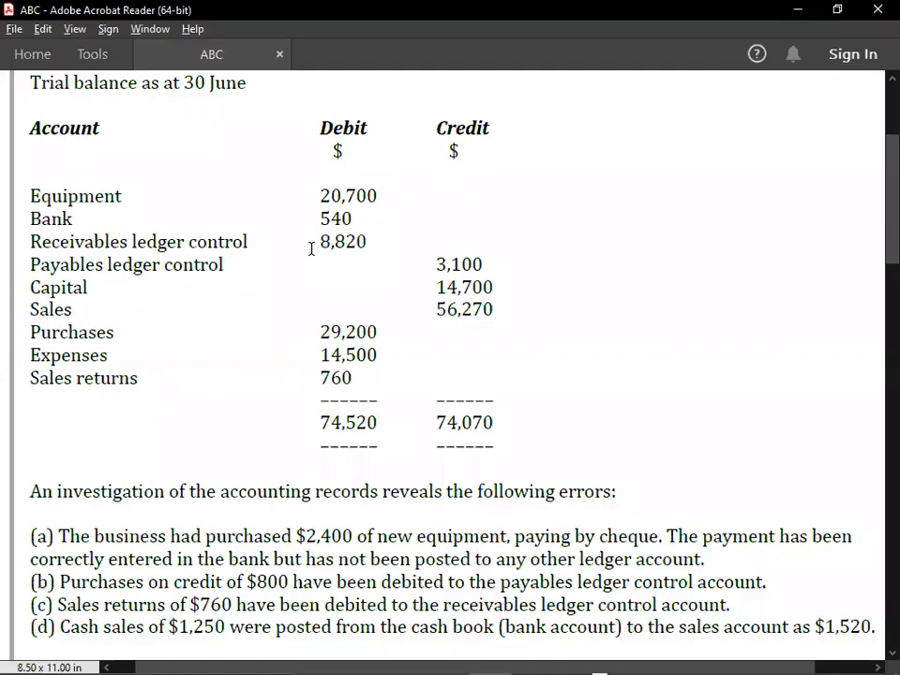
key("alt+Tab")
Step: Extend the A/R working in D4171 of the trial balance to 8820-1520 and enter 7300 as its debit balance in F4171
key("Down")
key("Down")
key("Down")
key("Down")
key("Down")
key("Down")
key("Down")
key("Down")
key("Down")
key("Down")
key("Down")
key("Down")
key("Down")
key("Down")
key("Down")
key("Down")
key("Down")
key("Down")
key("Down")
key("Down")
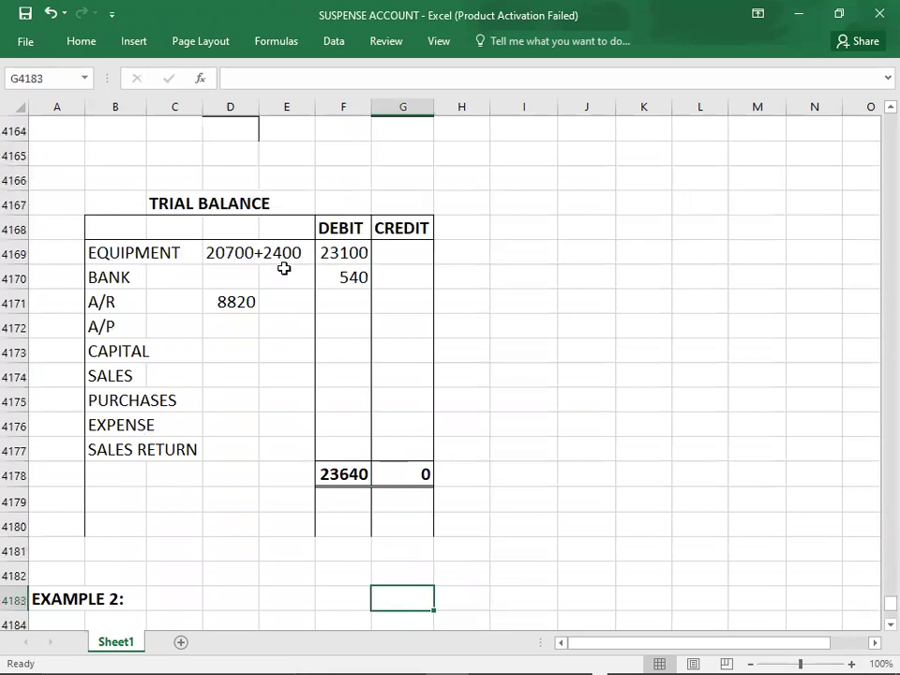
double_click(253, 301)
type("-1520")
key("Tab")
key("Tab")
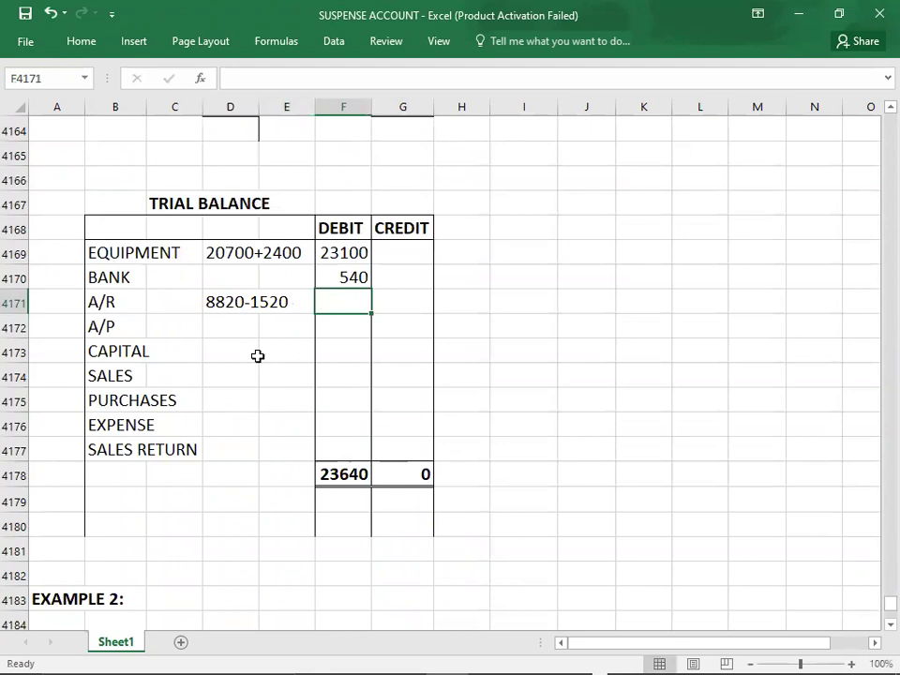
type("7300")
key("Return")
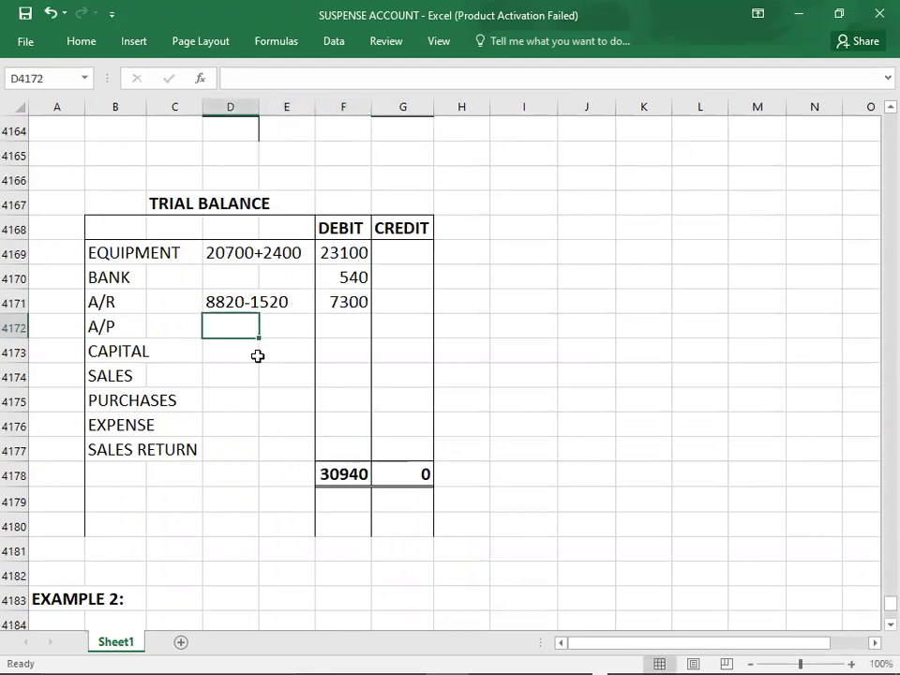
Step: Look up the payables ledger control balance in the ABC PDF in Acrobat Reader and enter 3100 beside A/P in D4172 of the Excel sheet
key("alt+Tab")
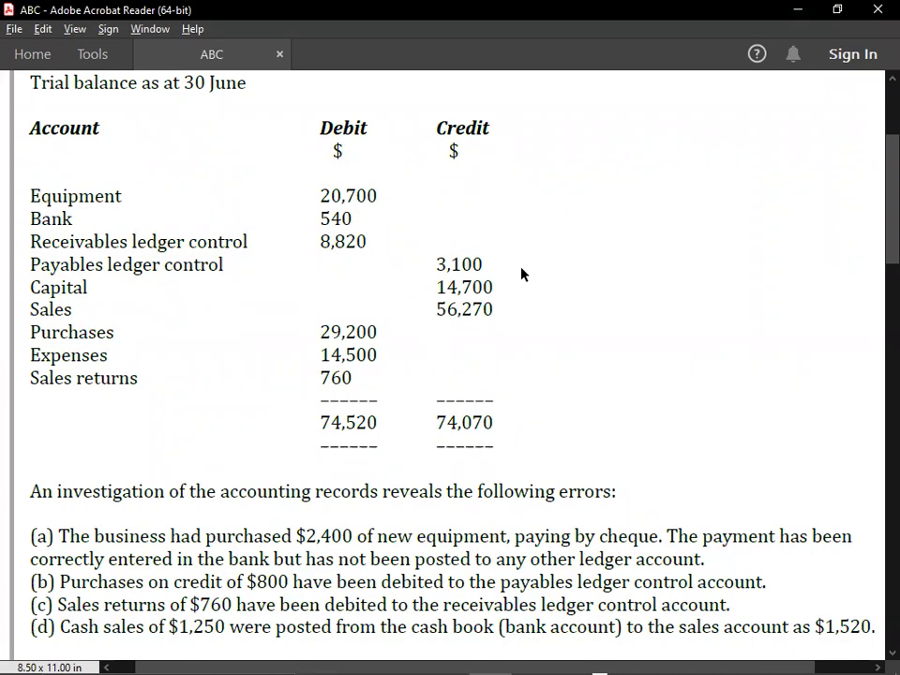
key("alt+Tab")
type("3100")
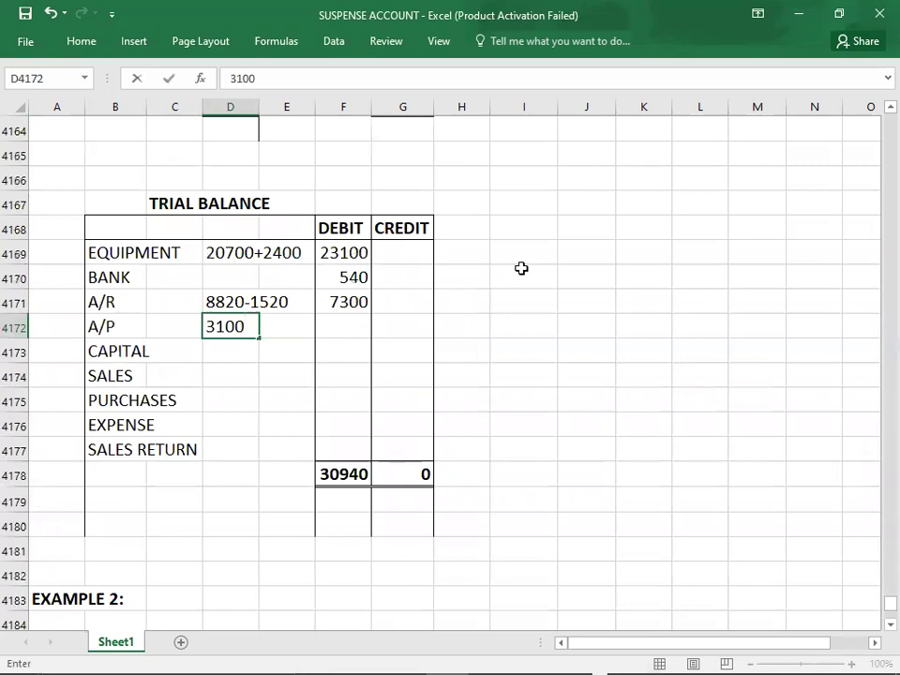
key("Up")
Step: Review the correction journal entries above the trial balance, particularly entry B, for the adjustment affecting accounts payable
key("Up")
key("Up")
key("Up")
key("Up")
key("Up")
key("Up")
key("Up")
key("Up")
key("Up")
key("Up")
key("Up")
key("Up")
key("Up")
key("Up")
key("Up")
key("Up")
key("Up")
key("Up")
key("Up")
key("Up")
key("Up")
key("Up")
key("Up")
key("Up")
key("Up")
key("Up")
key("Up")
key("Up")
key("Up")
key("Up")
key("Up")
key("Up")
key("Up")
key("Up")
key("Up")
key("Up")
key("Up")
key("Up")
key("Up")
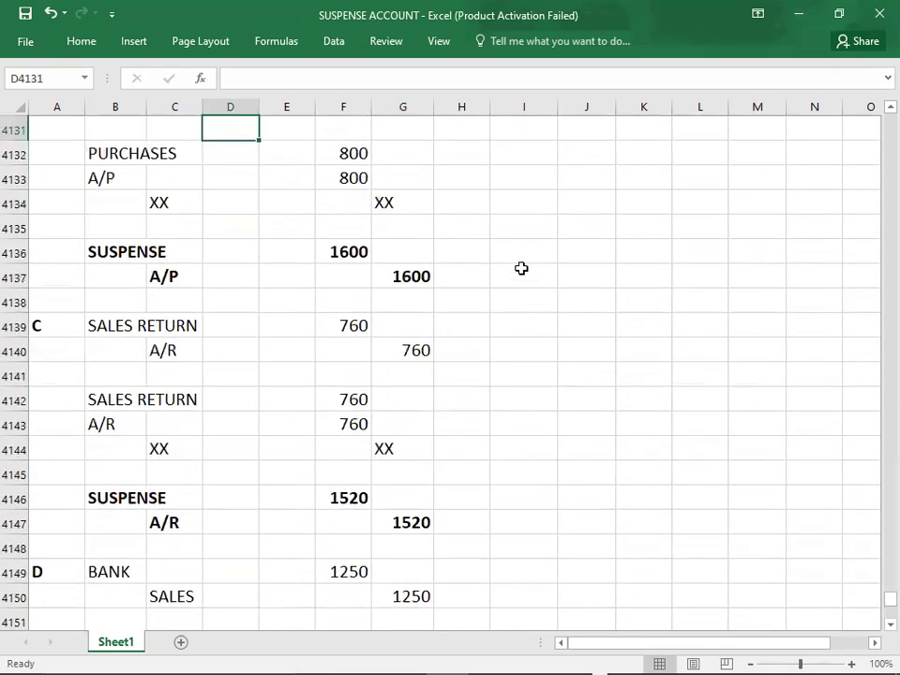
key("Up")
key("Up")
key("Up")
key("Down")
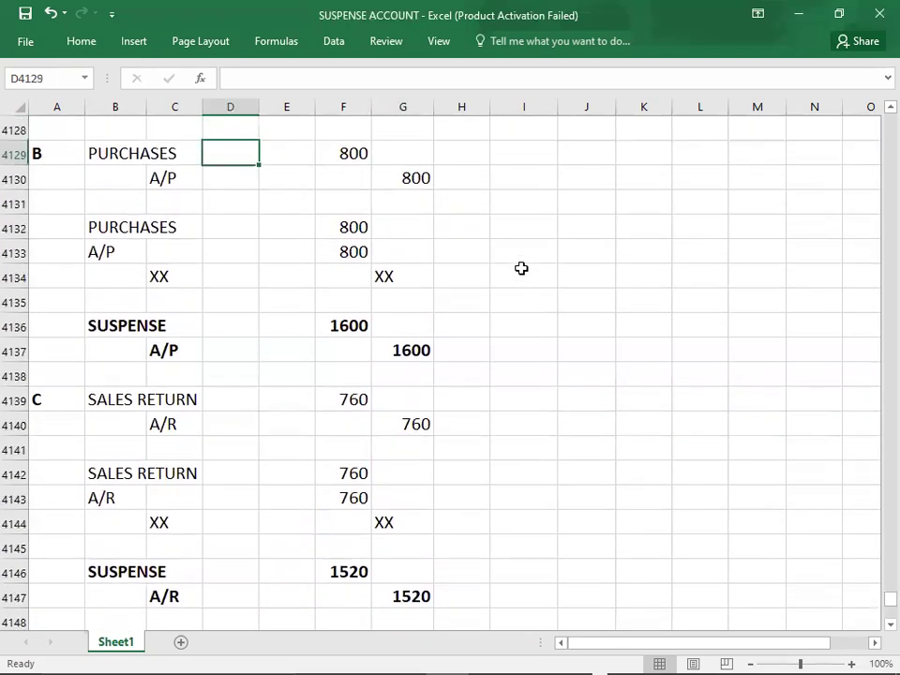
key("Down")
key("Down")
key("Down")
key("Down")
key("Down")
key("Down")
key("Down")
key("Down")
key("Right")
key("Right")
key("Right")
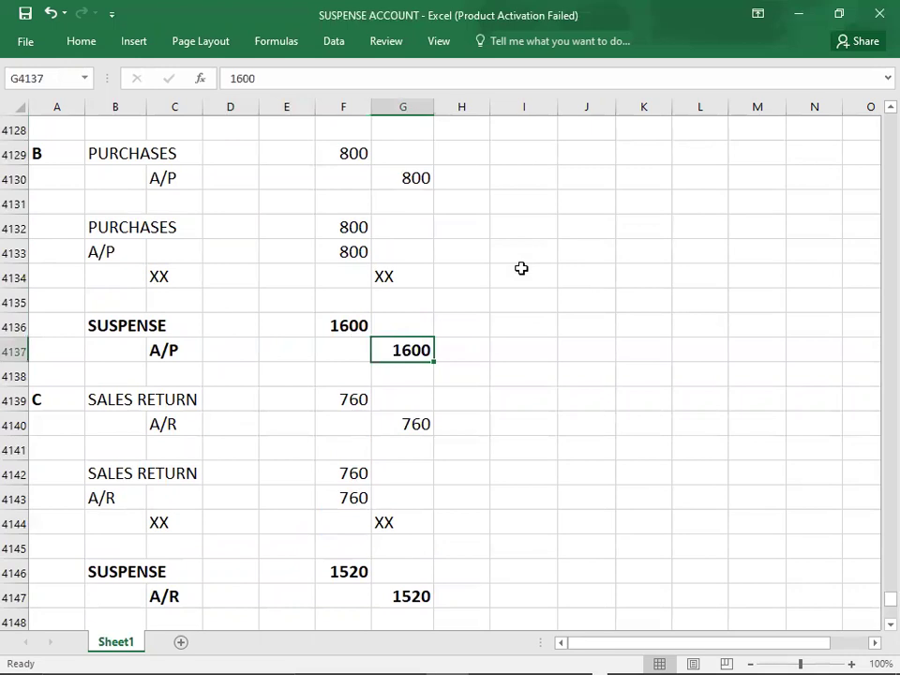
key("Down")
key("Down")
key("Down")
key("Down")
key("Down")
key("Down")
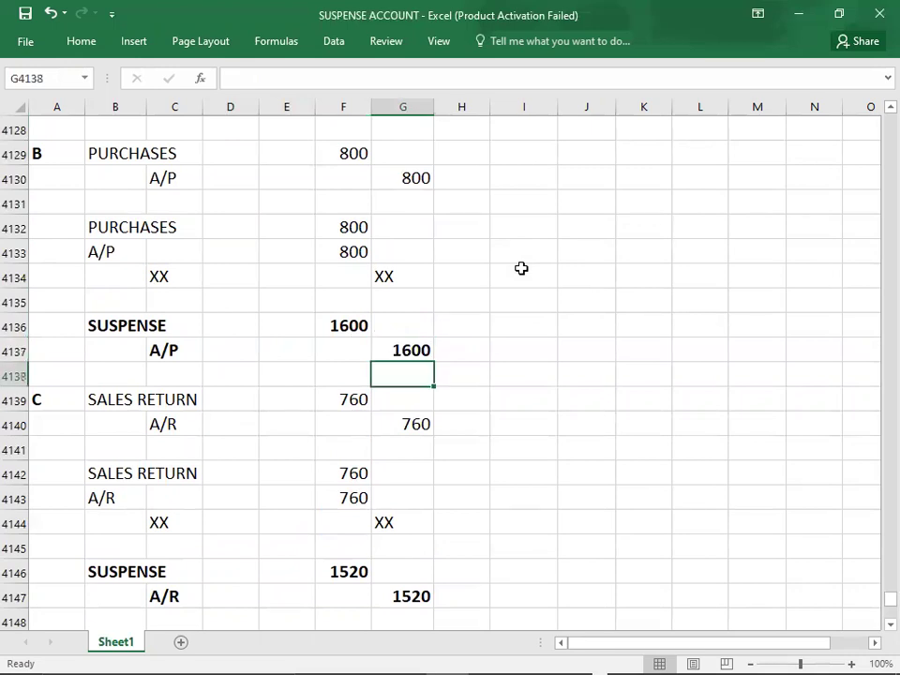
Step: Extend the A/P working in D4172 of the trial balance to 3100+1600 and enter 4700 as its credit balance in G4172
key("Down")
key("Down")
key("Down")
key("Down")
key("Down")
key("Down")
key("Down")
key("Down")
key("Down")
key("Down")
key("Down")
key("Down")
key("Down")
key("Down")
key("Down")
key("Down")
key("Down")
key("Down")
key("Down")
key("Down")
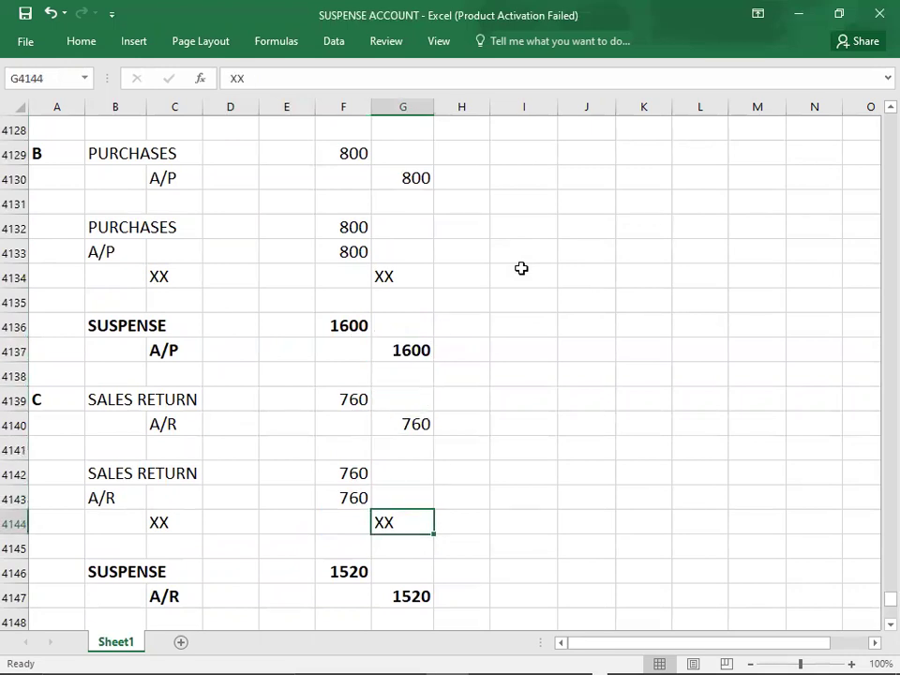
key("Down")
key("Down")
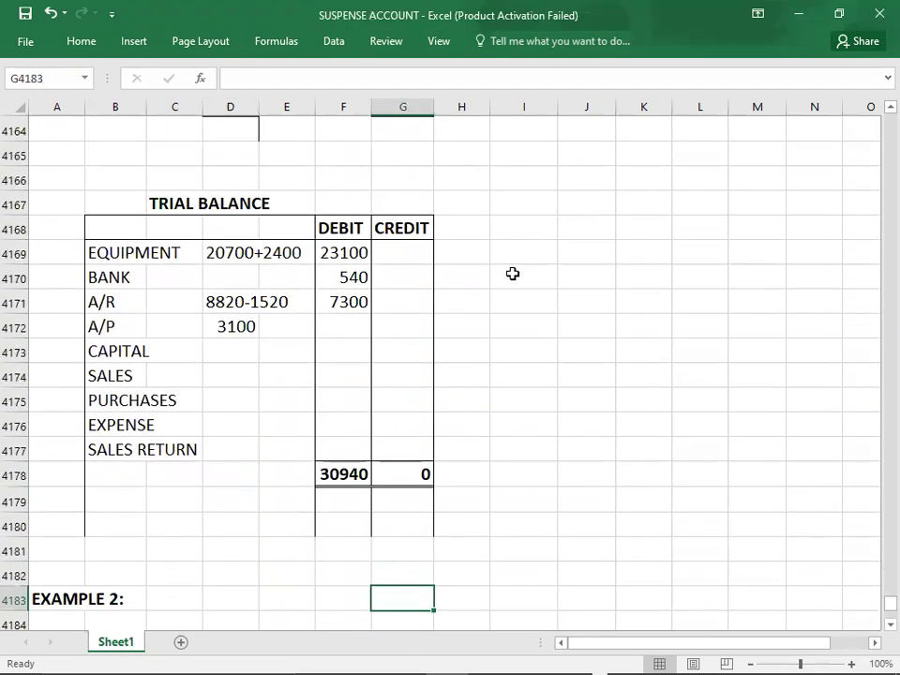
double_click(256, 325)
type("+1600")
key("Tab")
key("Tab")
key("Tab")
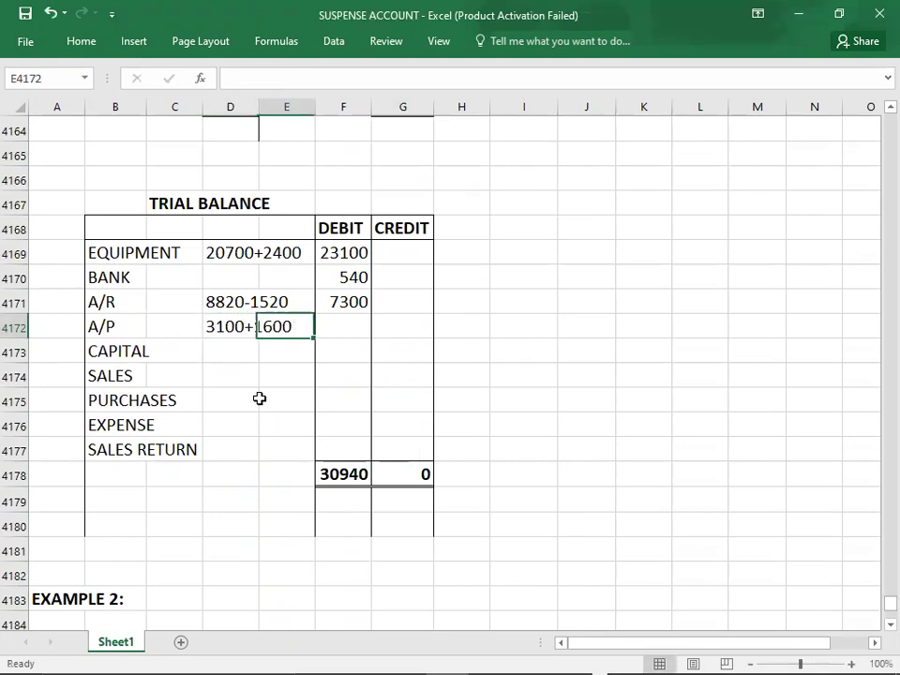
type("4700")
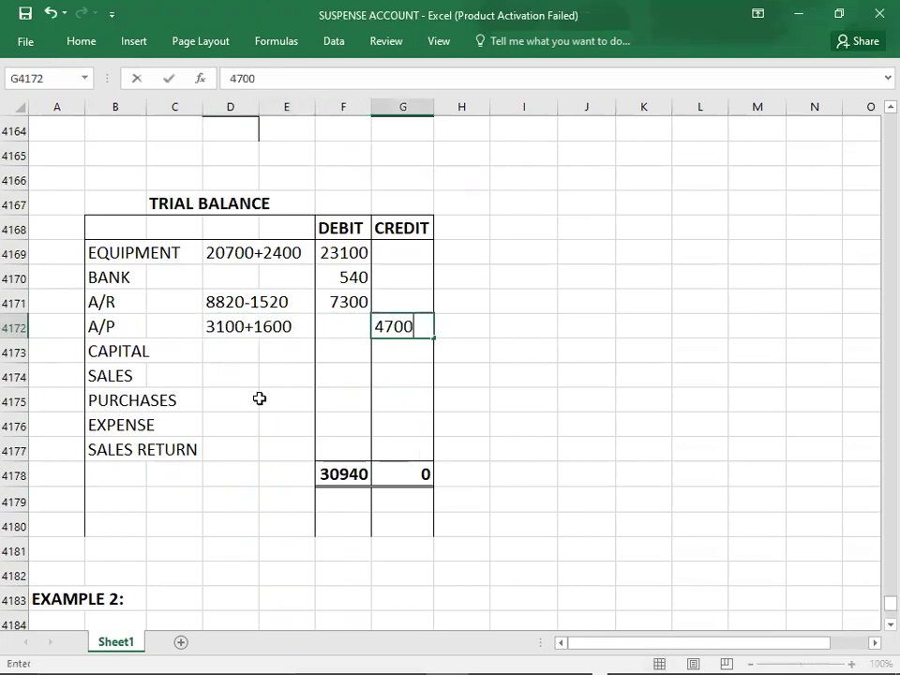
key("Return")
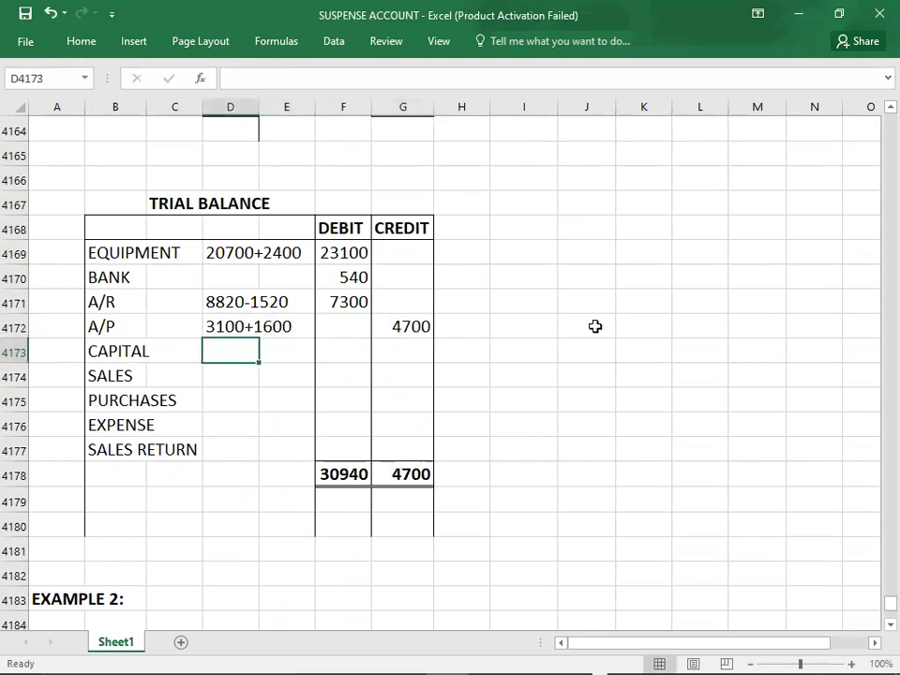
Step: Look up the capital balance in the ABC PDF in Acrobat Reader and enter 14700 as the CAPITAL credit in G4173 of the Excel sheet
key("alt+Tab")
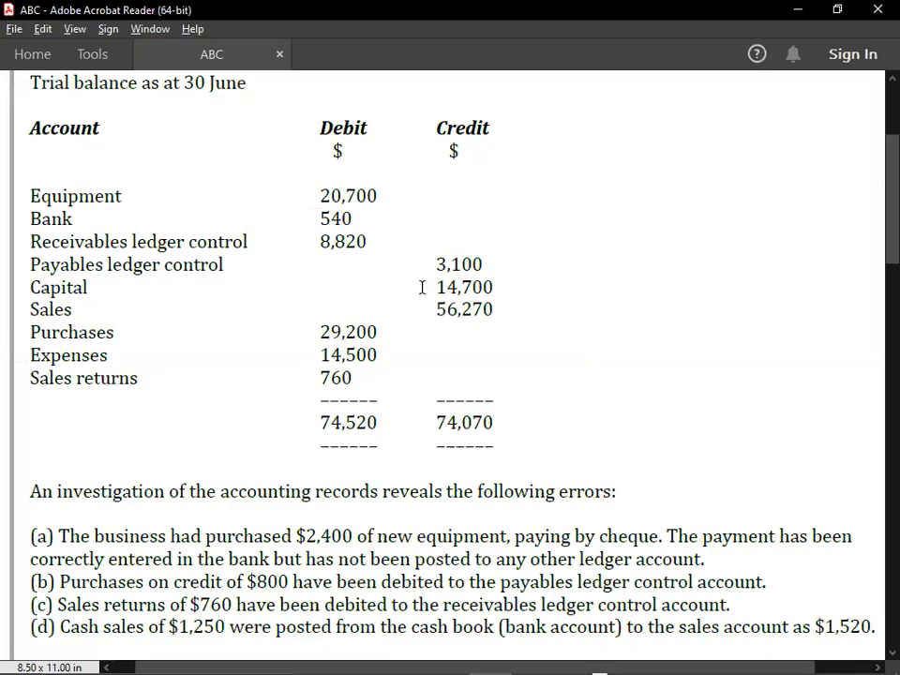
key("alt+Tab")
key("Right")
key("Right")
key("Right")
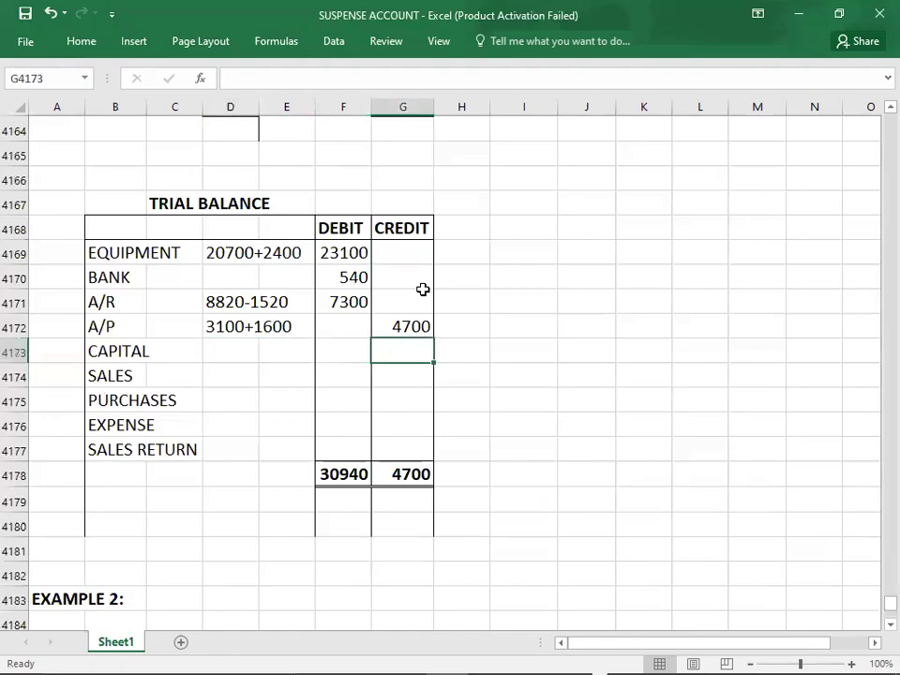
type("14700")
key("Return")
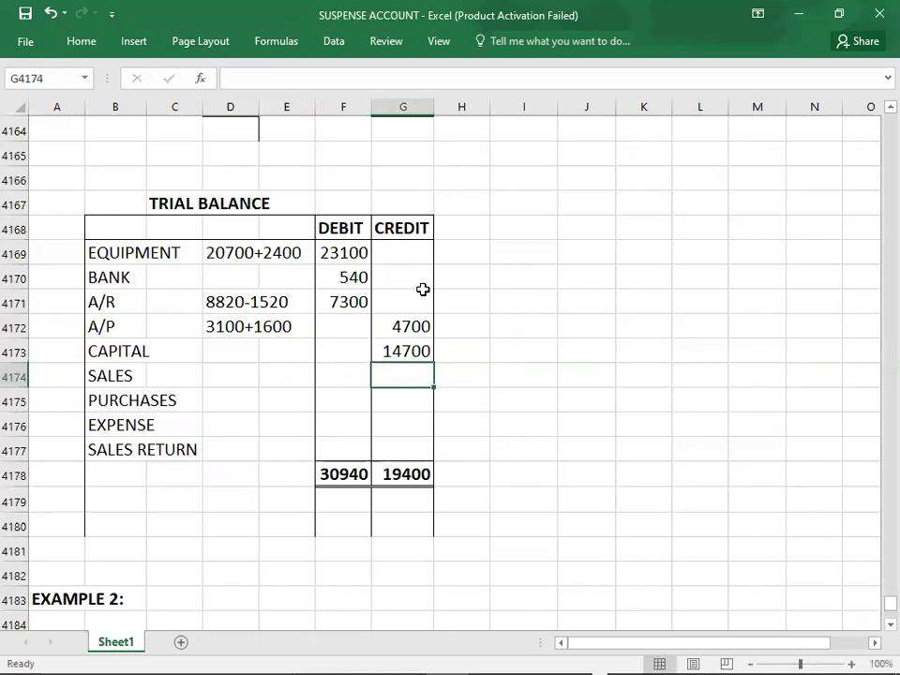
Step: Look up the sales balance in the ABC PDF in Acrobat Reader and enter 56270 beside SALES in D4174 of the Excel sheet
key("Left")
key("Left")
key("Left")
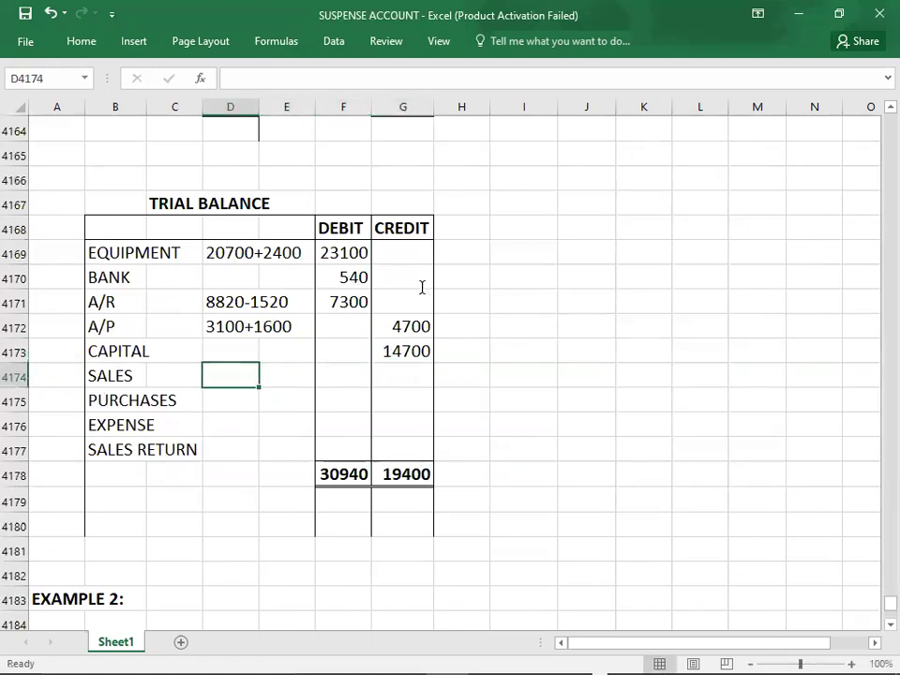
key("alt+Tab")
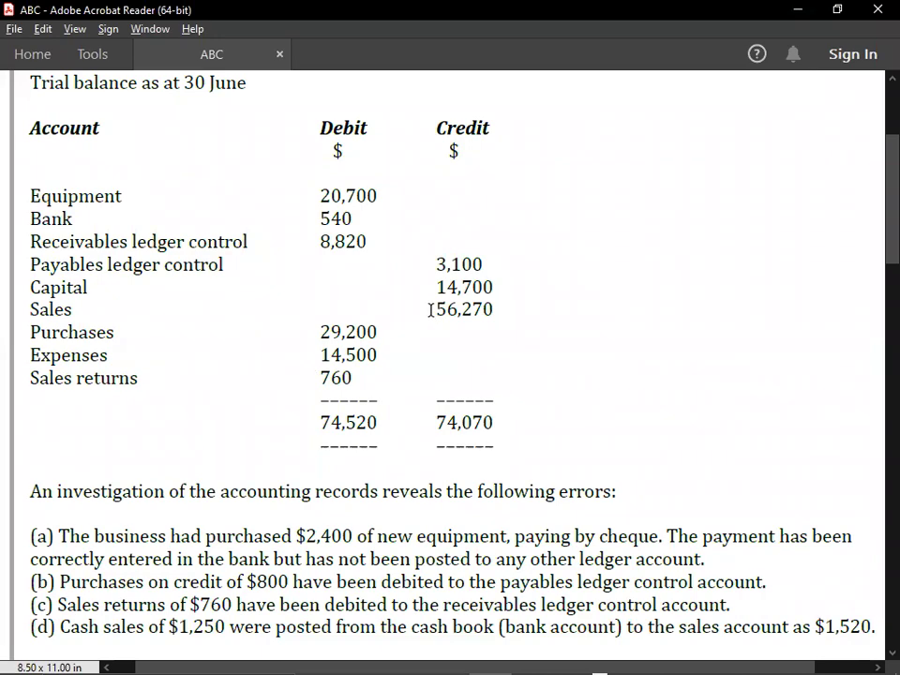
key("alt+Tab")
type("56270")
key("Up")
Step: Review the correction journal entries above the trial balance, particularly entry D, for the adjustment affecting sales
key("Up")
key("Up")
key("Up")
key("Up")
key("Up")
key("Up")
key("Up")
key("Up")
key("Up")
key("Up")
key("Up")
key("Up")
key("Up")
key("Up")
key("Up")
key("Up")
key("Up")
key("Up")
key("Up")
key("Up")
key("Up")
key("Up")
key("Up")
key("Up")
key("Up")
key("Up")
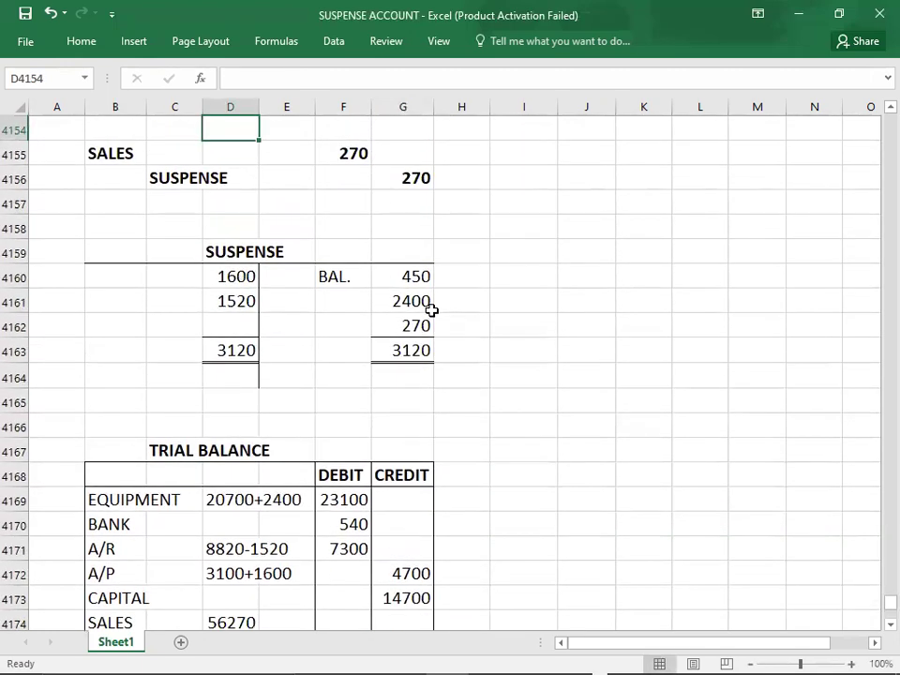
key("Down")
key("Down")
key("Down")
key("Down")
key("Down")
key("Down")
key("Down")
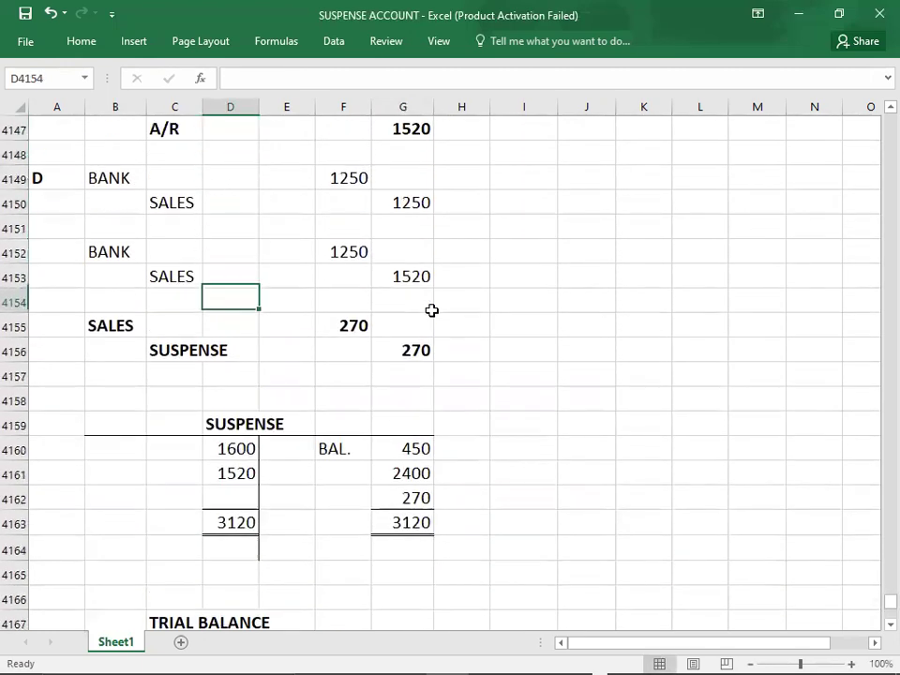
key("Left")
key("Down")
key("Left")
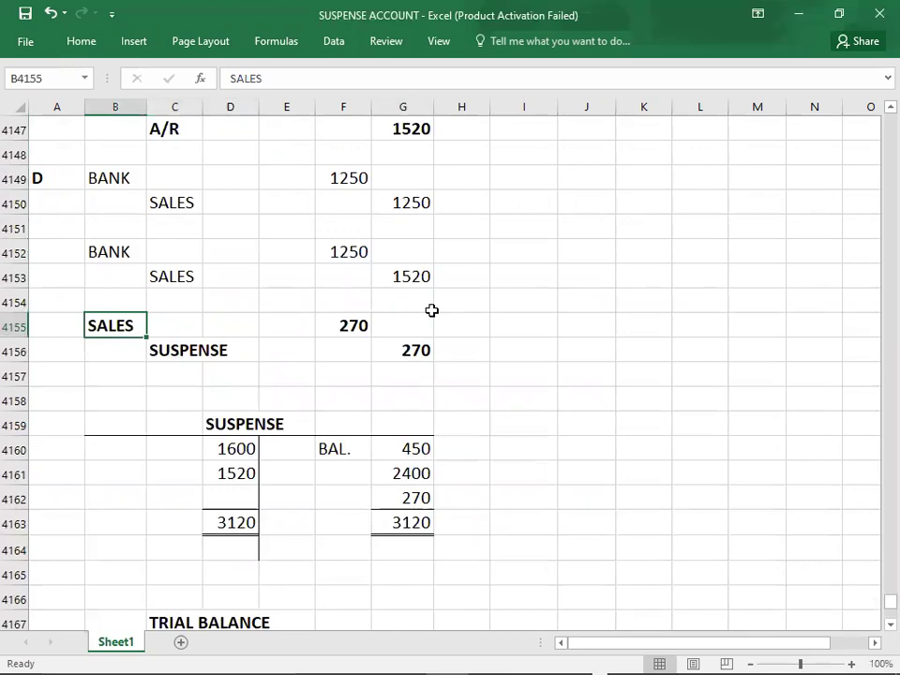
Step: Extend the SALES working in D4174 of the trial balance to 56270-270
key("Down")
key("Down")
key("Down")
key("Down")
key("Down")
key("Down")
key("Down")
key("Down")
key("Down")
key("Down")
key("Down")
key("Down")
key("Down")
key("Down")
key("Down")
key("Down")
key("Down")
key("Down")
key("Down")
key("Down")
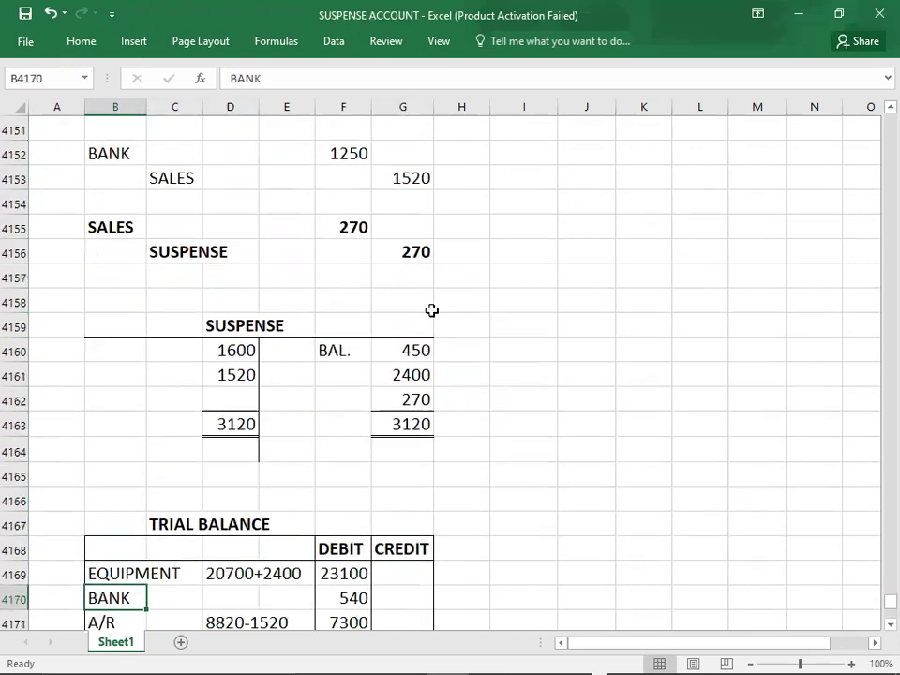
double_click(252, 325)
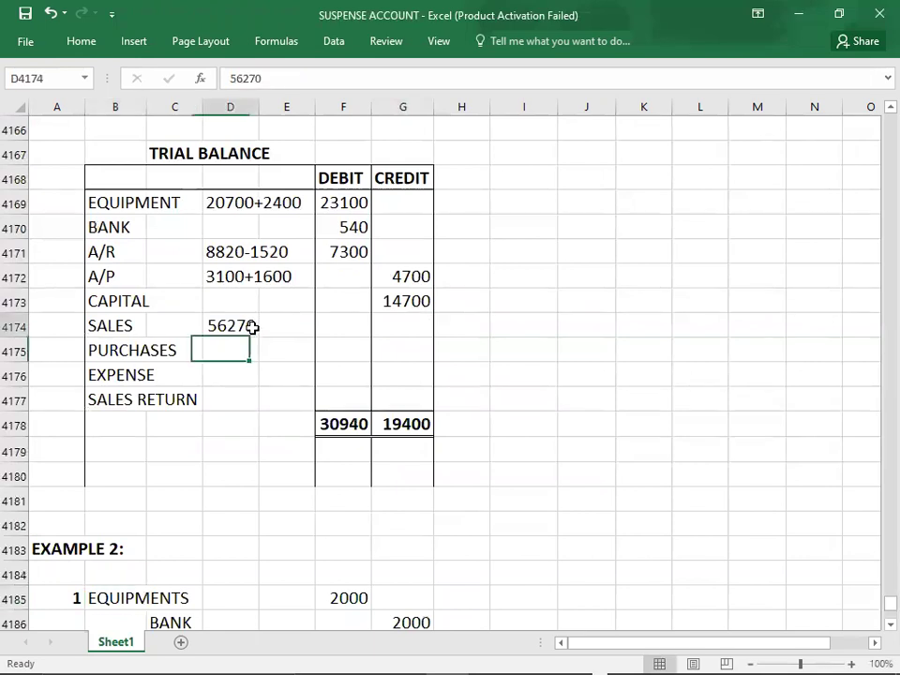
type("-270")
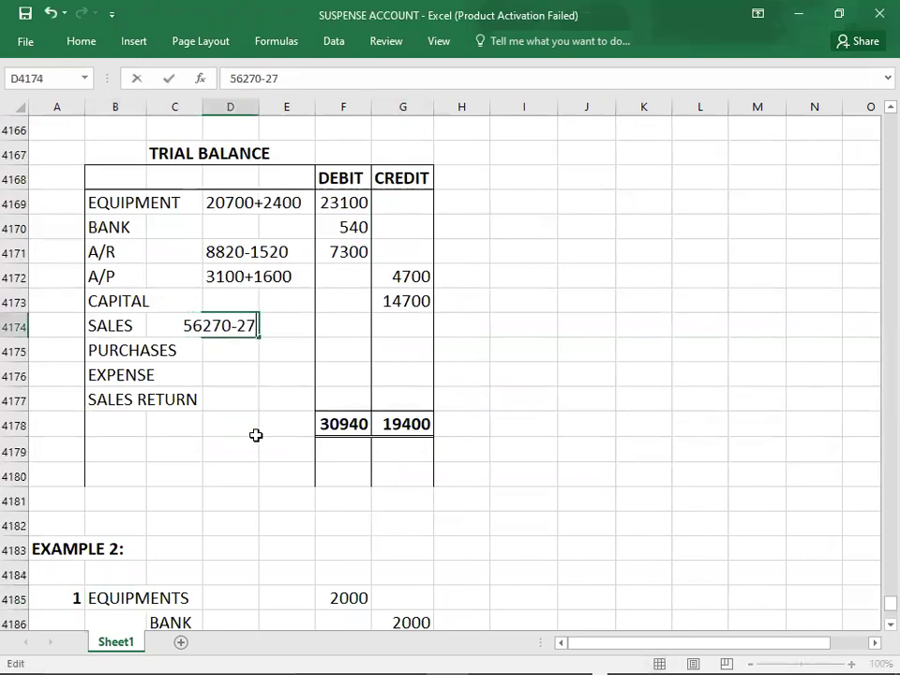
key("Tab")
key("Tab")
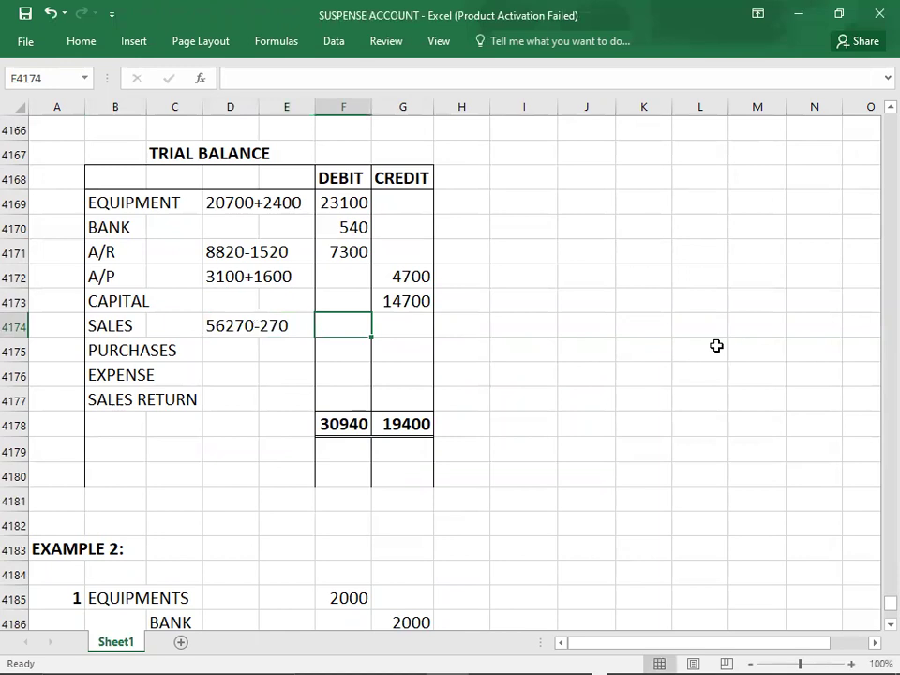
type("560")
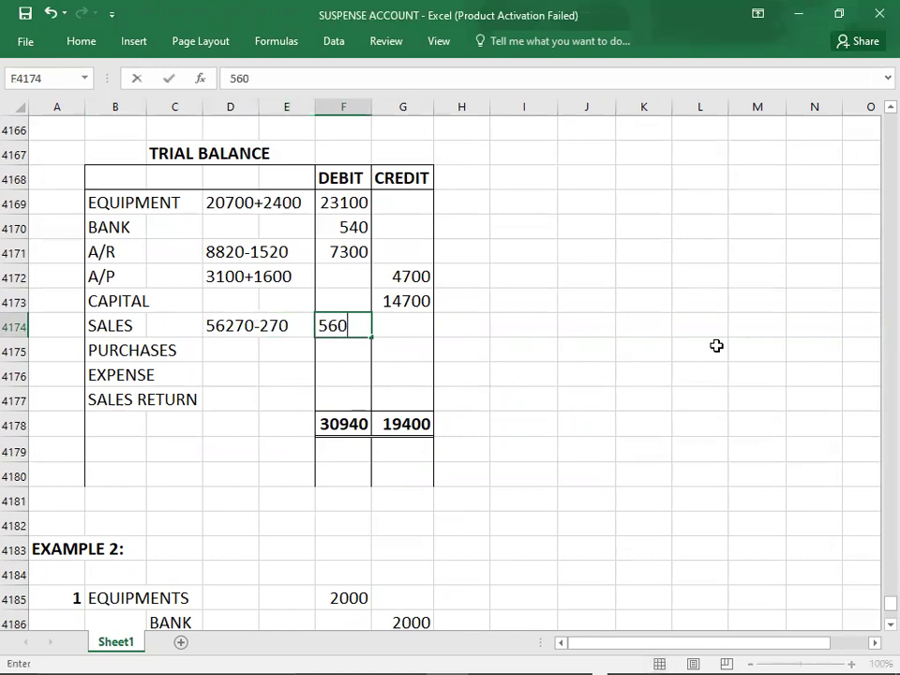
type("00")
key("BackSpace")
key("BackSpace")
key("BackSpace")
key("BackSpace")
key("BackSpace")
key("Escape")
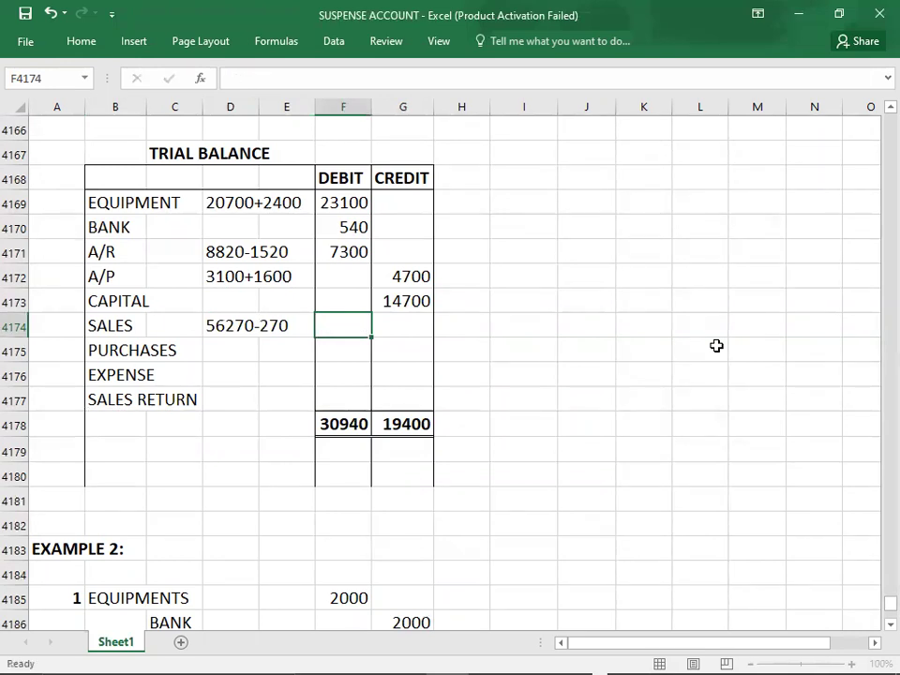
Step: Enter 56000 as the SALES credit balance in G4174 of the trial balance
key("Right")
type("56000")
key("Return")
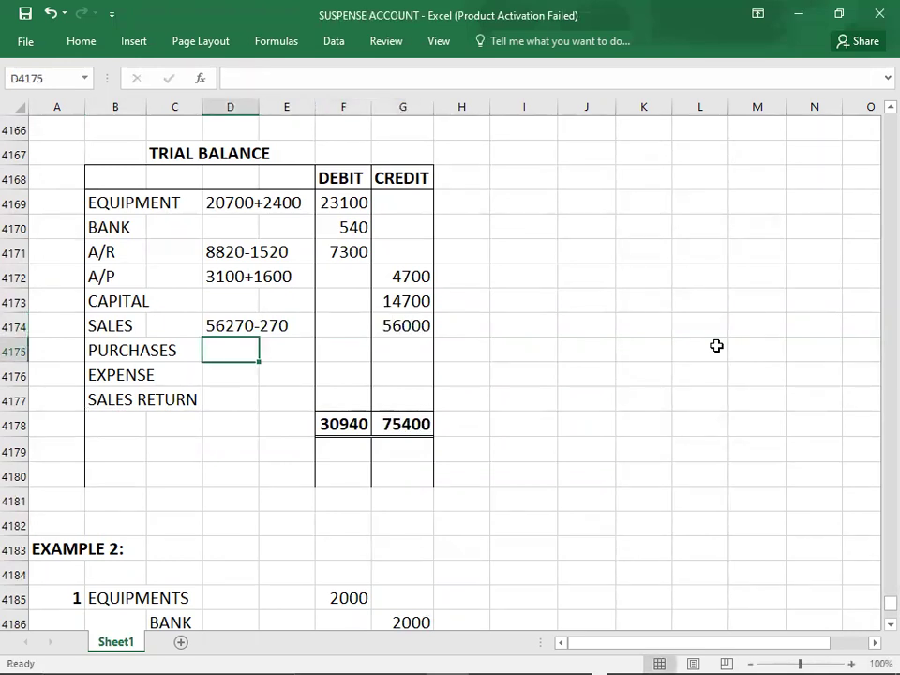
Step: Look up the purchases balance in the ABC PDF in Acrobat Reader and enter 29200 beside PURCHASES in D4175 of the Excel sheet
key("alt+Tab")
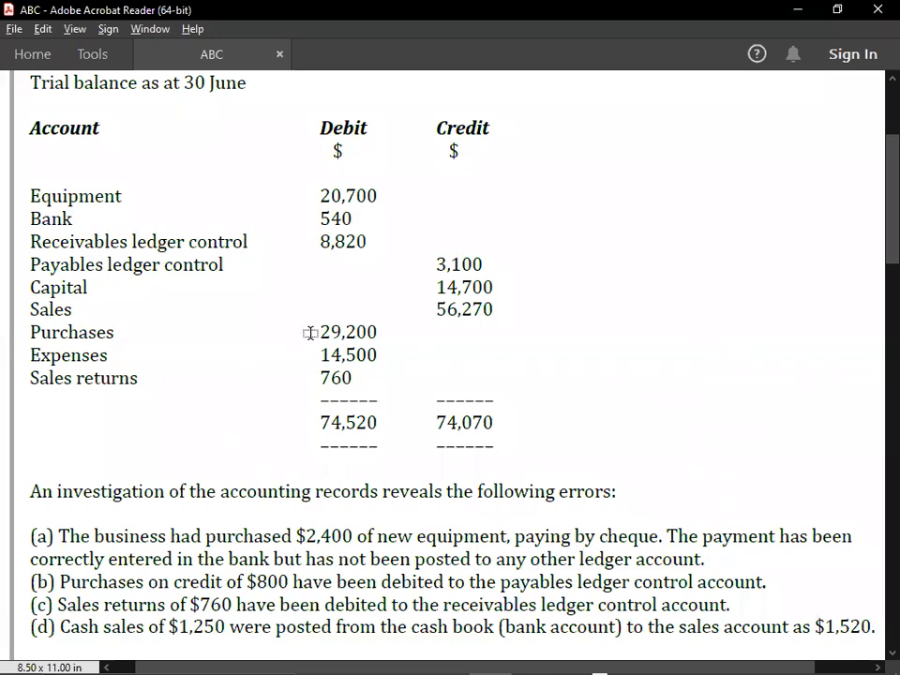
key("alt+Tab")
type("29200")
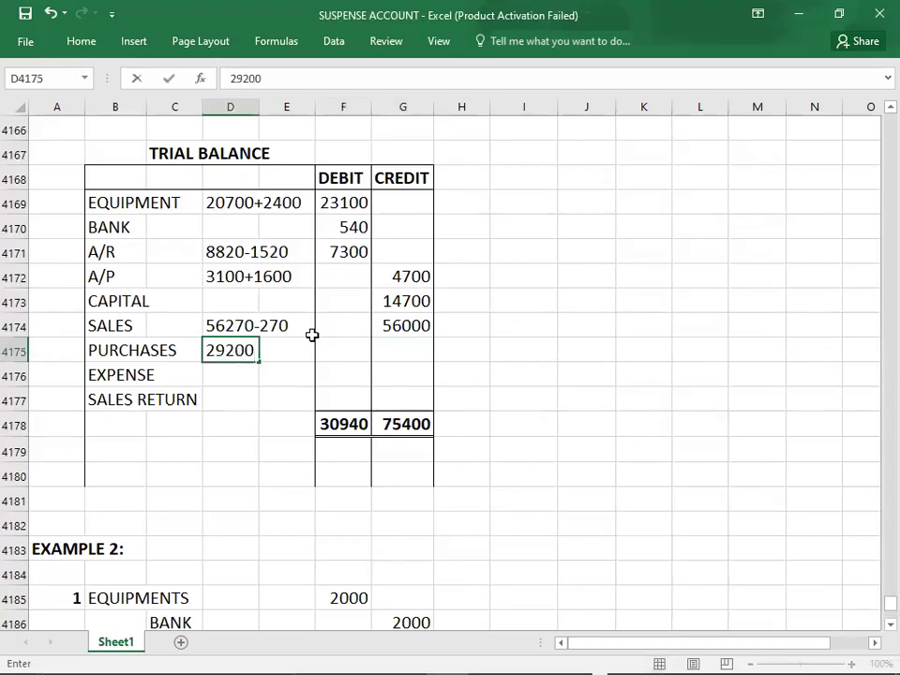
Step: Review the bold correction journal entries A to D above the trial balance for any adjustment affecting purchases
key("Up")
key("Up")
key("Up")
key("Up")
key("Up")
key("Up")
key("Up")
key("Up")
key("Up")
key("Up")
key("Up")
key("Up")
key("Up")
key("Up")
key("Up")
key("Up")
key("Up")
key("Up")
key("Up")
key("Up")
key("Up")
key("Up")
key("Up")
key("Up")
key("Up")
key("Up")
key("Up")
key("Up")
key("Up")
key("Up")
key("Up")
key("Up")
key("Up")
key("Up")
key("Up")
key("Up")
key("Up")
key("Up")
key("Up")
key("Up")
key("Up")
key("Up")
key("Up")
key("Up")
key("Up")
key("Up")
key("Up")
key("Up")
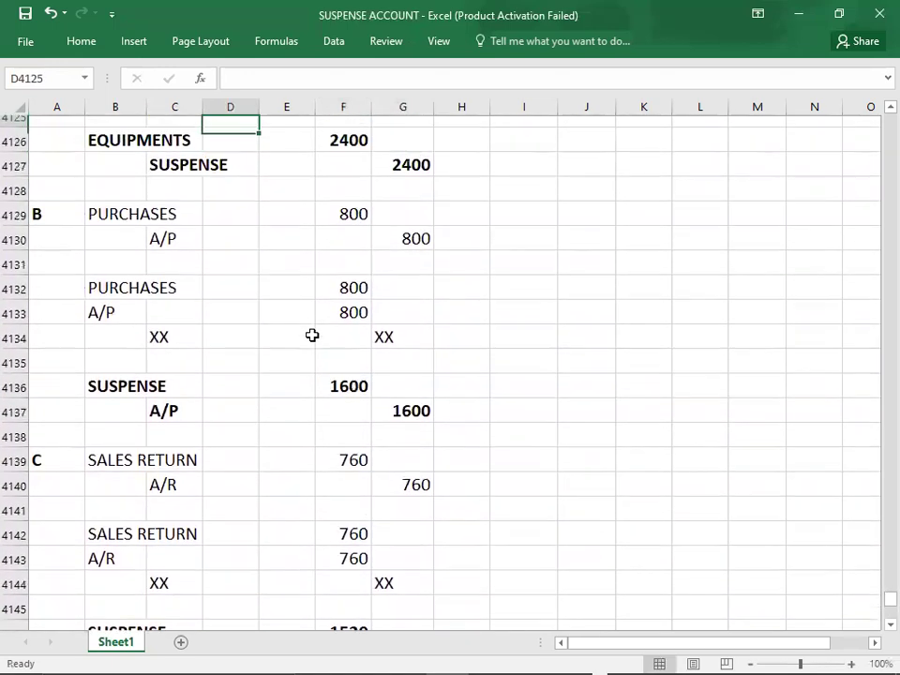
key("Up")
key("Down")
key("Down")
key("Down")
key("Down")
key("Down")
key("Down")
key("Down")
key("Down")
key("Down")
key("Down")
key("Down")
key("Down")
key("Down")
key("Down")
key("Down")
key("Down")
key("Down")
key("Down")
key("Down")
key("Down")
key("Down")
key("Down")
key("Down")
key("Down")
key("Down")
key("Down")
key("Down")
key("Down")
key("Down")
key("Down")
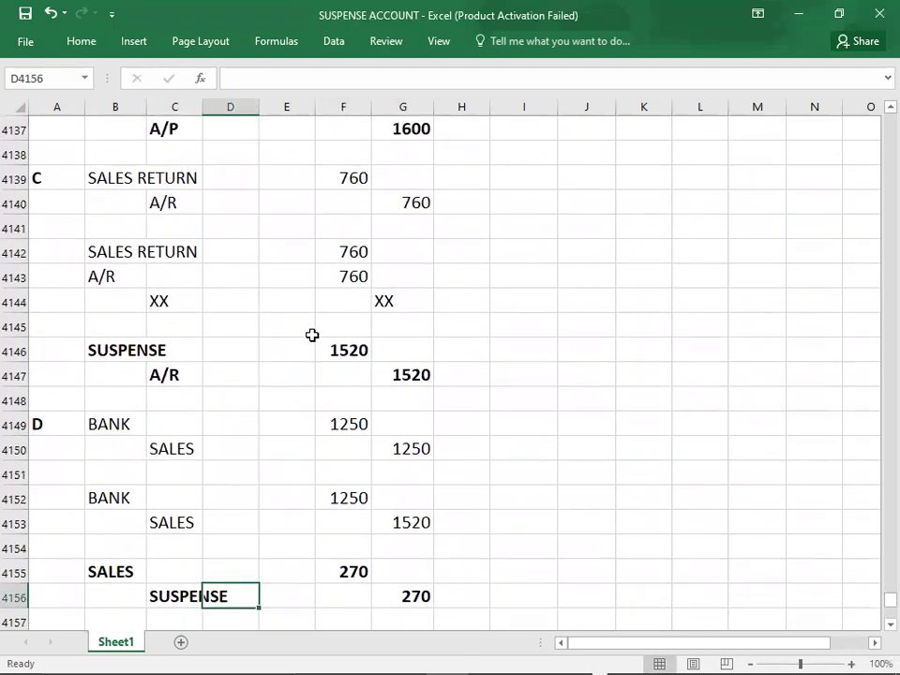
key("Down")
key("Down")
key("Down")
key("Down")
key("Down")
key("Down")
key("Down")
key("Down")
key("Down")
key("Down")
key("Down")
key("Down")
key("Down")
key("Down")
key("Down")
key("Down")
key("Down")
key("Down")
key("Down")
key("Down")
key("Down")
key("Down")
key("Down")
key("Down")
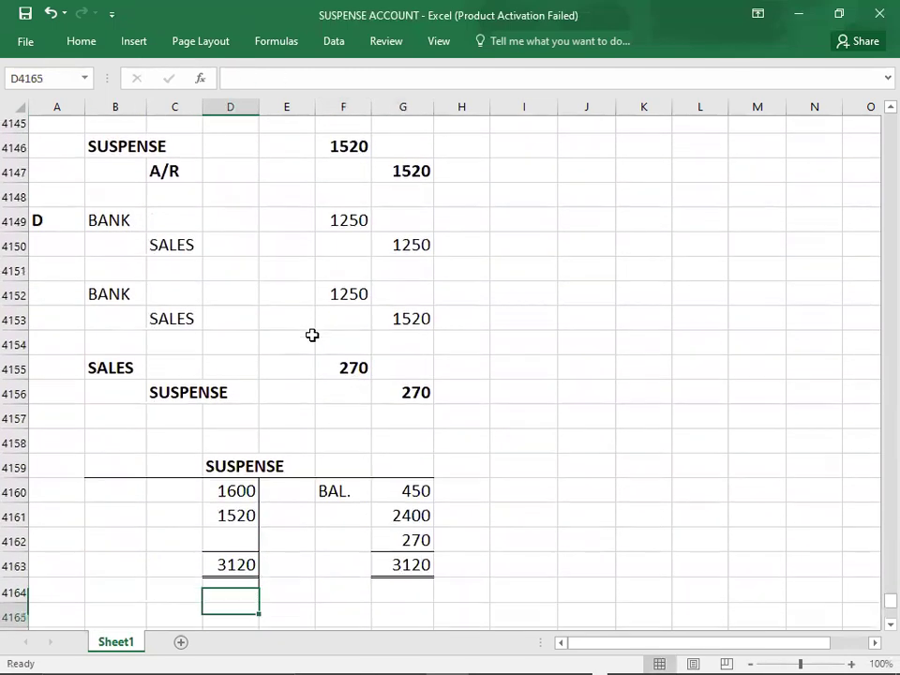
key("Up")
key("Up")
key("Up")
key("Up")
key("Up")
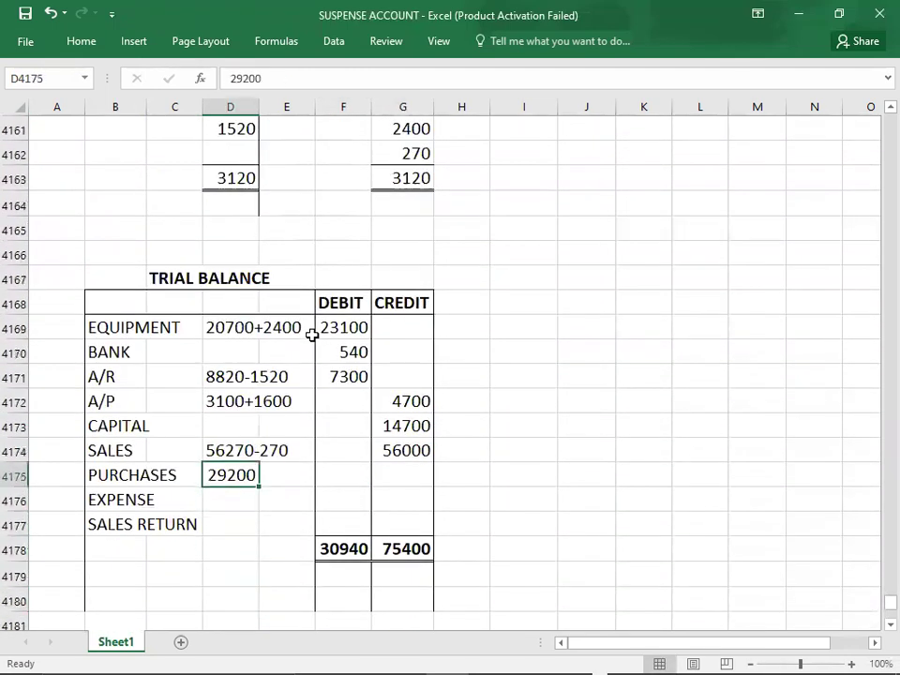
Step: Clear the PURCHASES working in D4175 and enter 29200 as the purchases debit balance in F4175
key("Delete")
key("Right")
key("Right")
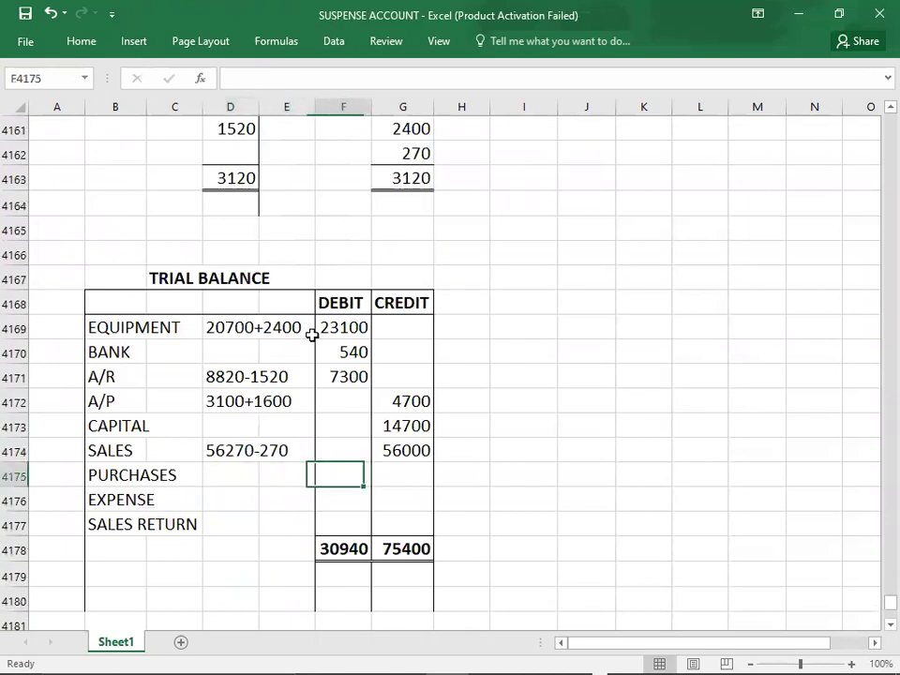
type("29200")
key("Return")
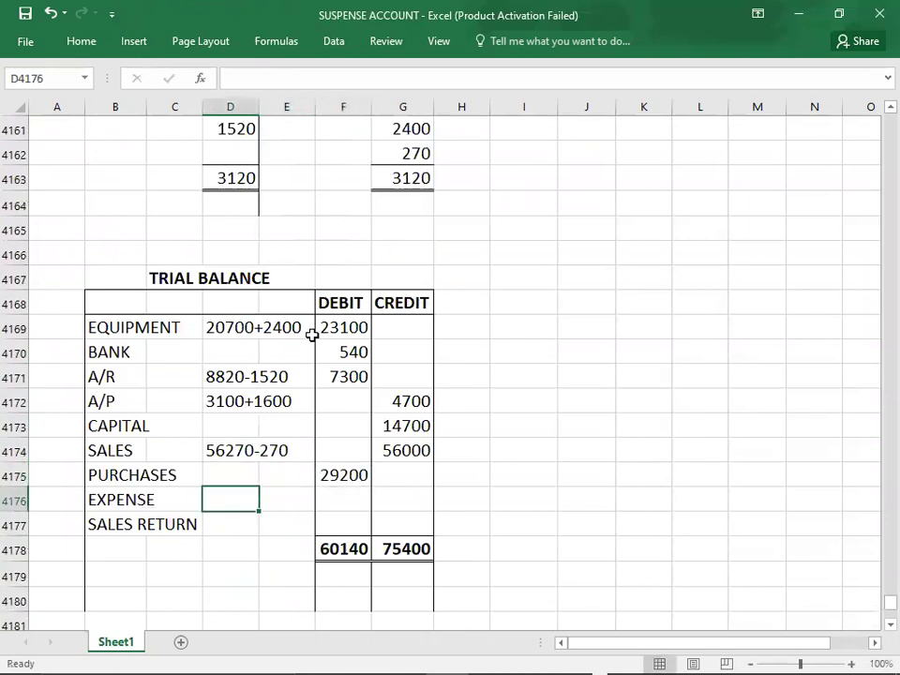
Step: Look up the expenses balance in the ABC PDF in Acrobat Reader and enter 14500 as the EXPENSE debit in F4176 of the Excel sheet
key("alt+Tab")
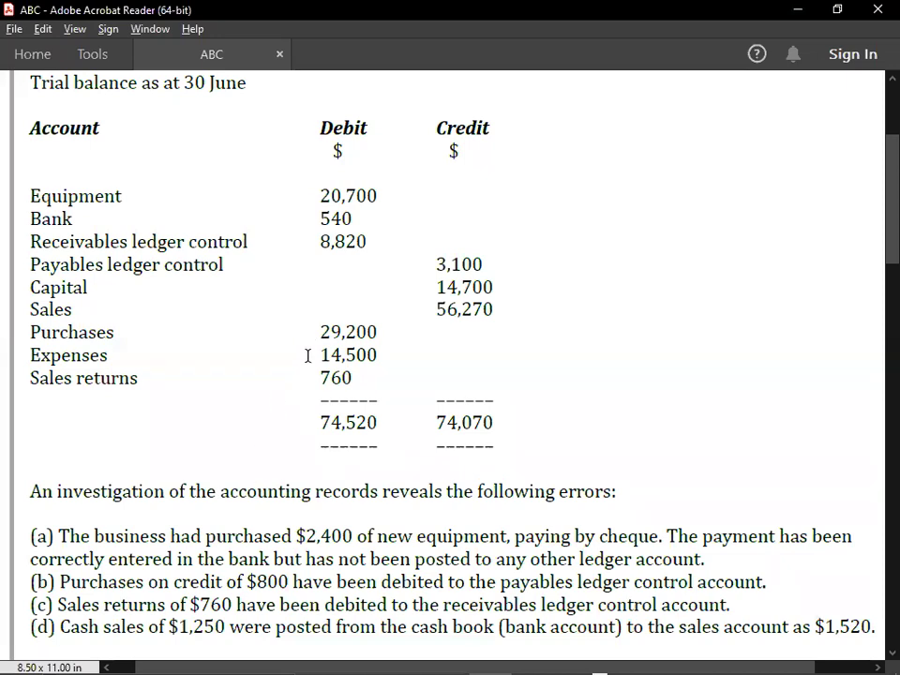
key("alt+Tab")
key("Right")
key("Right")
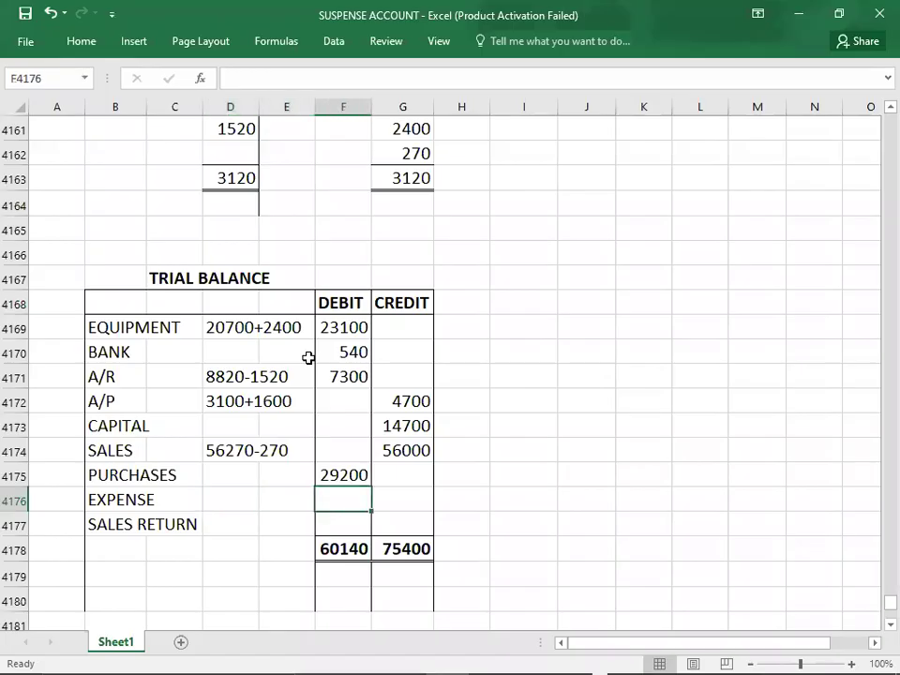
type("14500")
key("Return")
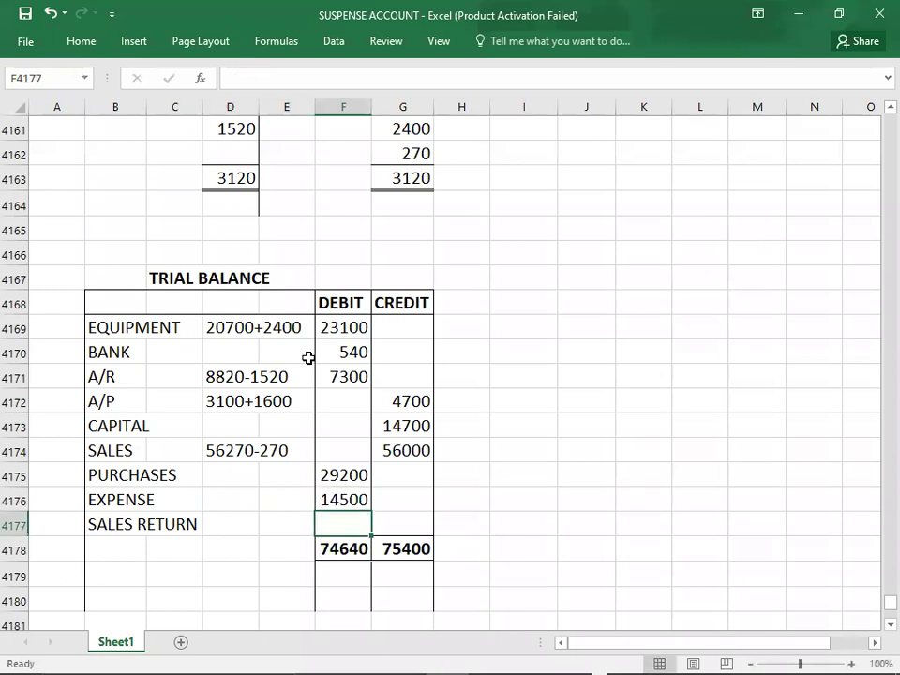
Step: Look up the sales returns balance in the ABC PDF in Acrobat Reader and enter 760 beside SALES RETURN in D4177 of the Excel sheet
key("Left")
key("Left")
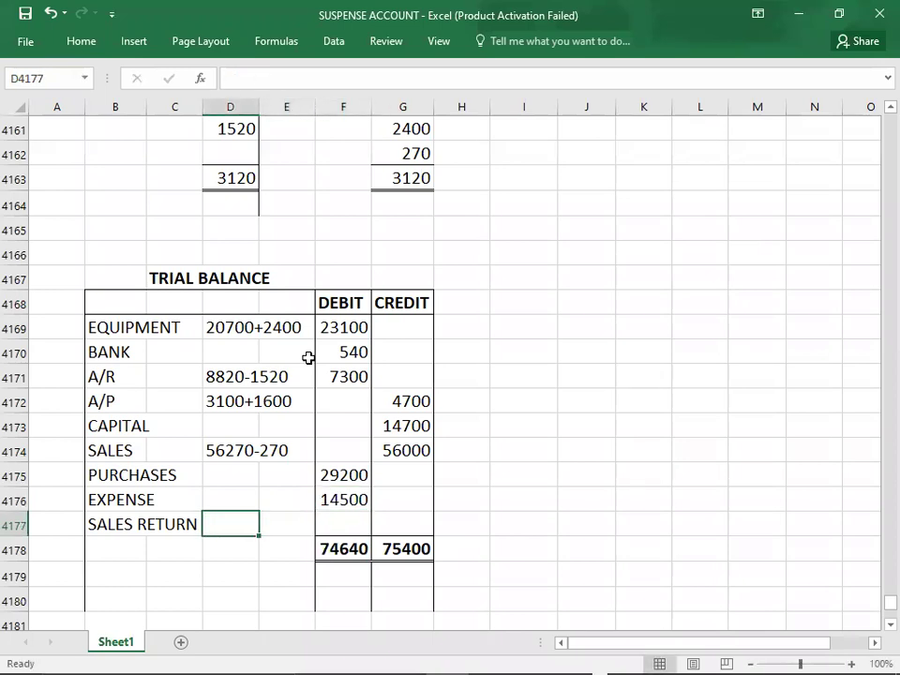
key("alt+Tab")
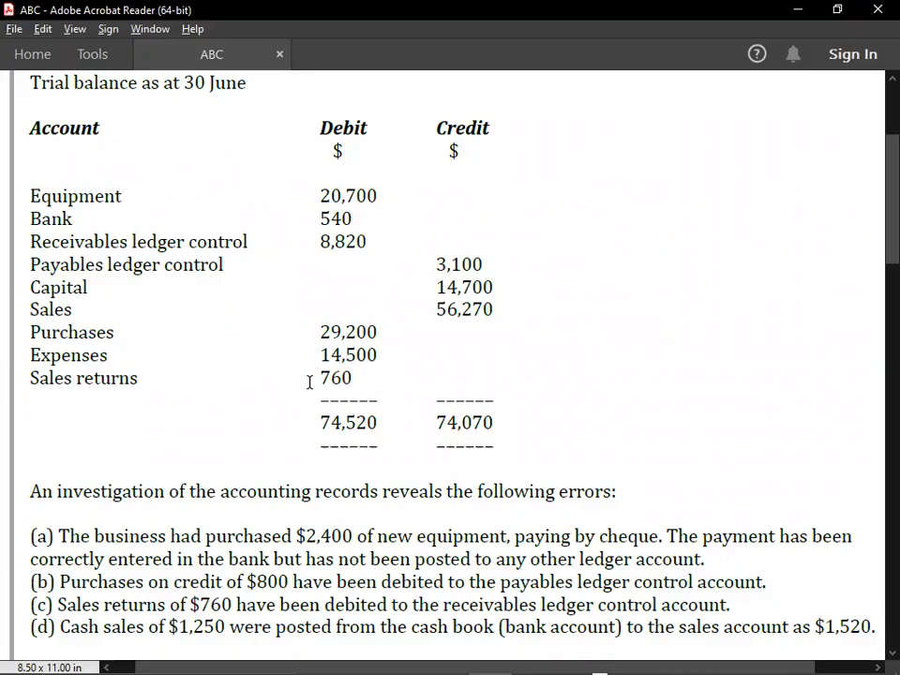
key("alt+Tab")
type("760")
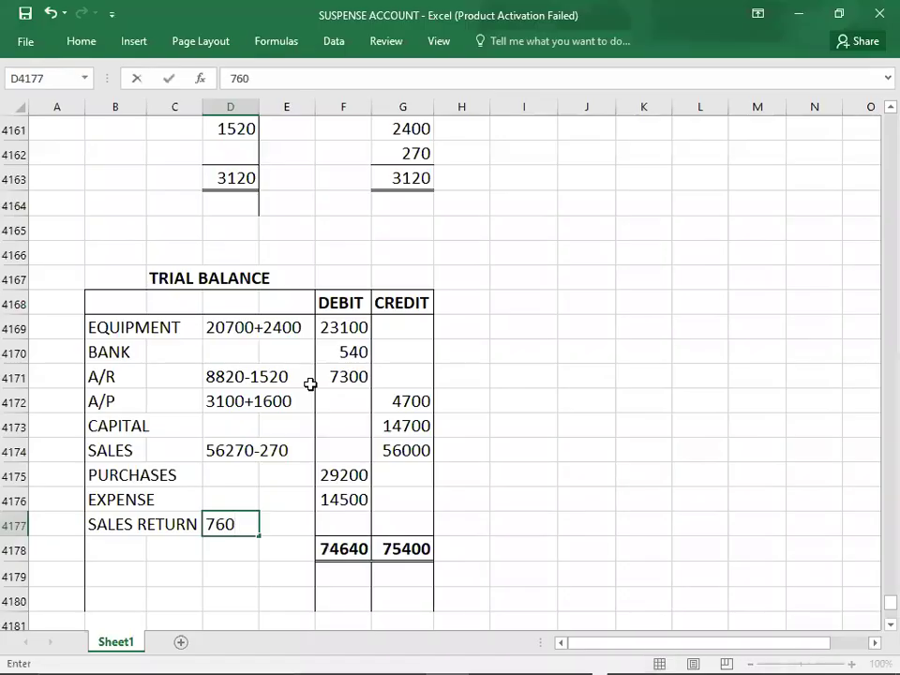
Step: Check the bold correction journal entries above the trial balance for any adjustment affecting sales returns
key("Up")
key("Up")
key("Up")
key("Up")
key("Up")
key("Up")
key("Up")
key("Up")
key("Up")
key("Up")
key("Up")
key("Up")
key("Up")
key("Up")
key("Up")
key("Up")
key("Up")
key("Up")
key("Up")
key("Up")
key("Up")
key("Up")
key("Up")
key("Up")
key("Up")
key("Up")
key("Up")
key("Up")
key("Up")
key("Up")
key("Up")
key("Up")
key("Up")
key("Up")
key("Up")
key("Up")
key("Up")
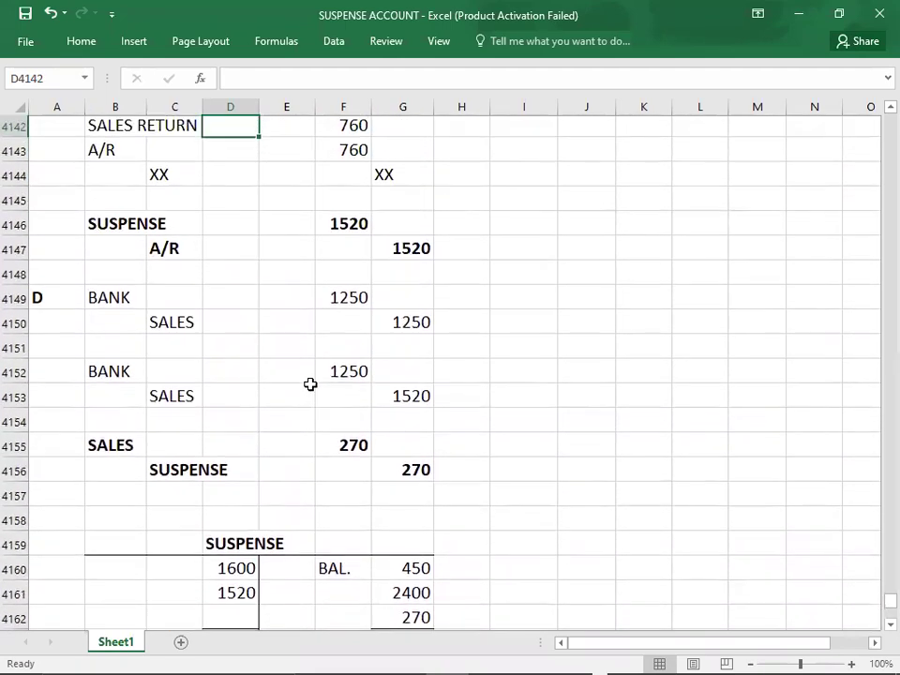
key("Down")
key("Down")
key("Down")
key("Down")
key("Down")
key("Down")
key("Down")
key("Down")
key("Down")
key("Down")
key("Down")
key("Down")
key("Down")
key("Down")
key("Down")
key("Down")
key("Down")
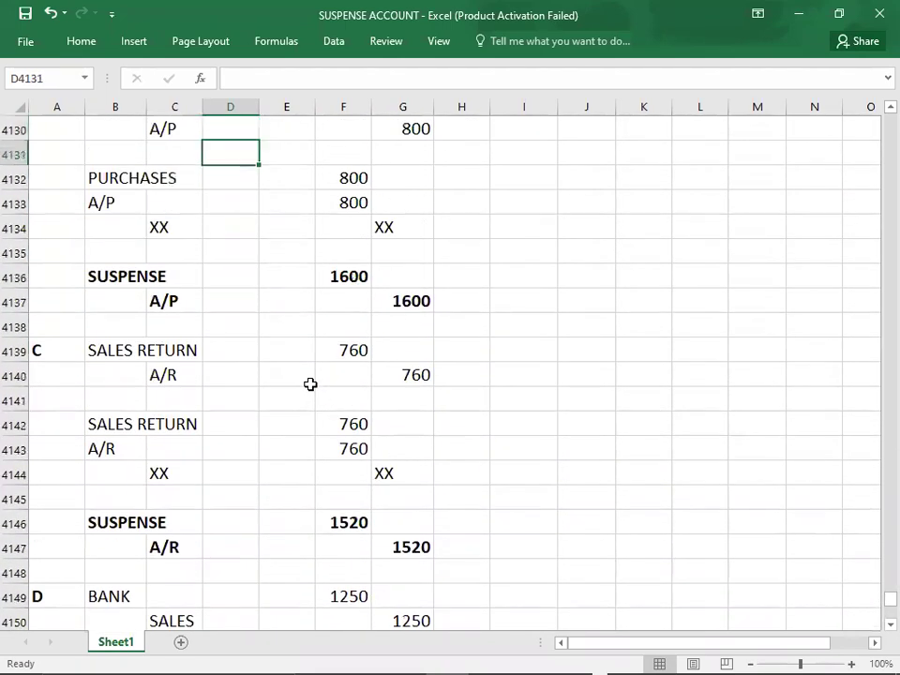
key("Up")
key("Up")
key("Up")
key("Up")
key("Up")
key("Up")
key("Up")
key("Up")
key("Up")
key("Up")
key("Up")
key("Up")
key("Up")
key("Up")
key("Up")
key("Up")
key("Up")
key("Up")
key("Up")
key("Up")
key("Up")
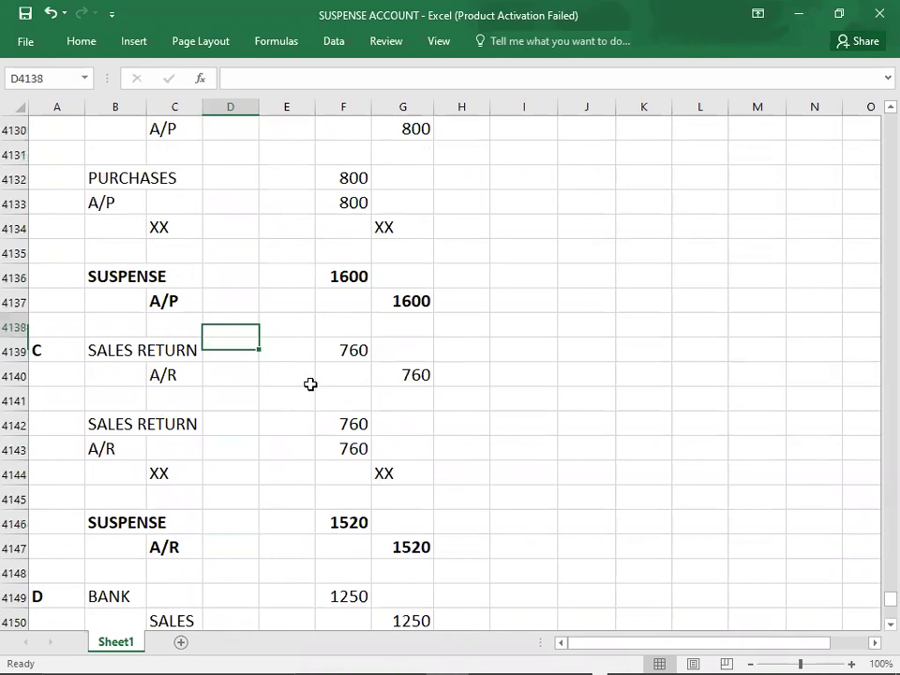
key("Down")
key("Down")
key("Down")
key("Down")
key("Down")
key("Down")
key("Down")
key("Down")
key("Down")
key("Down")
key("Down")
key("Down")
key("Down")
key("Down")
key("Down")
key("Down")
key("Down")
key("Down")
key("Down")
key("Down")
key("Down")
key("Down")
key("Down")
key("Down")
key("Down")
key("Down")
key("Down")
key("Down")
key("Down")
key("Down")
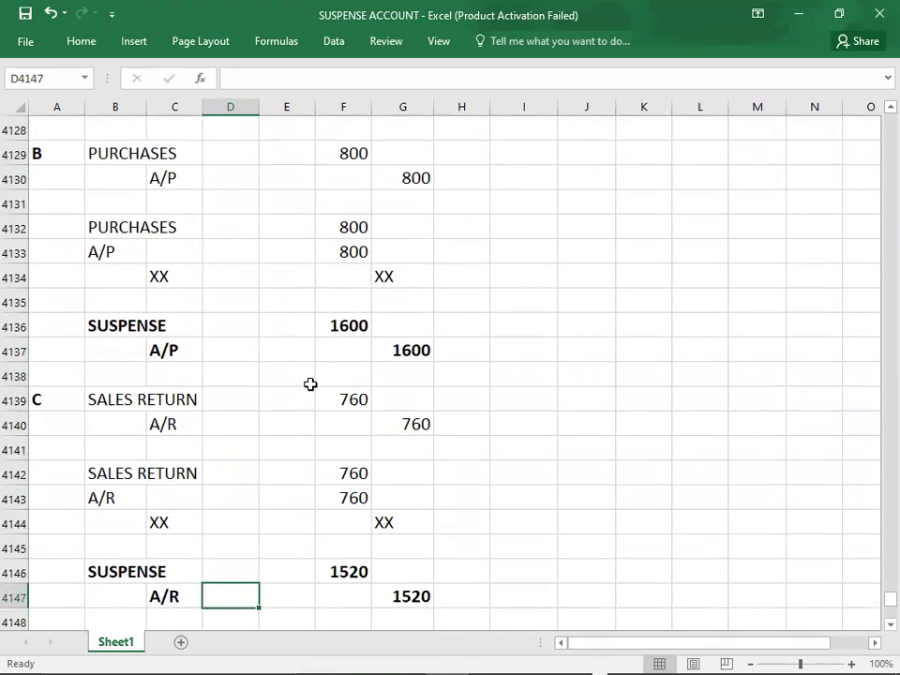
Step: Clear the SALES RETURN working in D4177 and enter 760 as the sales return debit balance in F4177
key("Up")
key("Up")
key("Up")
key("Up")
key("Up")
key("Up")
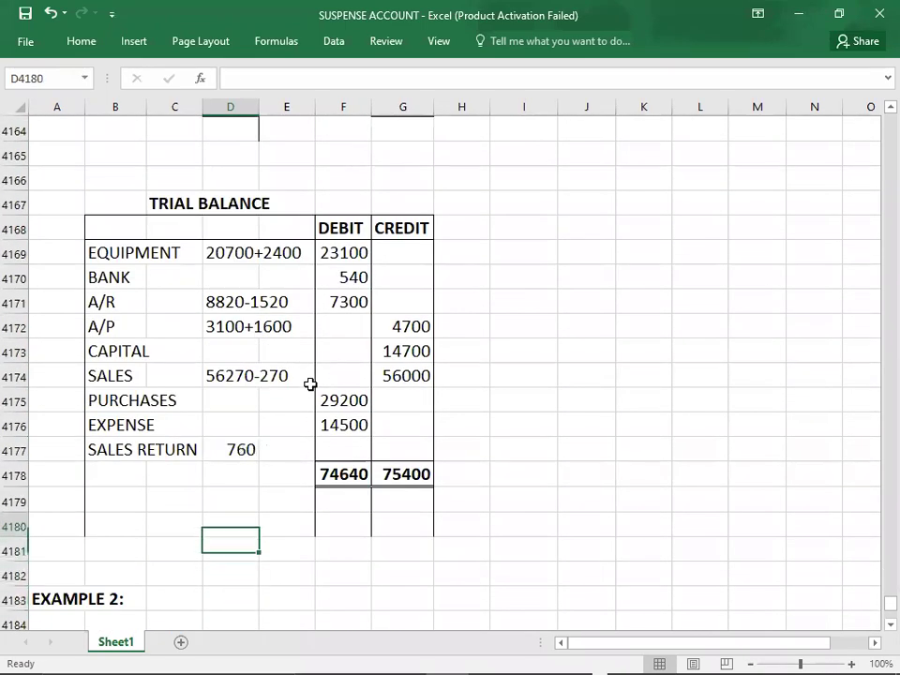
key("Delete")
key("Right")
key("Right")
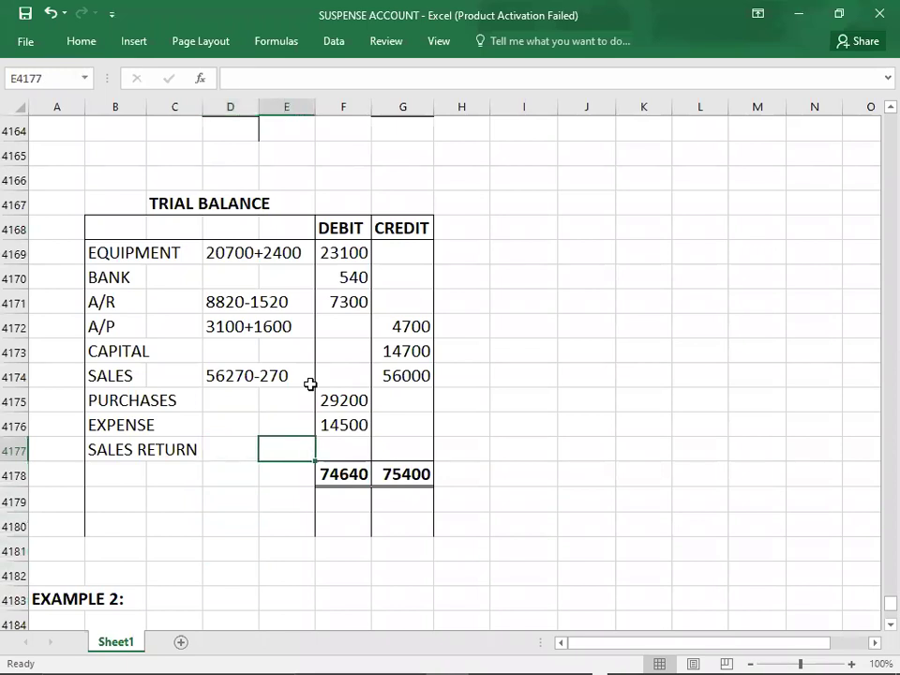
type("760")
key("Return")
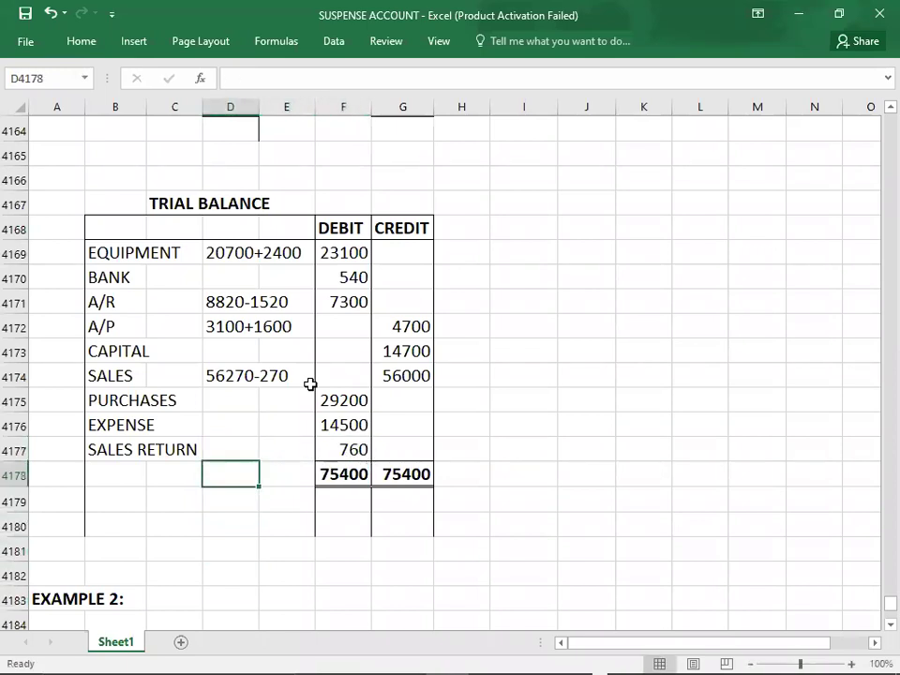
left_click(256, 571)
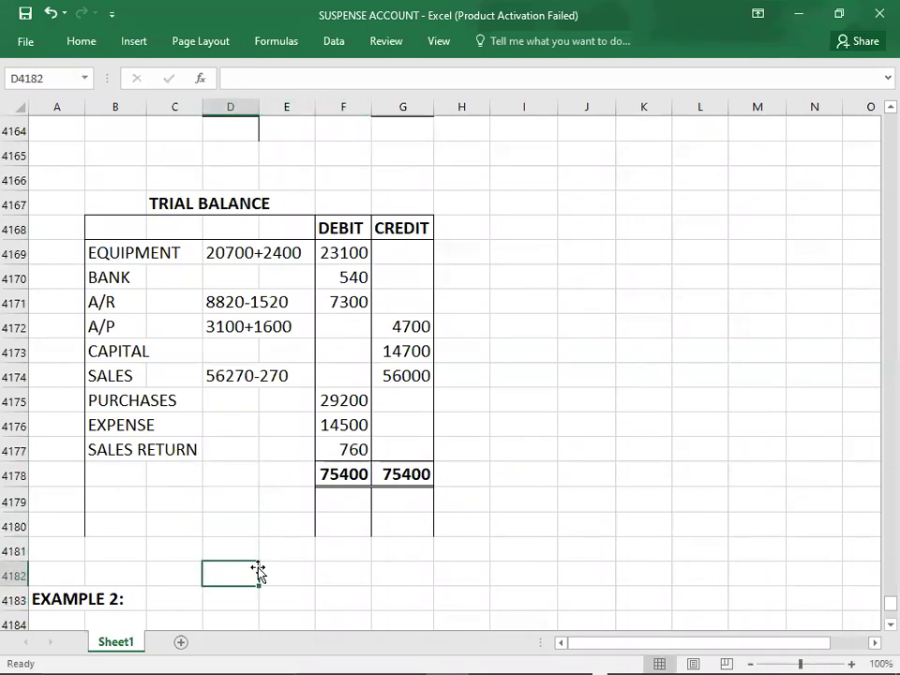